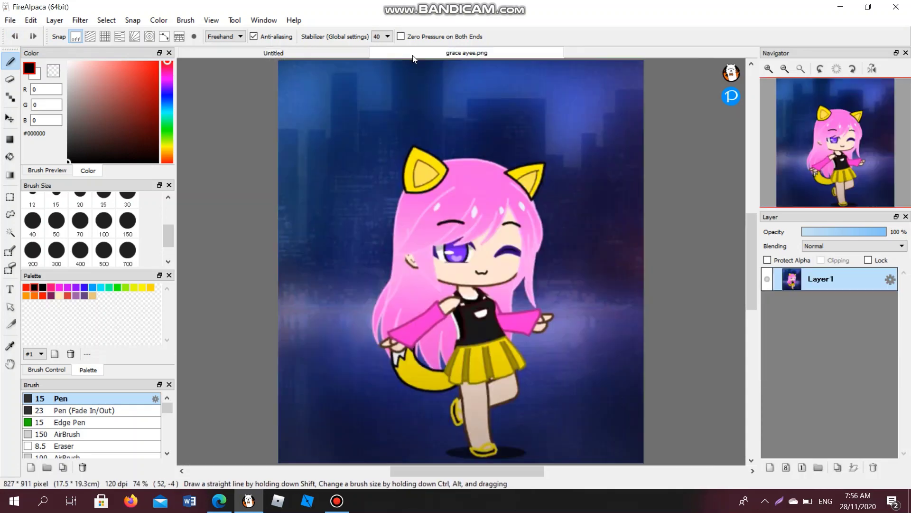
pyautogui.click(320, 55)
pyautogui.moveTo(323, 163)
pyautogui.mouseDown()
pyautogui.moveTo(225, 279)
pyautogui.moveTo(290, 279)
pyautogui.moveTo(349, 214)
pyautogui.moveTo(310, 306)
pyautogui.moveTo(247, 244)
pyautogui.moveTo(328, 156)
pyautogui.mouseUp()
pyautogui.hotkey('ctrl', 'z')
pyautogui.hotkey('ctrl', 'z')
# Step: On the body layer, draw the back hair outline from the crown down the right side of the head
pyautogui.click(428, 55)
pyautogui.click(318, 53)
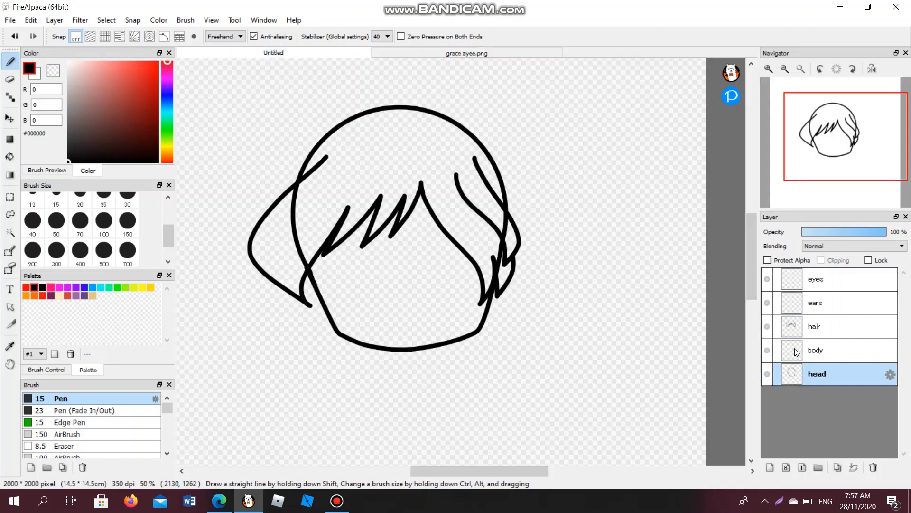
pyautogui.click(798, 350)
pyautogui.moveTo(383, 104); pyautogui.dragTo(408, 99)
pyautogui.moveTo(460, 110)
pyautogui.mouseDown()
pyautogui.moveTo(522, 247)
pyautogui.moveTo(553, 453)
pyautogui.moveTo(612, 280)
pyautogui.mouseUp()
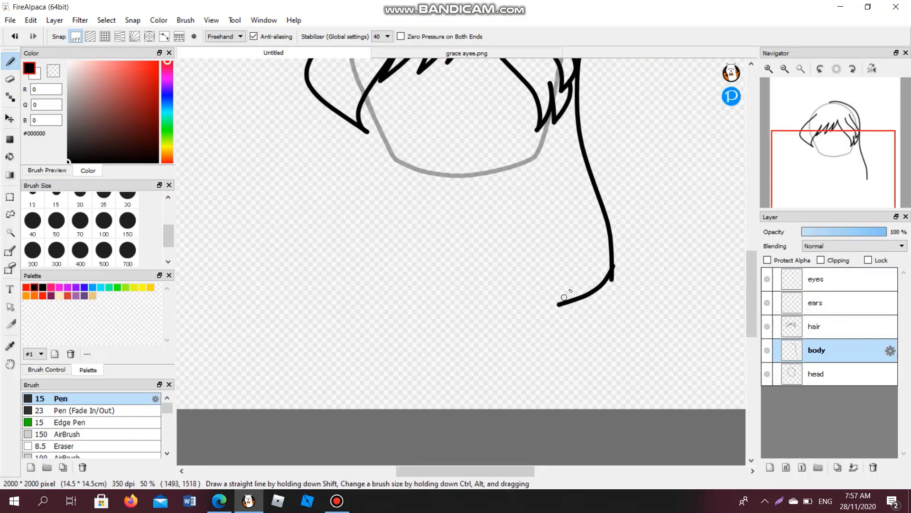
# Step: Draw the back hair's jagged lower edge and its left side, joining the outline at the lower-left tip
pyautogui.moveTo(563, 297)
pyautogui.mouseDown()
pyautogui.moveTo(488, 325)
pyautogui.moveTo(411, 285)
pyautogui.moveTo(370, 304)
pyautogui.moveTo(357, 274)
pyautogui.mouseUp()
pyautogui.moveTo(357, 275)
pyautogui.mouseDown()
pyautogui.moveTo(394, 260)
pyautogui.moveTo(387, 432)
pyautogui.mouseUp()
pyautogui.moveTo(472, 88)
pyautogui.mouseDown()
pyautogui.moveTo(405, 106)
pyautogui.moveTo(376, 158)
pyautogui.mouseUp()
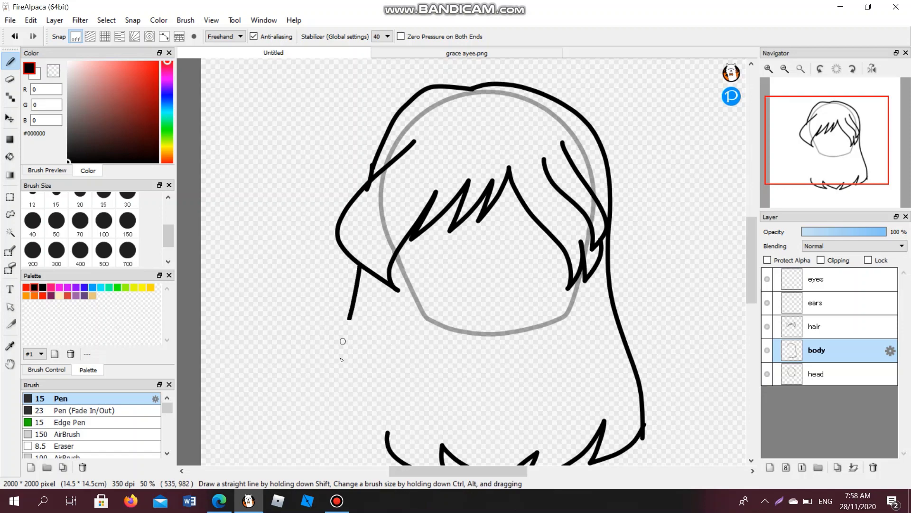
pyautogui.moveTo(341, 358)
pyautogui.mouseDown()
pyautogui.moveTo(377, 470)
pyautogui.moveTo(503, 297)
pyautogui.mouseUp()
pyautogui.scroll(3, 503, 297)
pyautogui.moveTo(468, 261); pyautogui.dragTo(429, 385)
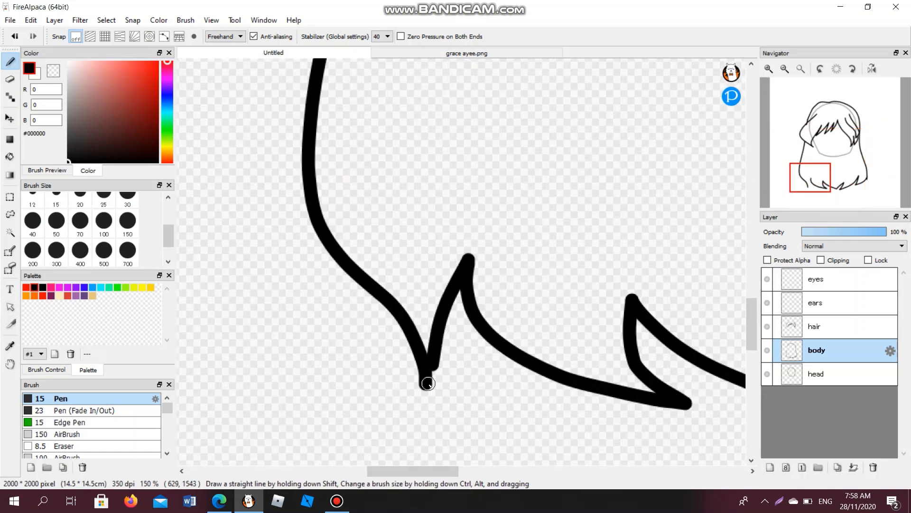
pyautogui.scroll(-3, 427, 383)
# Step: Check the grace ayee.png reference and draw a rounded curl at the left of the face and a pointed lock at the right
pyautogui.click(466, 53)
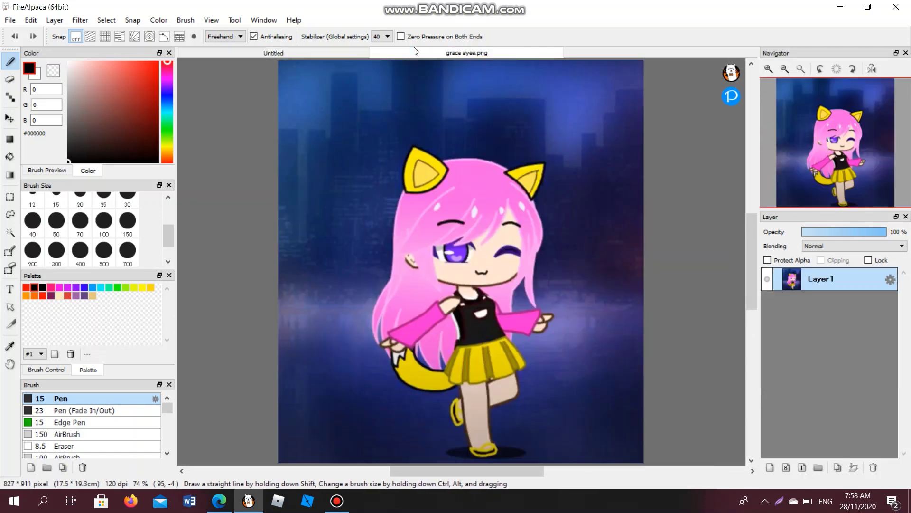
pyautogui.click(316, 53)
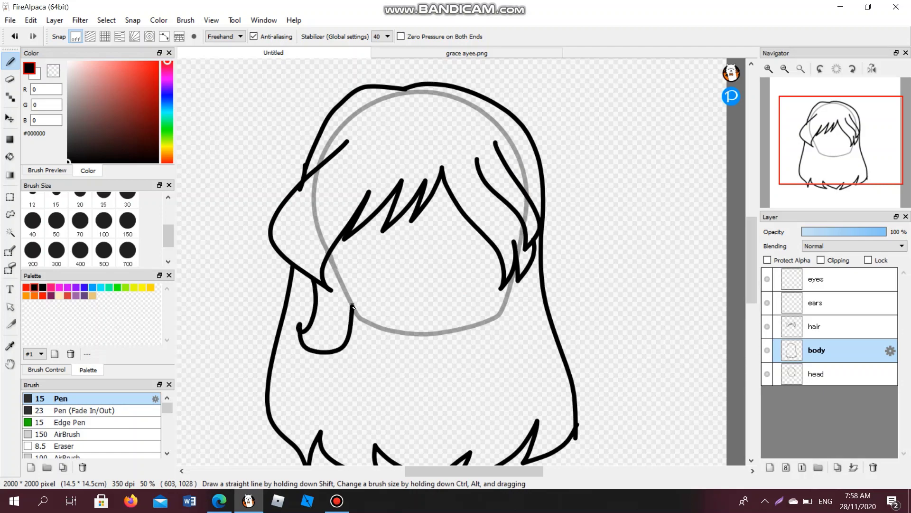
pyautogui.moveTo(526, 270); pyautogui.dragTo(530, 300)
pyautogui.moveTo(534, 332); pyautogui.dragTo(513, 274)
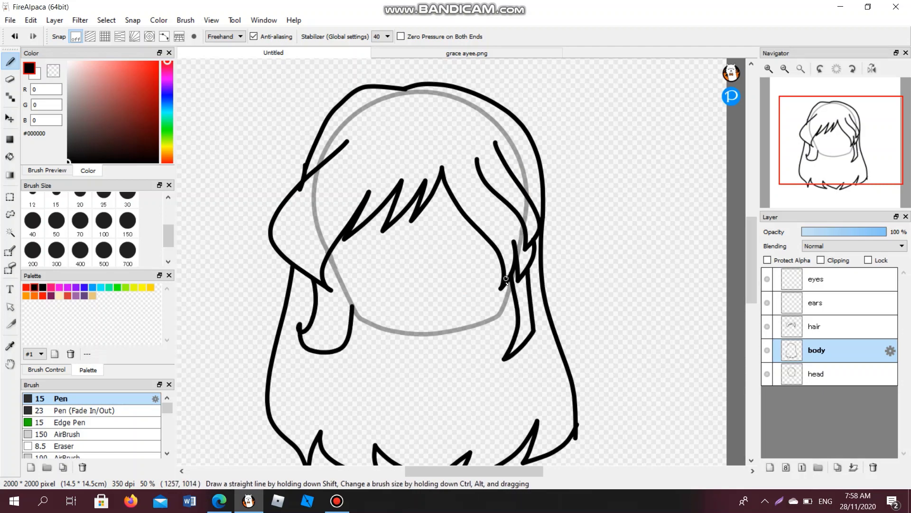
# Step: On the ears layer, draw the right cat ear's outer outline and inner lines in Curve mode
pyautogui.moveTo(826, 165); pyautogui.dragTo(839, 124)
pyautogui.click(467, 53)
pyautogui.click(317, 53)
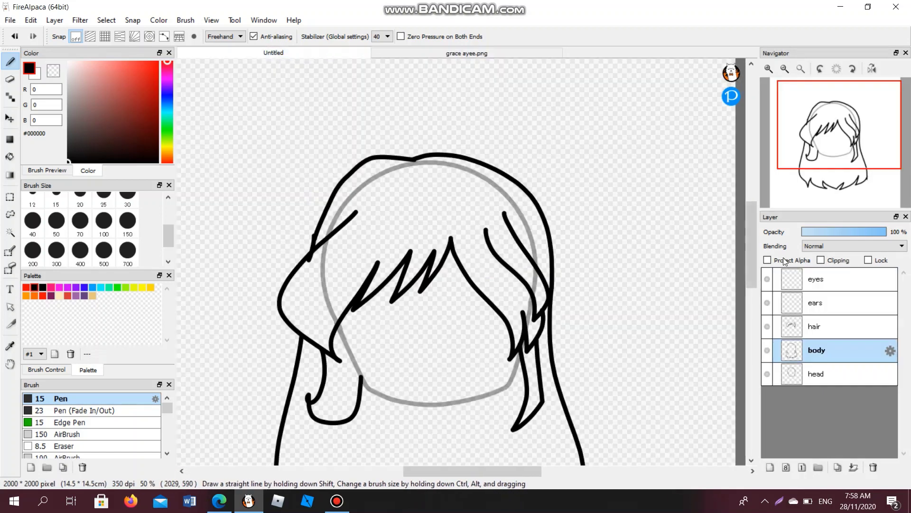
pyautogui.click(792, 275)
pyautogui.click(828, 300)
pyautogui.click(226, 37)
pyautogui.click(222, 67)
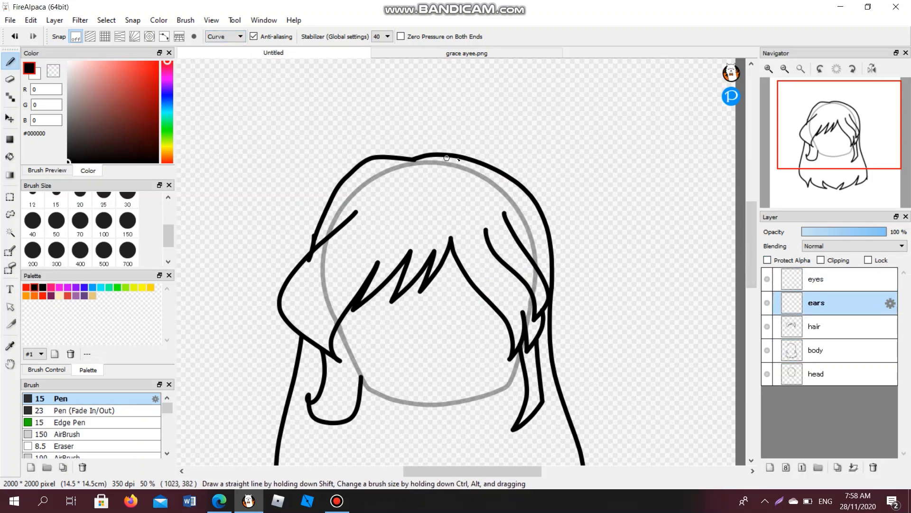
pyautogui.click(513, 106)
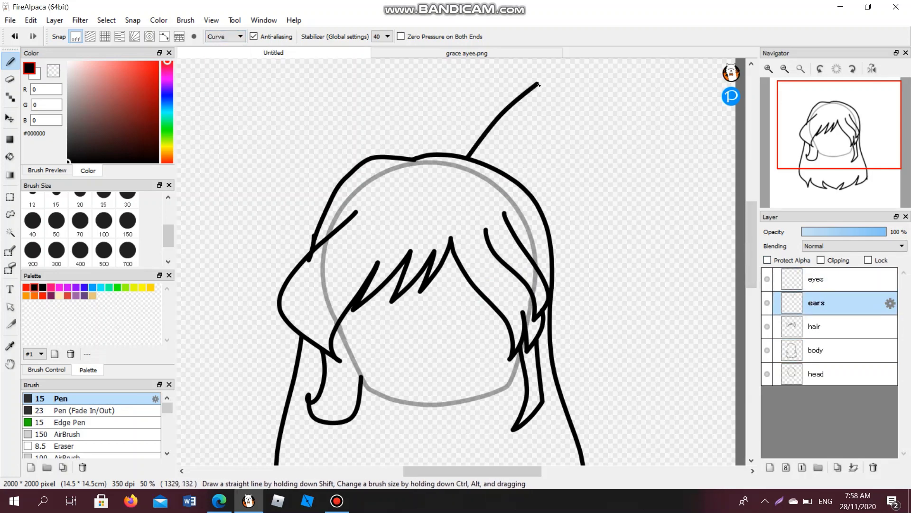
pyautogui.click(564, 163)
pyautogui.click(550, 239)
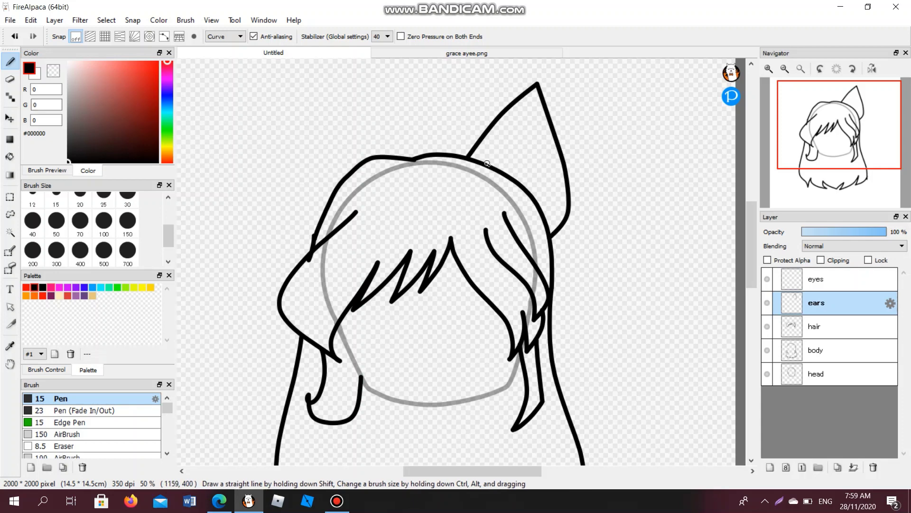
pyautogui.doubleClick(529, 103)
pyautogui.doubleClick(541, 209)
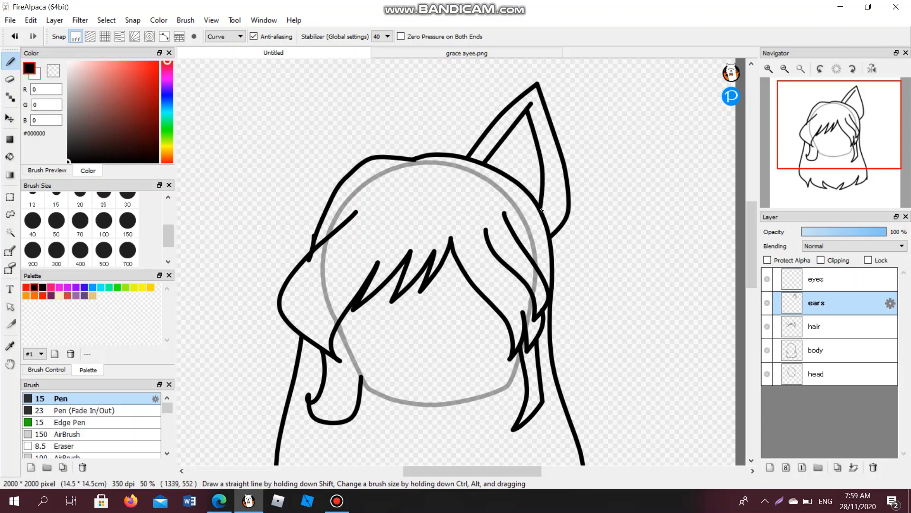
# Step: Copy and paste a rectangular selection of the right ear, flip the copy and move it about 528 px left as the left ear
pyautogui.click(9, 196)
pyautogui.moveTo(418, 72); pyautogui.dragTo(603, 279)
pyautogui.hotkey('ctrl', 'c')
pyautogui.hotkey('ctrl', 'v')
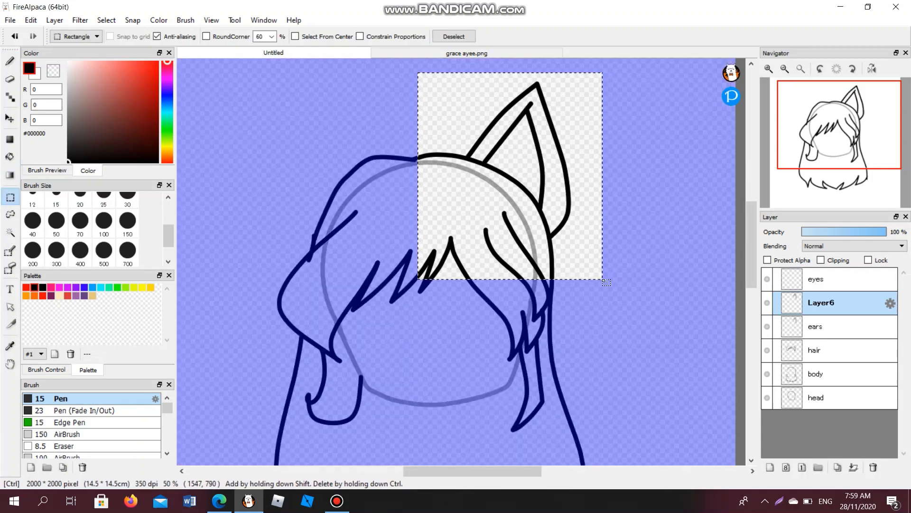
pyautogui.hotkey('ctrl', 't')
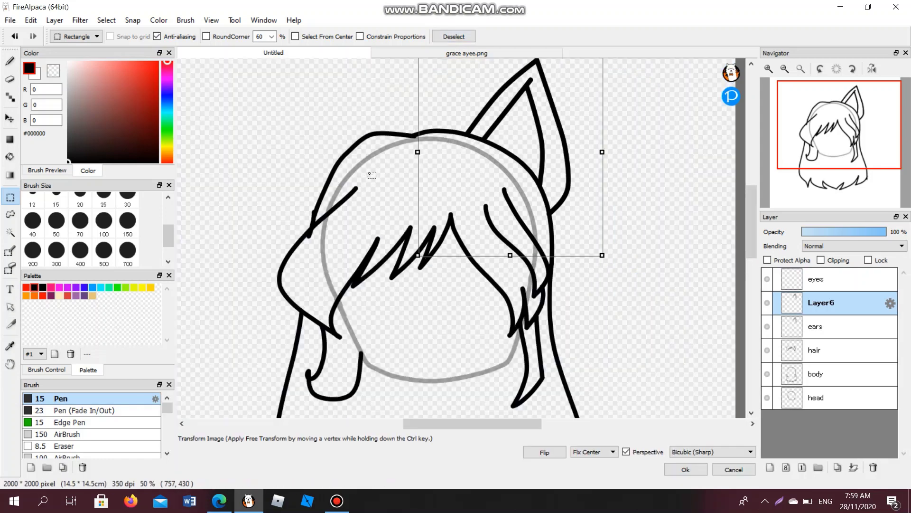
pyautogui.click(537, 449)
pyautogui.moveTo(532, 108); pyautogui.dragTo(376, 108)
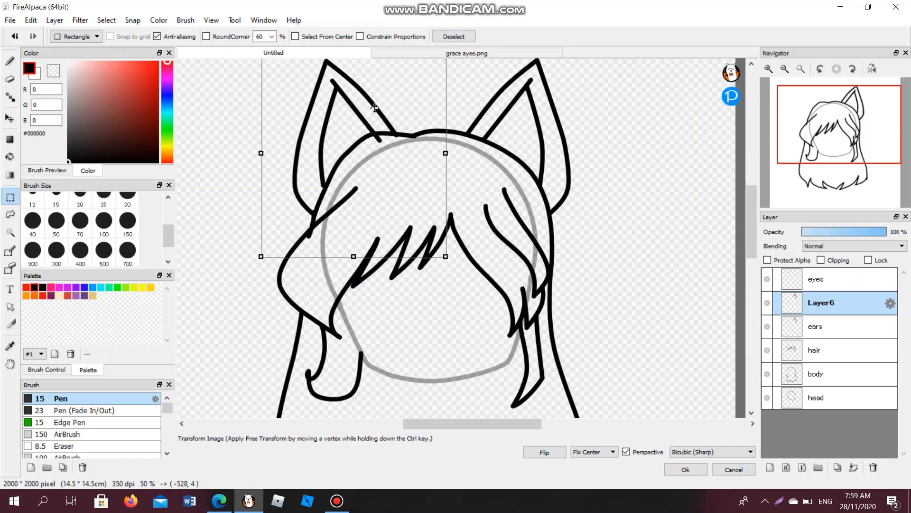
pyautogui.click(686, 469)
pyautogui.click(454, 36)
# Step: Erase the left ear's line end overlapping the hair in Freehand mode and touch up the ear's joint with the Pen
pyautogui.press('e')
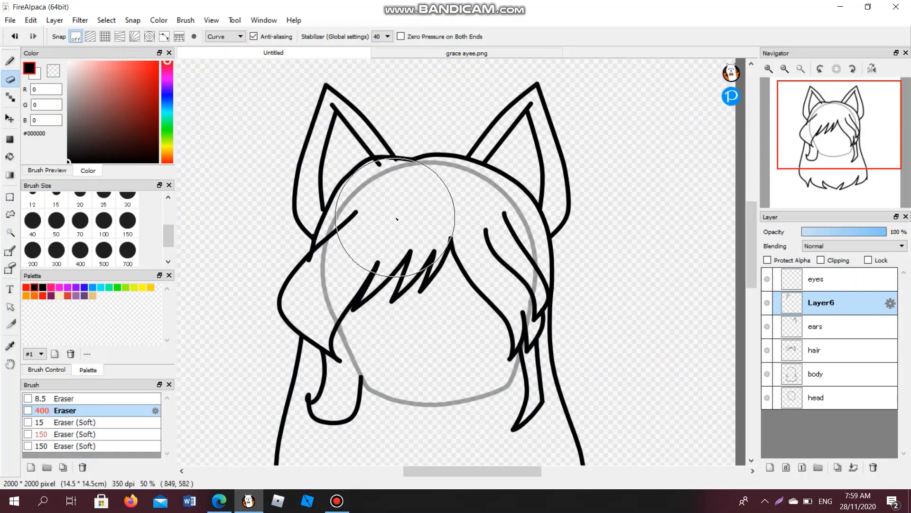
pyautogui.click(238, 36)
pyautogui.click(242, 43)
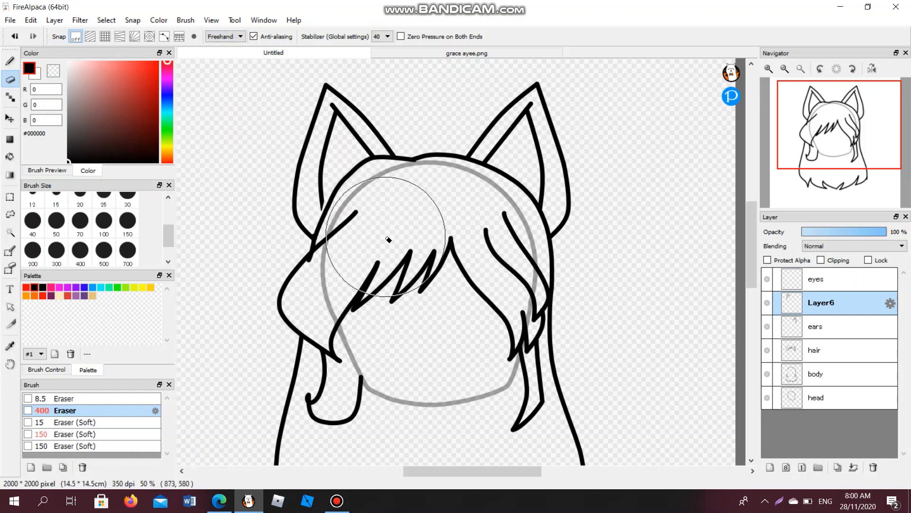
pyautogui.press('b')
pyautogui.scroll(8, 326, 233)
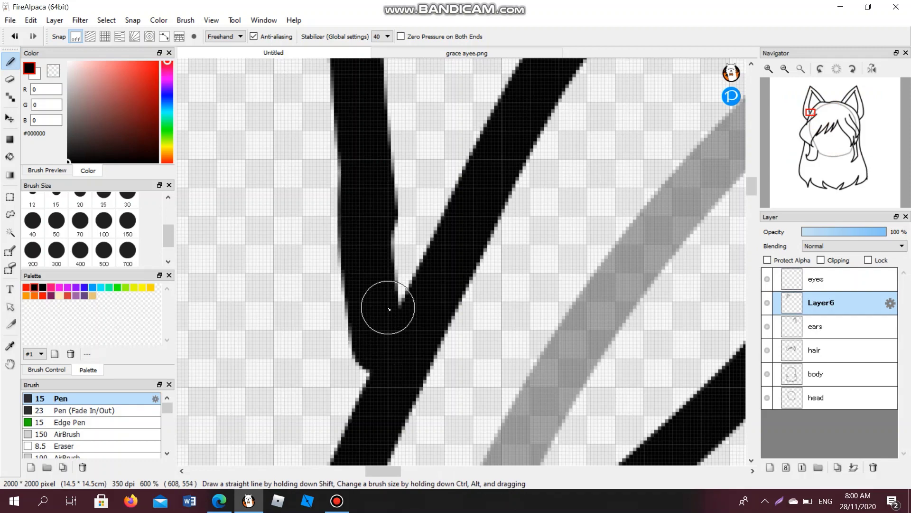
pyautogui.scroll(-11, 388, 309)
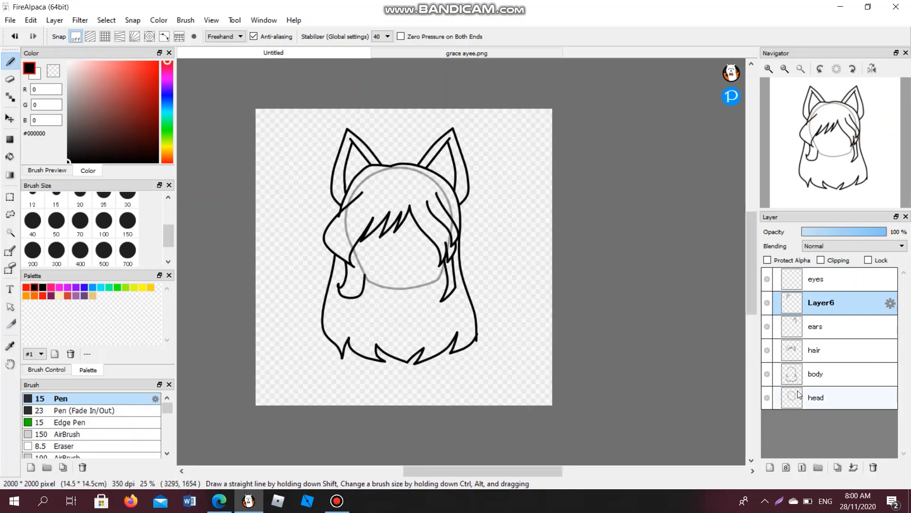
# Step: Set the head layer's opacity to 100% and erase the part of the head outline covered by the hair
pyautogui.click(816, 397)
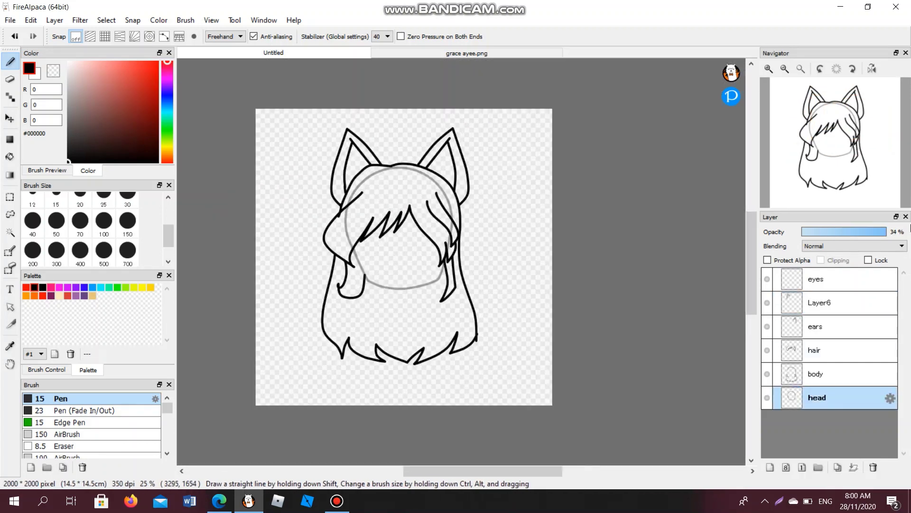
pyautogui.scroll(2, 459, 260)
pyautogui.press('e')
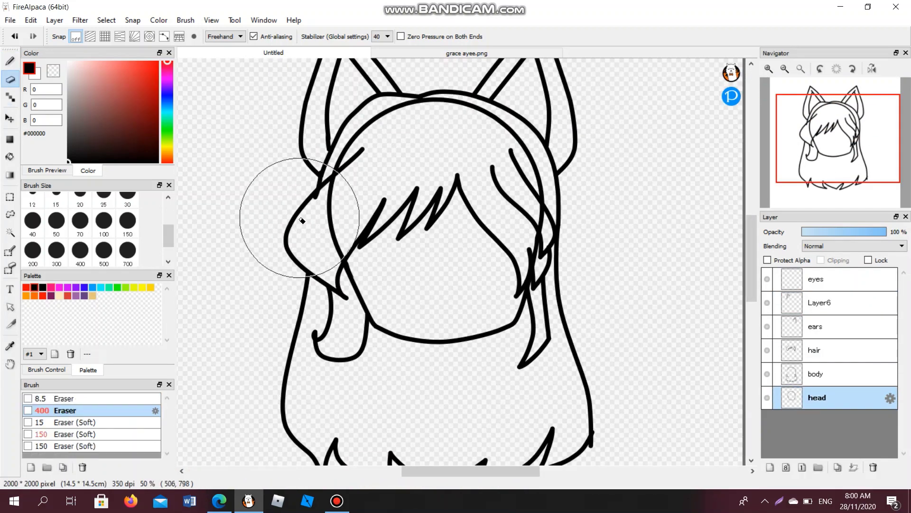
pyautogui.moveTo(301, 221)
pyautogui.mouseDown()
pyautogui.moveTo(426, 142)
pyautogui.moveTo(505, 168)
pyautogui.moveTo(598, 246)
pyautogui.moveTo(403, 188)
pyautogui.moveTo(314, 203)
pyautogui.moveTo(289, 232)
pyautogui.mouseUp()
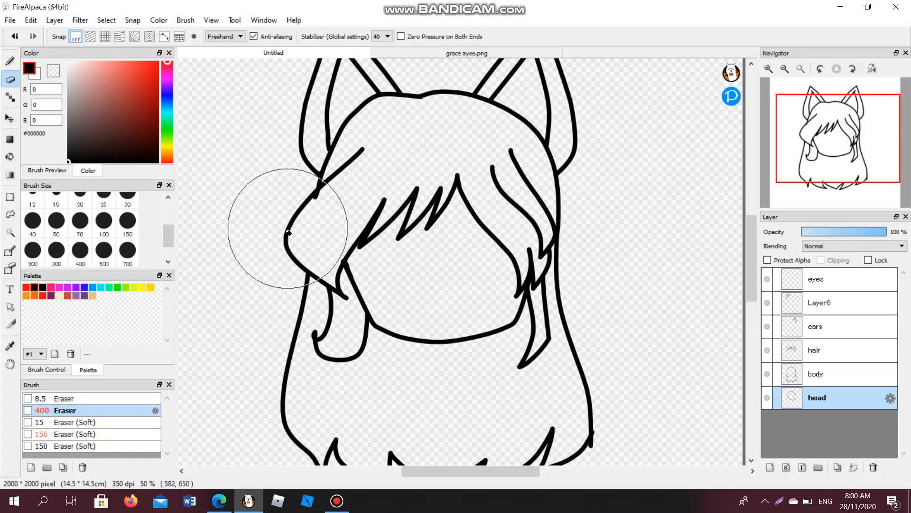
pyautogui.scroll(-2, 335, 190)
# Step: Rename the body layer to "back hair" and the hair layer to "bangs"
pyautogui.click(505, 51)
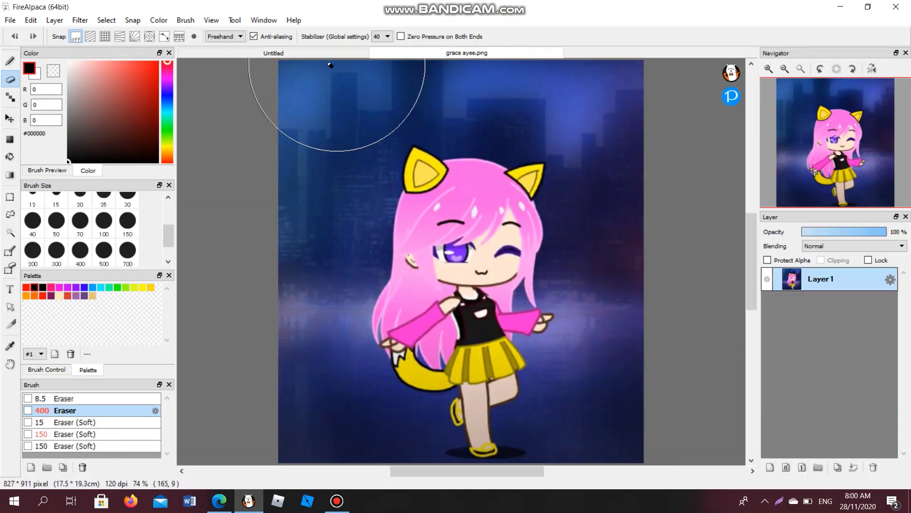
pyautogui.click(274, 52)
pyautogui.scroll(2, 506, 330)
pyautogui.press('b')
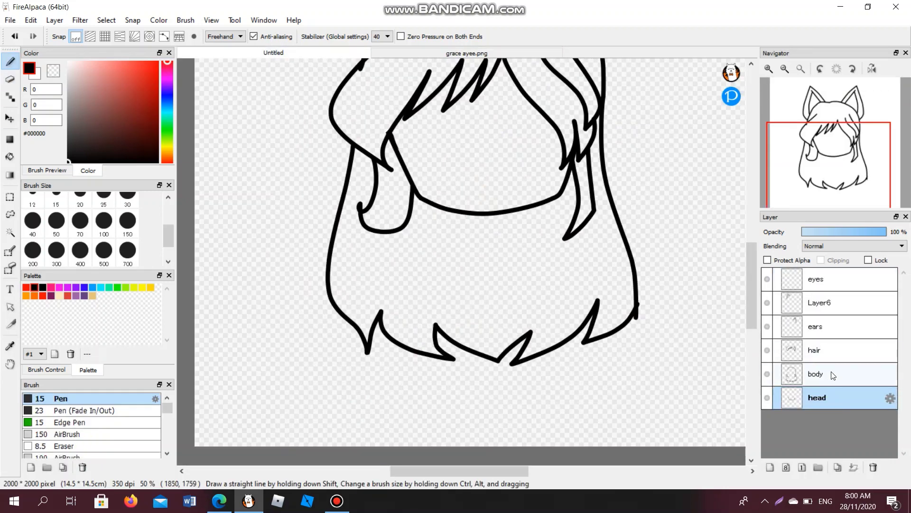
pyautogui.doubleClick(833, 375)
pyautogui.write('back ha')
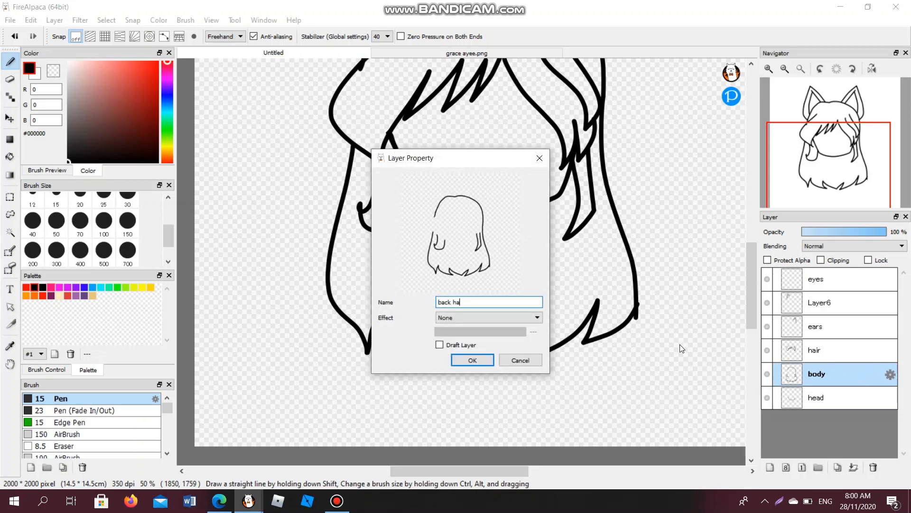
pyautogui.write('ir')
pyautogui.press('Return')
pyautogui.doubleClick(881, 352)
pyautogui.press('BackSpace')
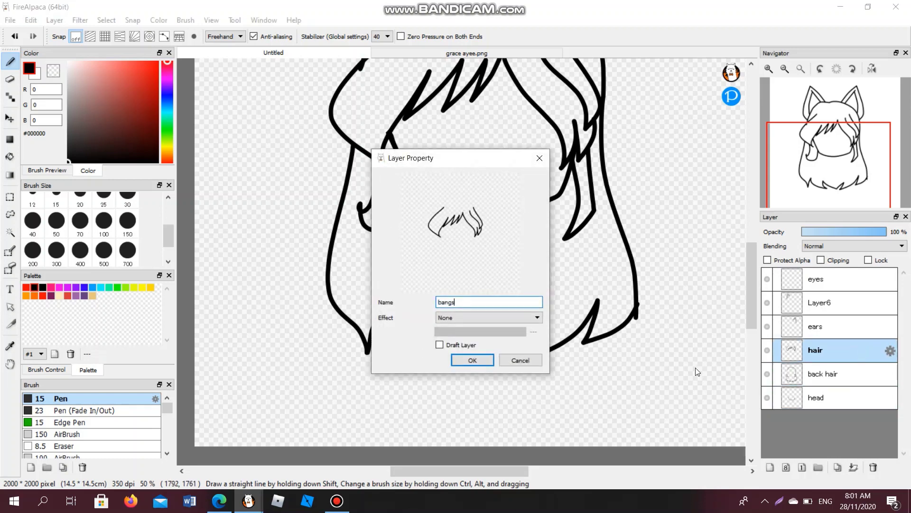
pyautogui.click(472, 360)
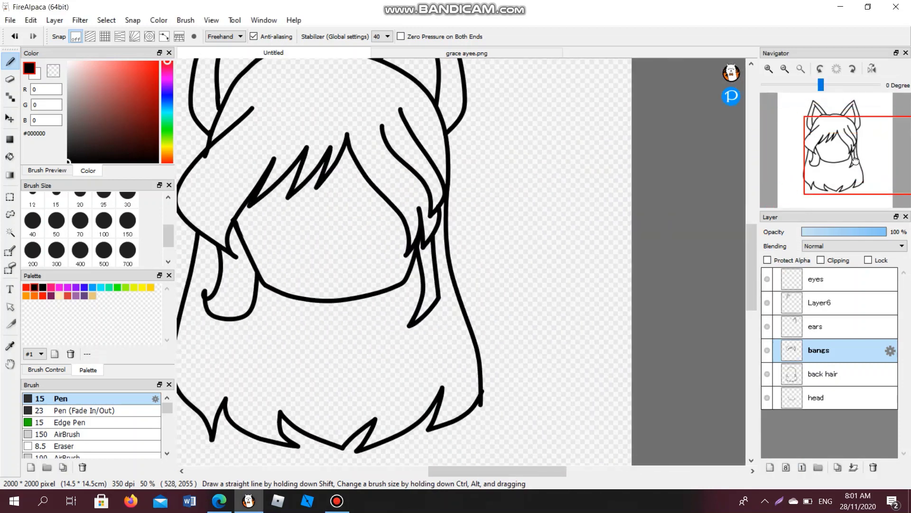
# Step: Add a new layer above the eyes layer and name it "body"
pyautogui.moveTo(855, 160); pyautogui.dragTo(807, 312)
pyautogui.click(829, 282)
pyautogui.click(769, 467)
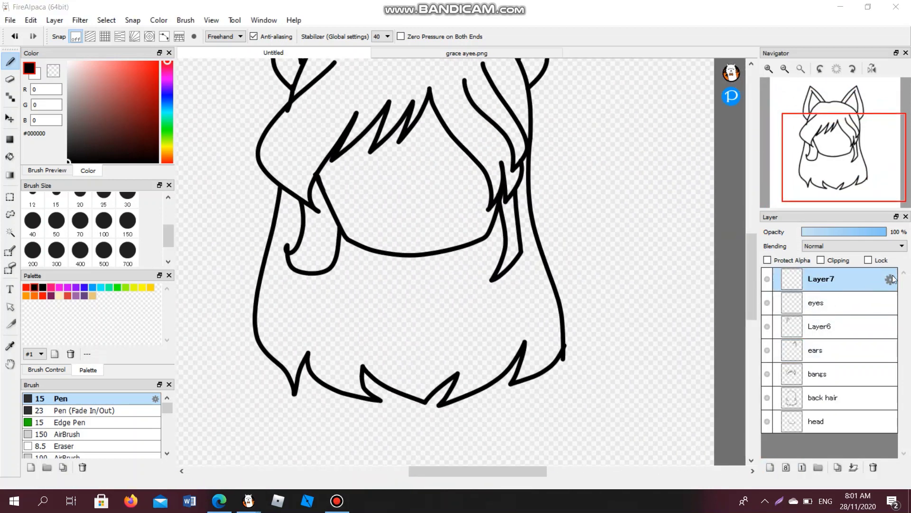
pyautogui.click(890, 279)
pyautogui.write('body')
pyautogui.click(473, 363)
# Step: Merge Layer6 down into the ears layer and name the merged layer "ears"
pyautogui.click(806, 329)
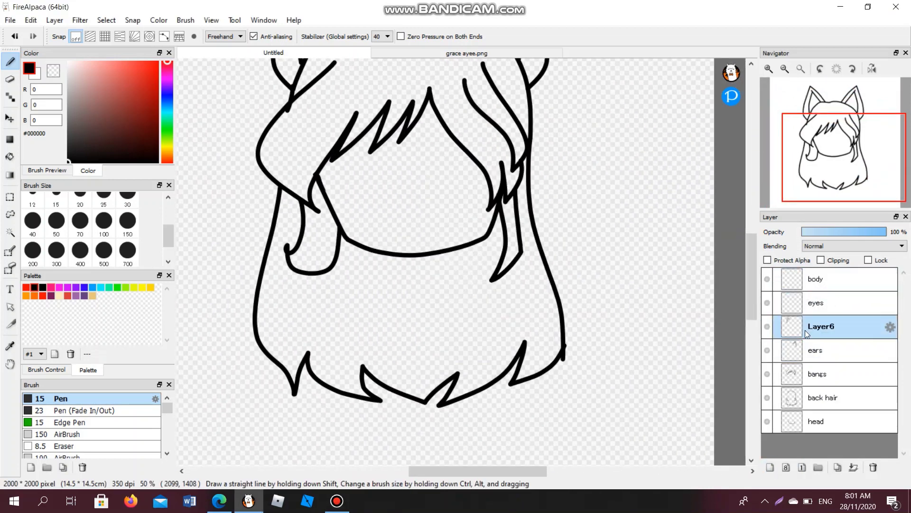
pyautogui.moveTo(806, 329); pyautogui.dragTo(809, 356)
pyautogui.click(813, 328)
pyautogui.click(854, 468)
pyautogui.click(890, 327)
pyautogui.write('ears')
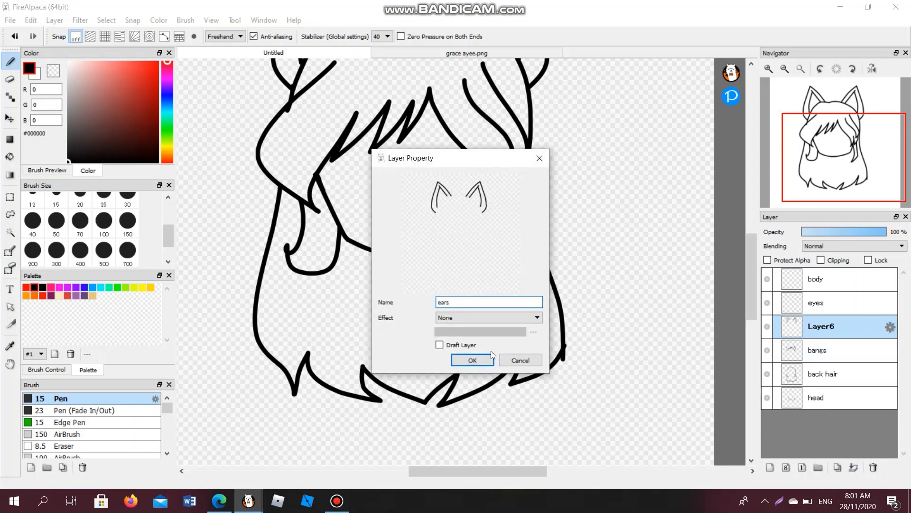
pyautogui.click(484, 358)
# Step: Draw a wavy cat mouth on the eyes layer and set the Pen to size 25 with zero pressure on both ends
pyautogui.moveTo(842, 178); pyautogui.dragTo(831, 166)
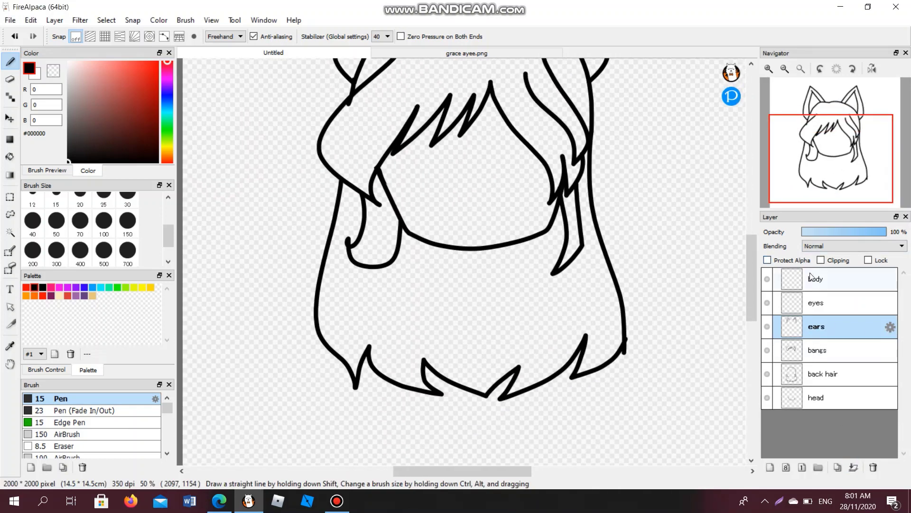
pyautogui.click(809, 280)
pyautogui.click(803, 303)
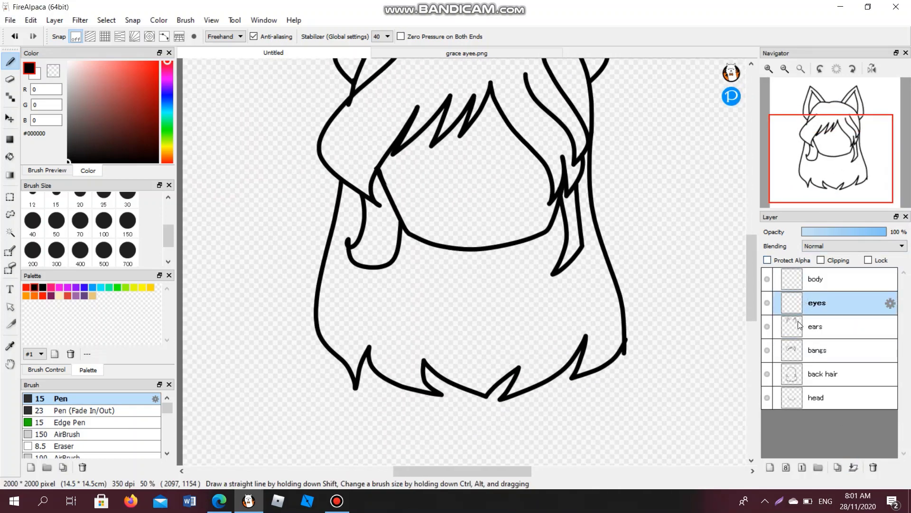
pyautogui.click(446, 52)
pyautogui.click(326, 53)
pyautogui.moveTo(488, 241)
pyautogui.mouseDown()
pyautogui.moveTo(470, 274)
pyautogui.moveTo(387, 251)
pyautogui.mouseUp()
pyautogui.click(104, 199)
pyautogui.click(401, 36)
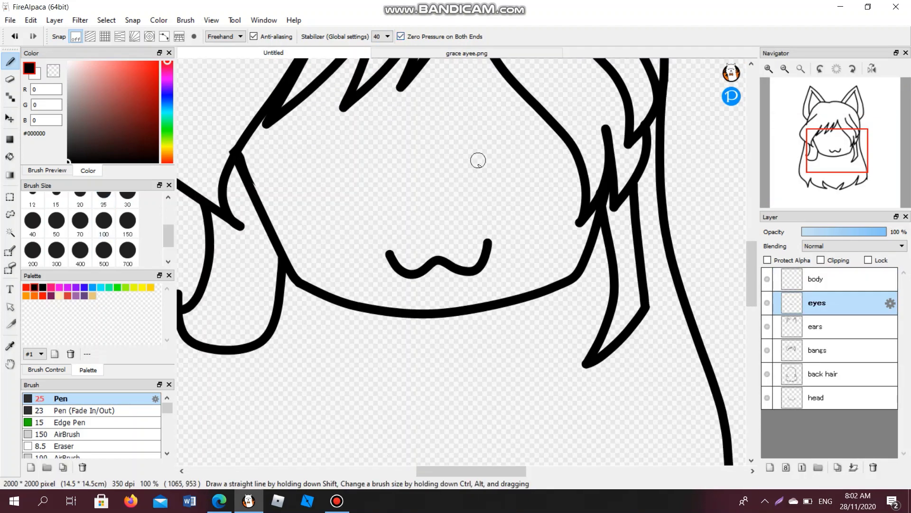
pyautogui.moveTo(478, 167)
pyautogui.mouseDown()
pyautogui.moveTo(588, 160)
pyautogui.moveTo(618, 170)
pyautogui.mouseUp()
pyautogui.moveTo(493, 176)
pyautogui.mouseDown()
pyautogui.moveTo(567, 164)
pyautogui.moveTo(596, 174)
pyautogui.mouseUp()
pyautogui.click(14, 36)
pyautogui.click(15, 36)
# Step: Draw the closed right eye as a thick arch of two overlapping tapered strokes
pyautogui.moveTo(466, 171)
pyautogui.mouseDown()
pyautogui.moveTo(521, 139)
pyautogui.moveTo(603, 167)
pyautogui.mouseUp()
pyautogui.moveTo(470, 177)
pyautogui.mouseDown()
pyautogui.moveTo(540, 153)
pyautogui.moveTo(594, 167)
pyautogui.mouseUp()
pyautogui.click(10, 197)
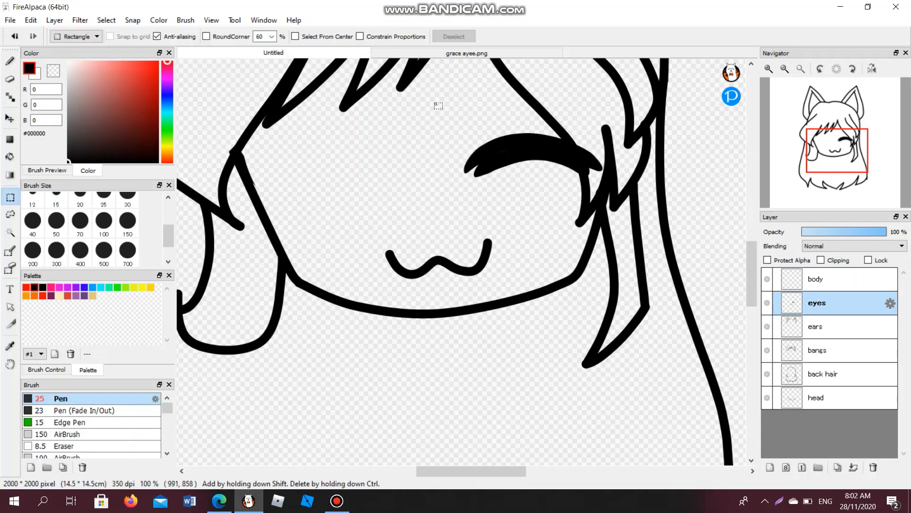
pyautogui.moveTo(434, 102); pyautogui.dragTo(629, 215)
pyautogui.hotkey('ctrl', 'c')
pyautogui.hotkey('ctrl', 'v')
pyautogui.hotkey('ctrl', 't')
pyautogui.click(546, 455)
pyautogui.moveTo(510, 138); pyautogui.dragTo(362, 136)
pyautogui.click(686, 469)
pyautogui.moveTo(829, 156); pyautogui.dragTo(839, 134)
pyautogui.click(15, 37)
pyautogui.click(15, 36)
pyautogui.click(15, 36)
pyautogui.click(10, 61)
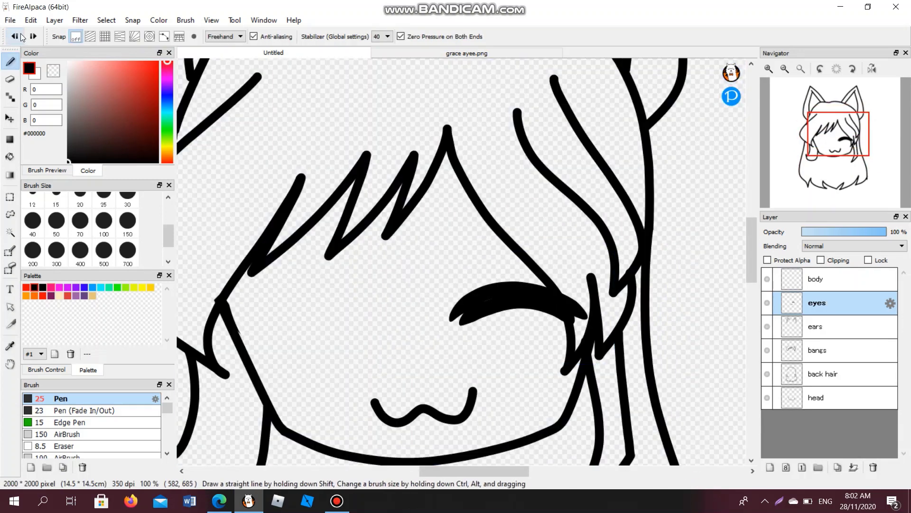
# Step: Undo the freehand strokes of the closed right eye, including a single redrawn arch
pyautogui.hotkey('ctrl', 'z')
pyautogui.moveTo(576, 319)
pyautogui.mouseDown()
pyautogui.moveTo(455, 289)
pyautogui.moveTo(418, 317)
pyautogui.mouseUp()
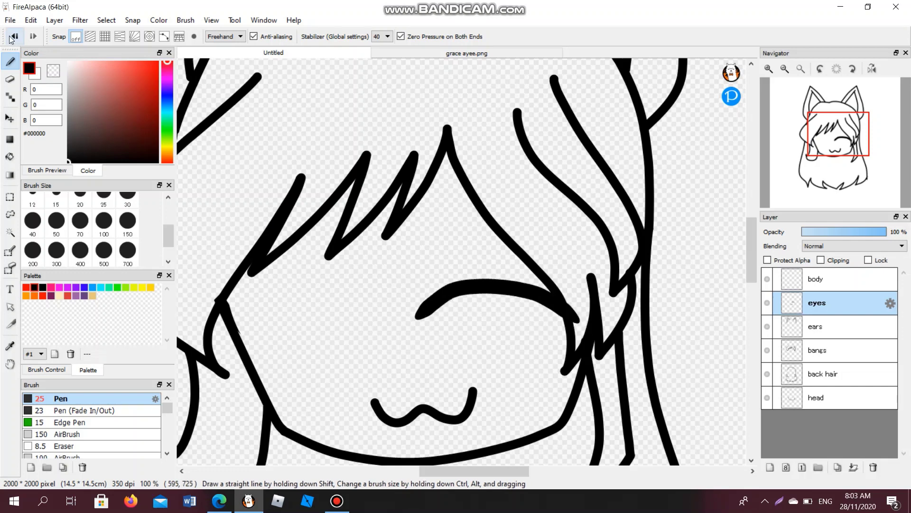
pyautogui.click(15, 36)
# Step: Set the Pen to Curve mode and draw the left eye's thick upper lash as two overlapping arches under the bangs
pyautogui.click(225, 36)
pyautogui.click(220, 84)
pyautogui.click(309, 255)
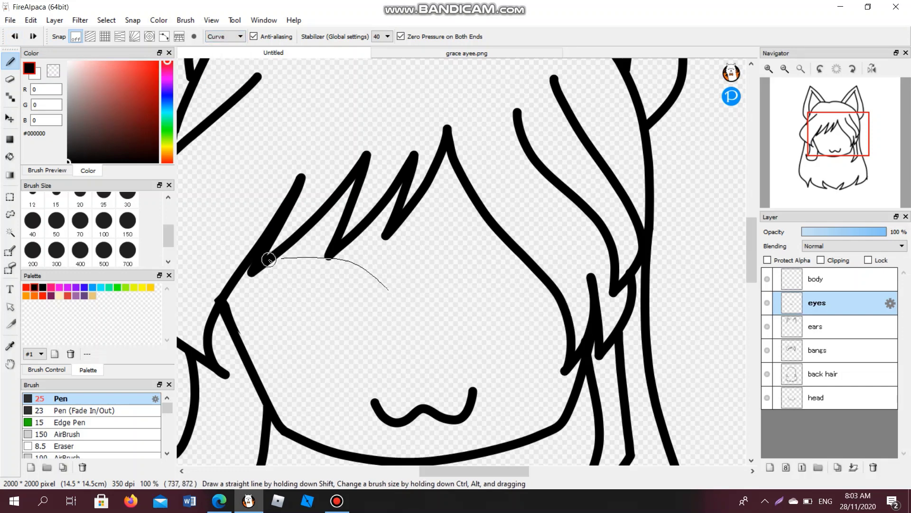
pyautogui.doubleClick(218, 308)
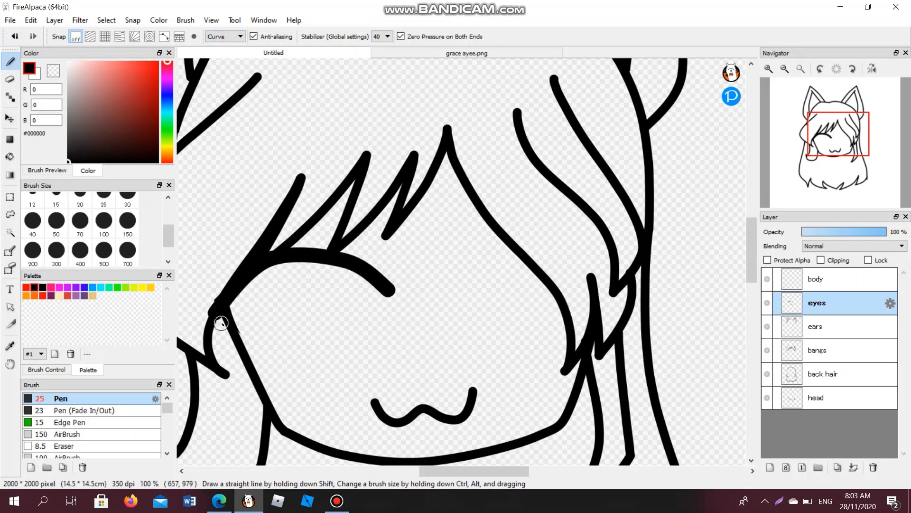
pyautogui.doubleClick(391, 307)
# Step: Draw the closed right eye as two overlapping, nearly flat curves reaching the hair strand beside the face
pyautogui.click(459, 316)
pyautogui.click(501, 303)
pyautogui.doubleClick(598, 312)
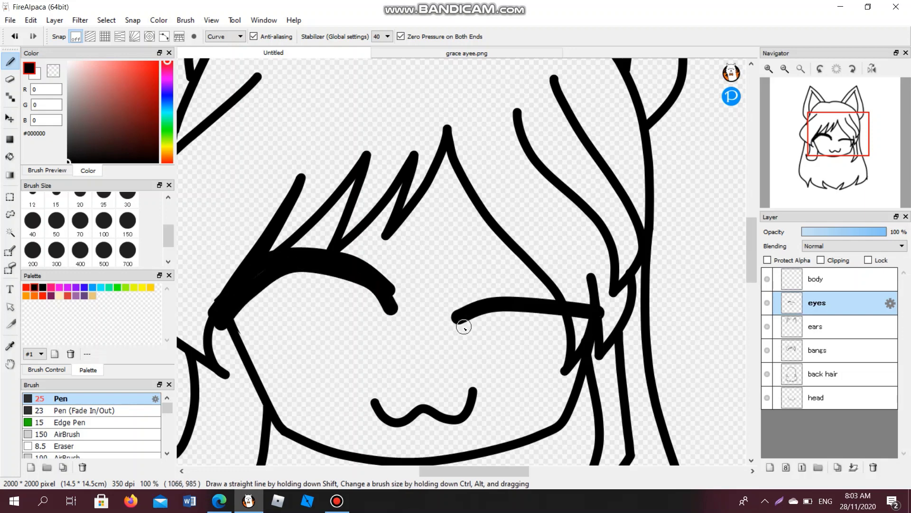
pyautogui.doubleClick(579, 329)
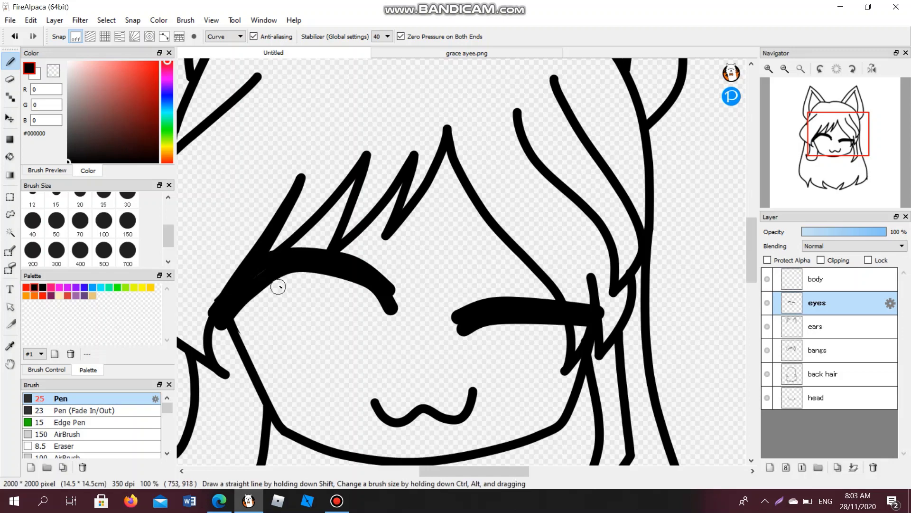
# Step: Outline the left eye's iris below the lash with two bulging sides joined by a short flat base
pyautogui.click(294, 269)
pyautogui.click(281, 307)
pyautogui.doubleClick(298, 360)
pyautogui.click(298, 360)
pyautogui.doubleClick(346, 360)
pyautogui.click(345, 361)
pyautogui.click(358, 324)
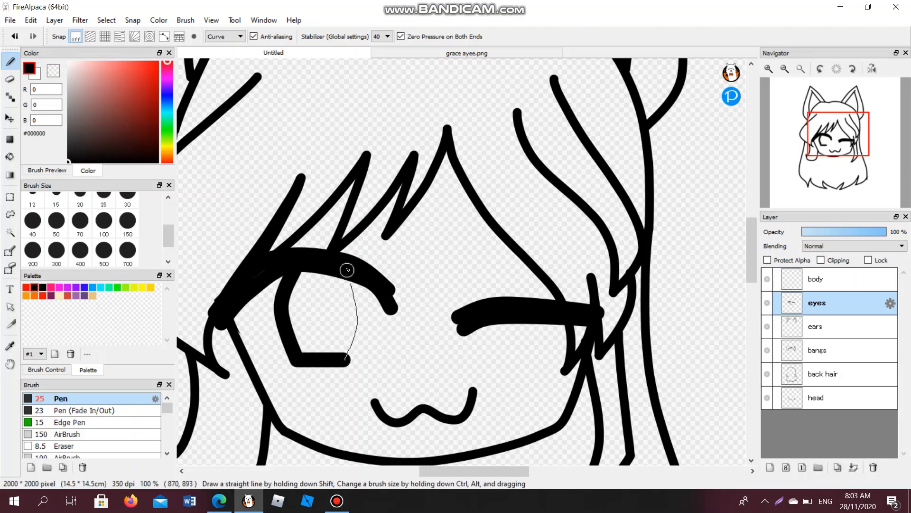
pyautogui.doubleClick(346, 269)
pyautogui.scroll(-2, 382, 324)
pyautogui.moveTo(839, 136); pyautogui.dragTo(838, 160)
pyautogui.click(337, 501)
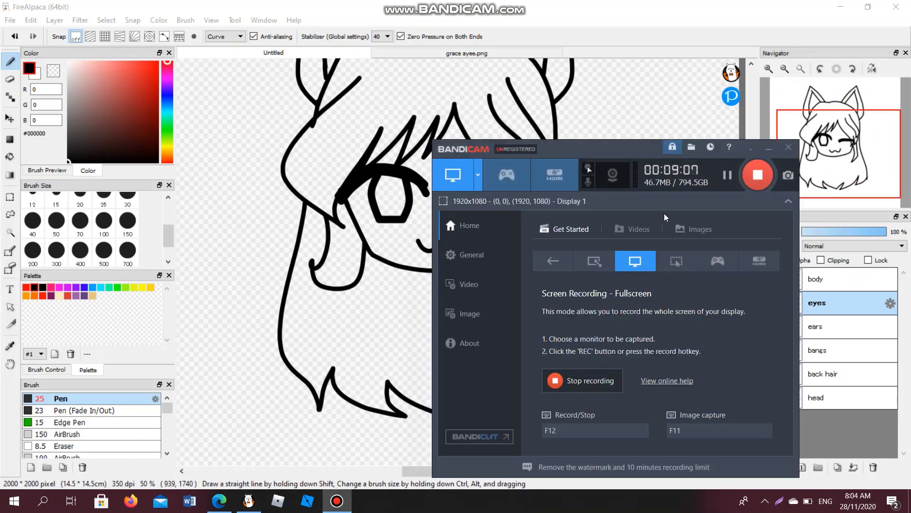
pyautogui.click(759, 177)
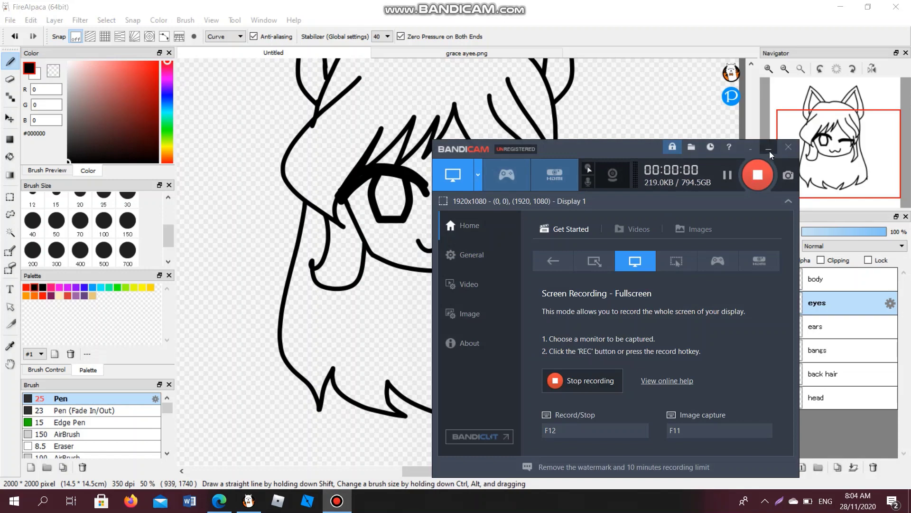
pyautogui.click(770, 148)
# Step: Set the Pen size to 15
pyautogui.scroll(1, 132, 221)
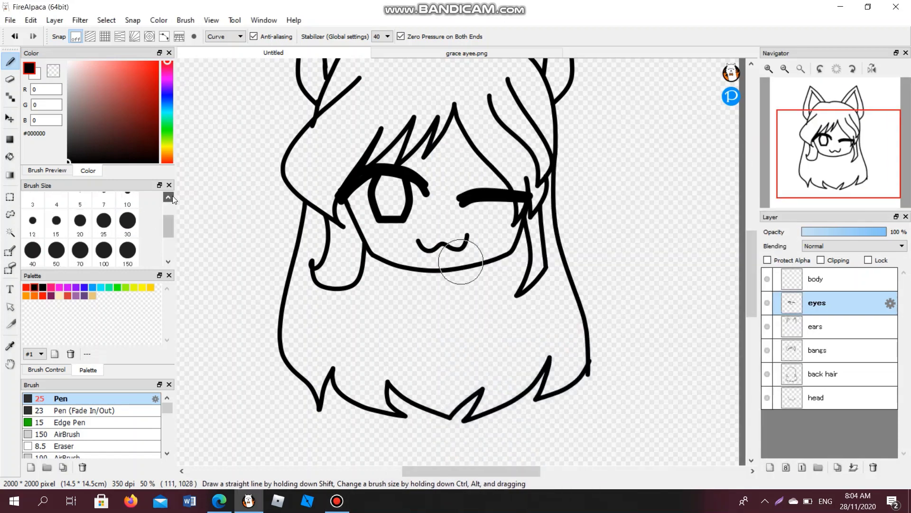
pyautogui.click(56, 220)
pyautogui.scroll(5, 402, 260)
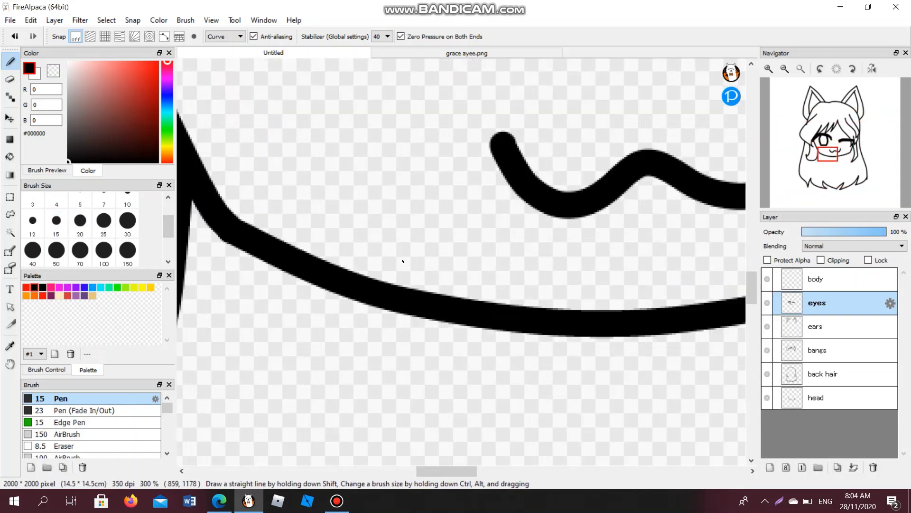
pyautogui.keyDown('shift'); pyautogui.click(389, 394); pyautogui.keyUp('shift')
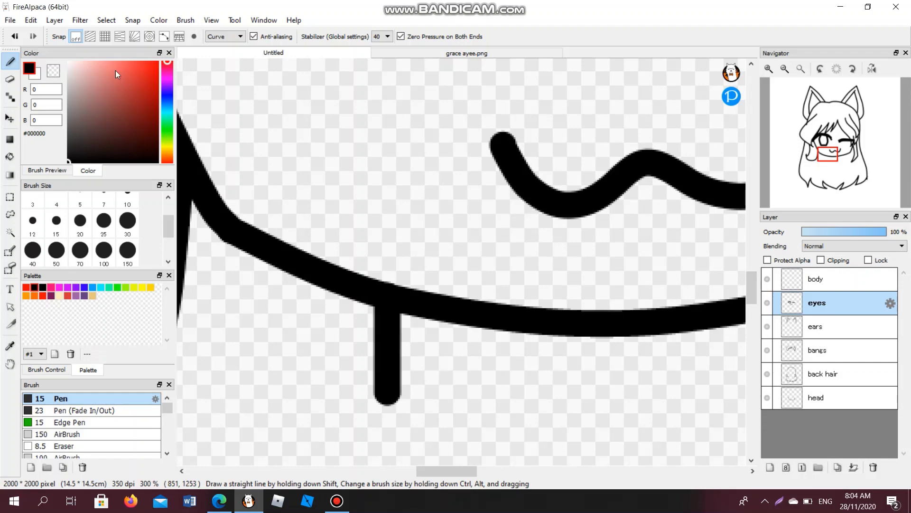
pyautogui.hotkey('ctrl', 'z')
# Step: Turn off zero pressure on both ends, then hide the back hair layer and make the body layer active
pyautogui.click(401, 36)
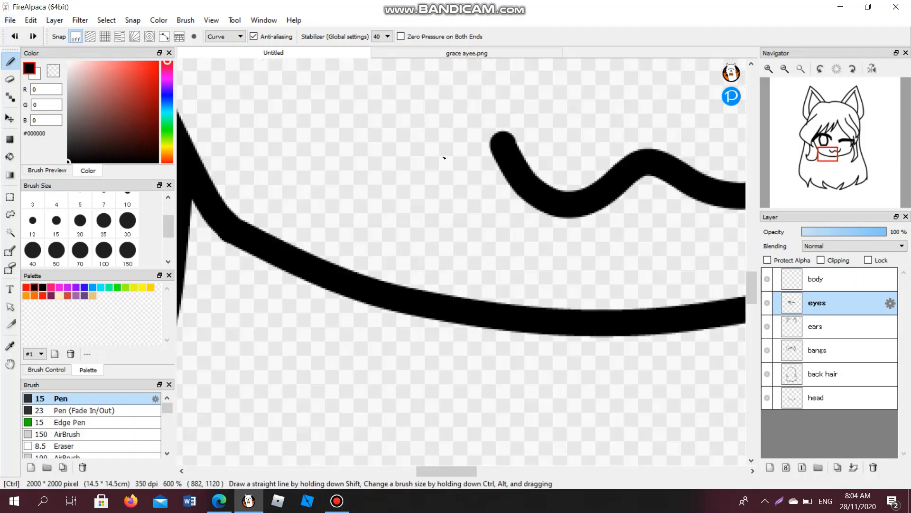
pyautogui.scroll(-3, 443, 156)
pyautogui.scroll(-2, 444, 157)
pyautogui.moveTo(842, 161); pyautogui.dragTo(839, 162)
pyautogui.click(837, 282)
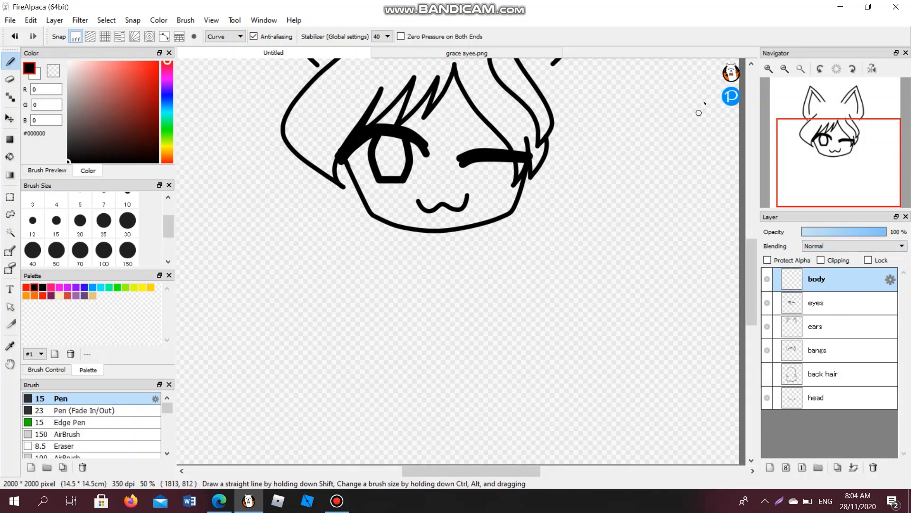
# Step: Check the grace ayee.png reference and draw two short vertical neck lines under the chin, undoing the stray hooked curve
pyautogui.click(523, 52)
pyautogui.click(318, 56)
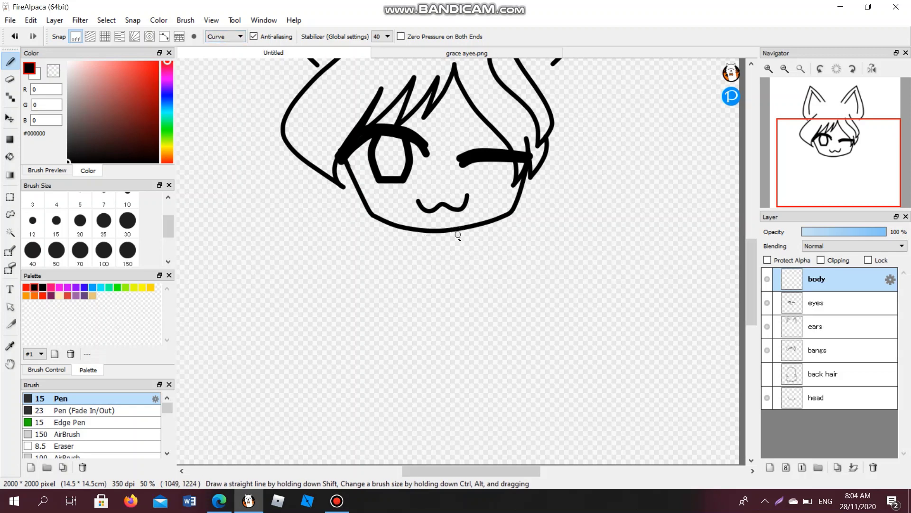
pyautogui.moveTo(460, 255); pyautogui.dragTo(428, 257)
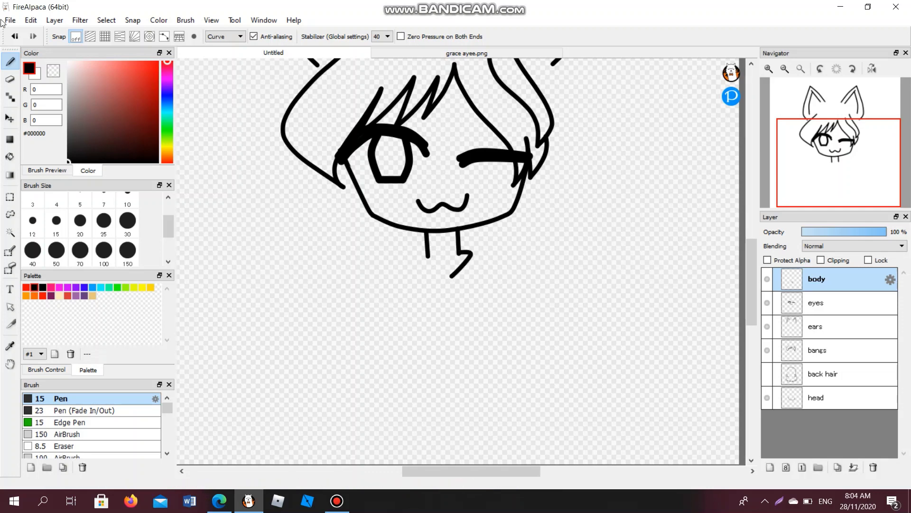
pyautogui.click(14, 36)
pyautogui.click(15, 36)
pyautogui.click(32, 36)
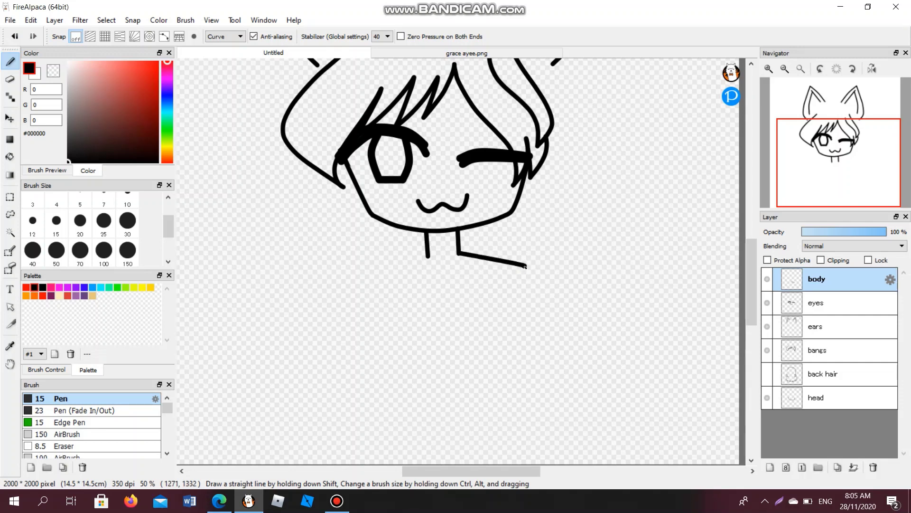
# Step: Set the Pen to Line mode and draw a gently sloping shoulder line outward from each side of the neck base
pyautogui.click(224, 36)
pyautogui.click(219, 54)
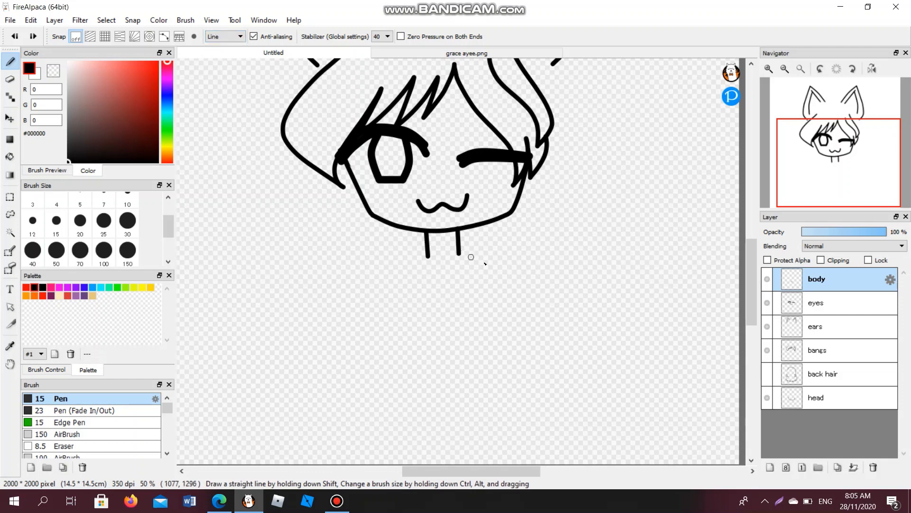
pyautogui.moveTo(513, 262); pyautogui.dragTo(524, 261)
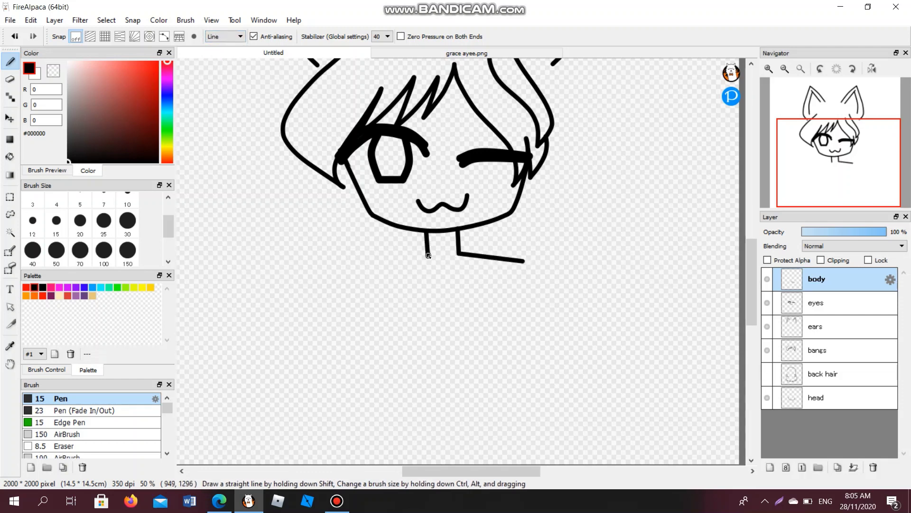
pyautogui.click(468, 54)
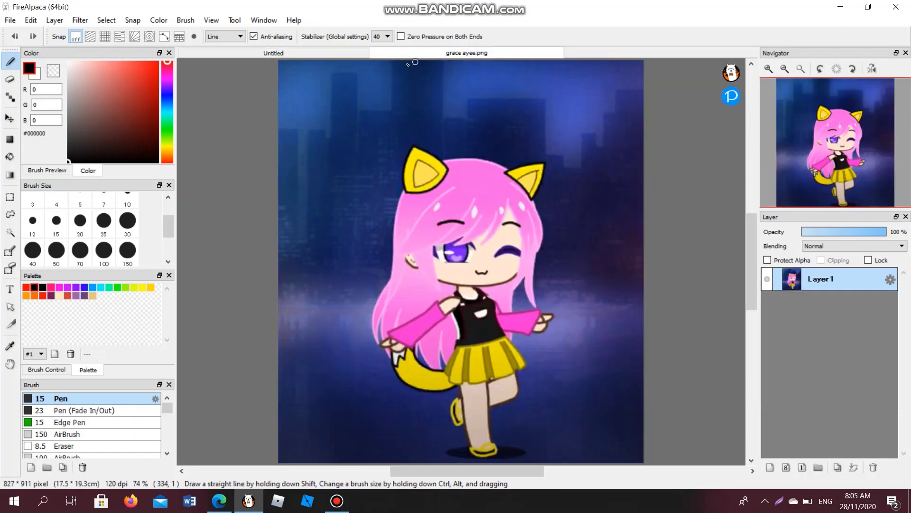
pyautogui.click(291, 51)
pyautogui.scroll(-2, 758, 280)
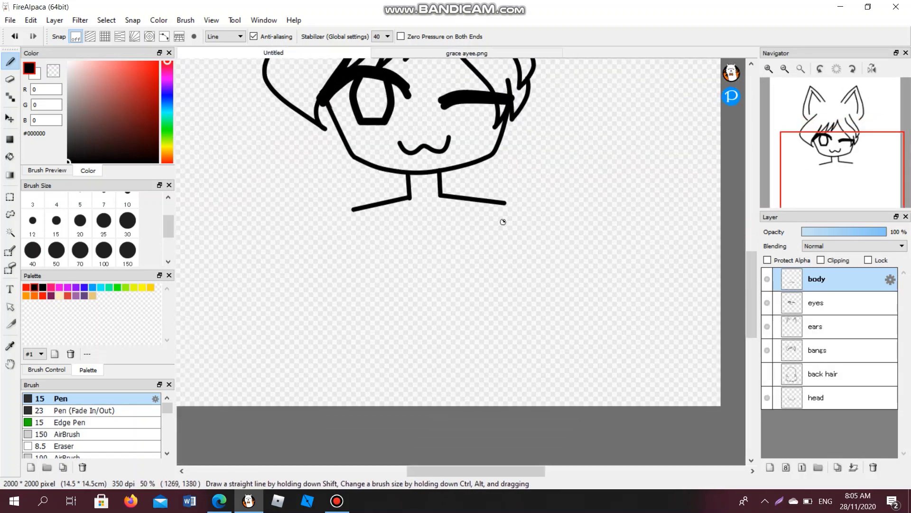
# Step: Set the Pen to Curve mode and draw the top's squared neckline hanging from both shoulder lines
pyautogui.click(226, 37)
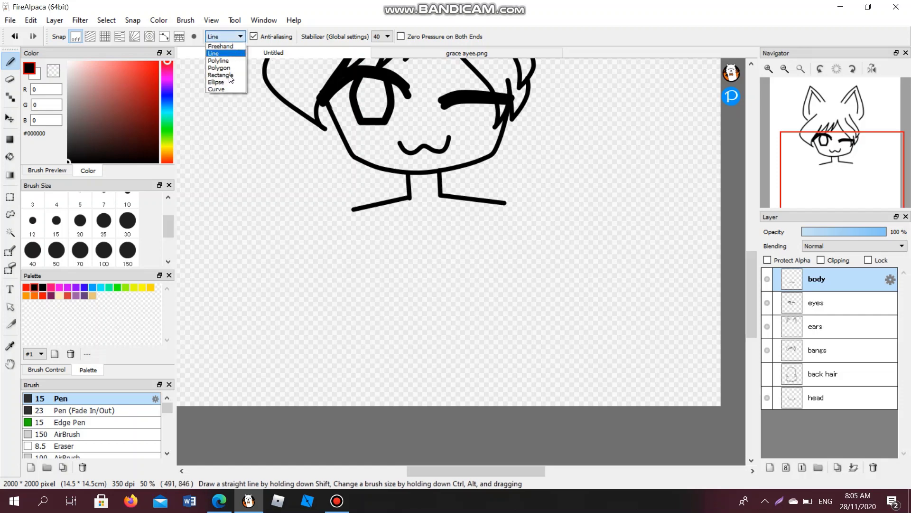
pyautogui.click(218, 54)
pyautogui.click(226, 88)
pyautogui.doubleClick(261, 139)
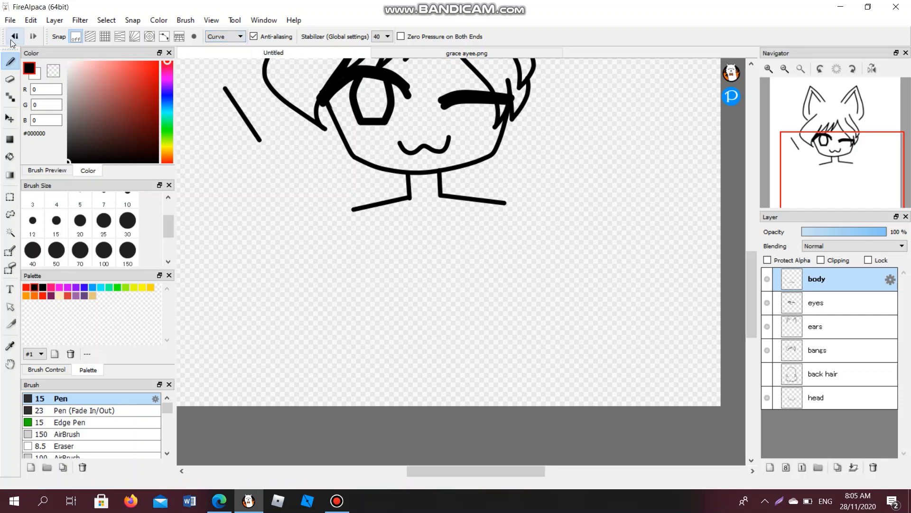
pyautogui.click(15, 37)
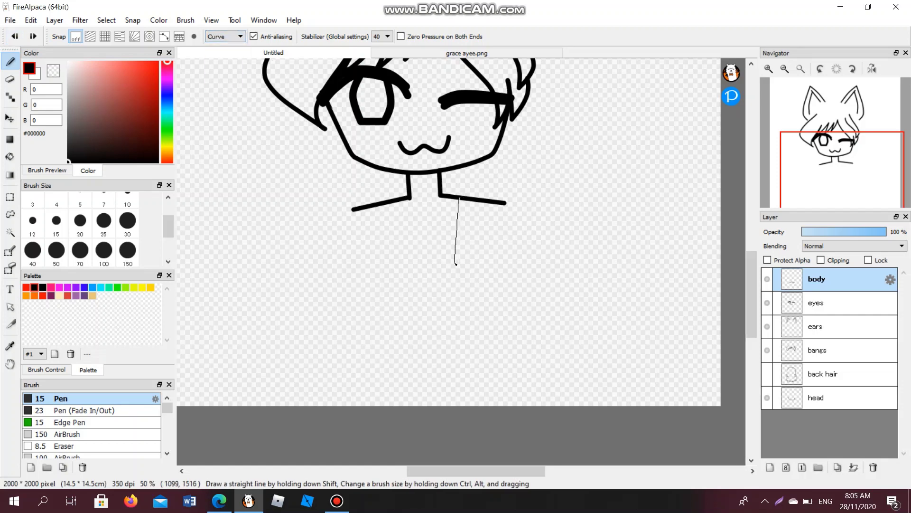
pyautogui.click(455, 264)
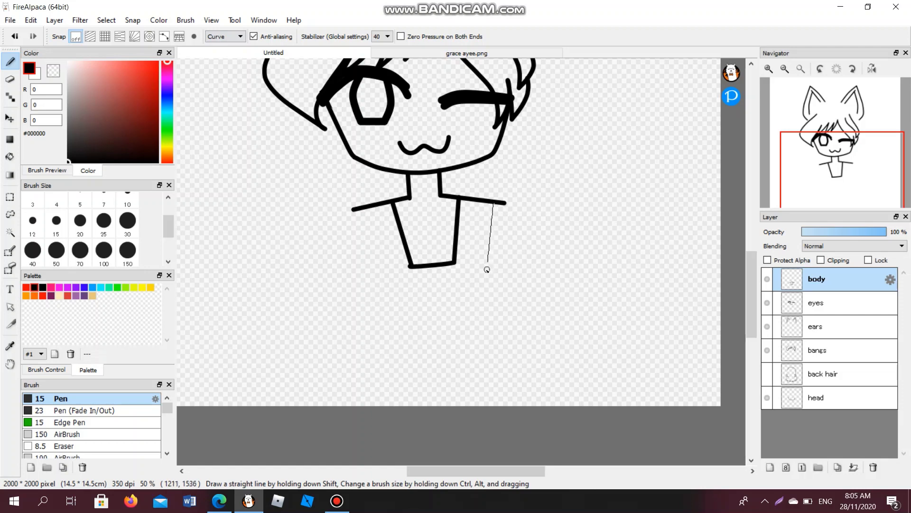
pyautogui.click(521, 339)
pyautogui.doubleClick(497, 411)
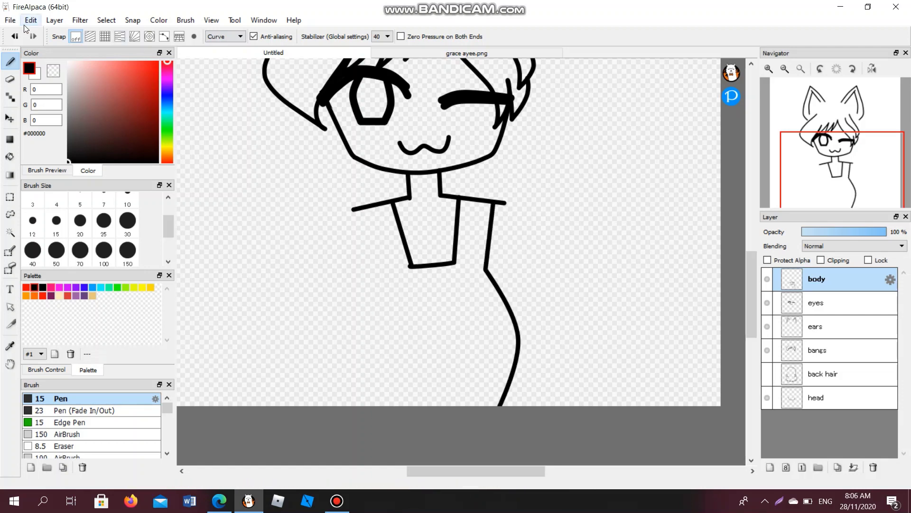
pyautogui.hotkey('ctrl', 'z')
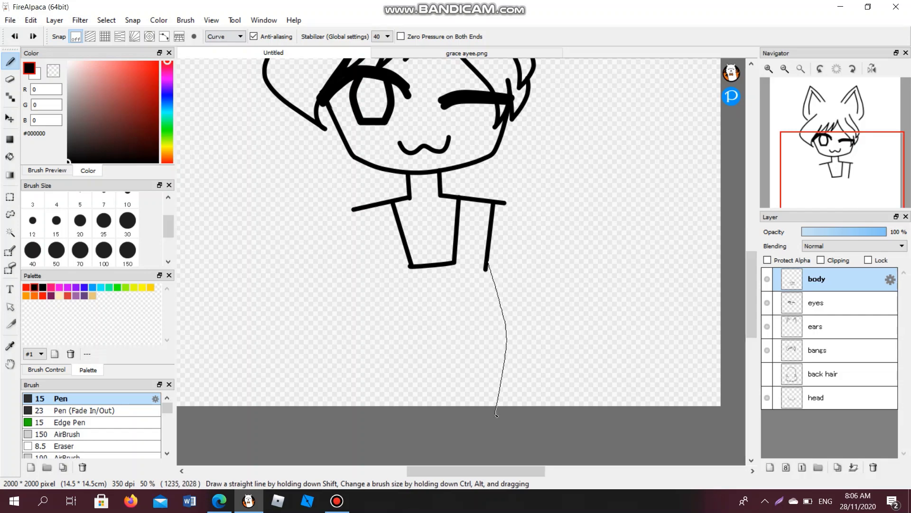
# Step: Draw both torso sides, narrowing at the waist and curving out at the hips, and both outer arm lines down to the canvas's bottom edge
pyautogui.doubleClick(497, 416)
pyautogui.doubleClick(386, 281)
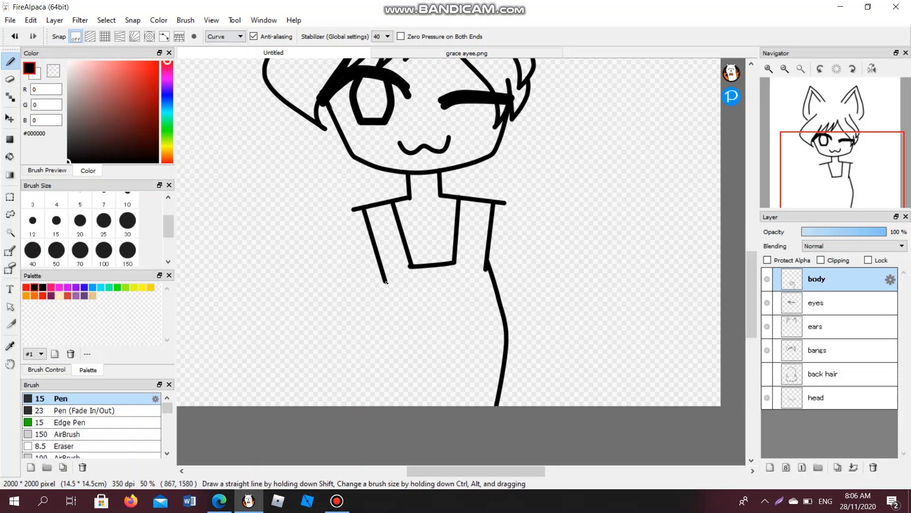
pyautogui.doubleClick(399, 417)
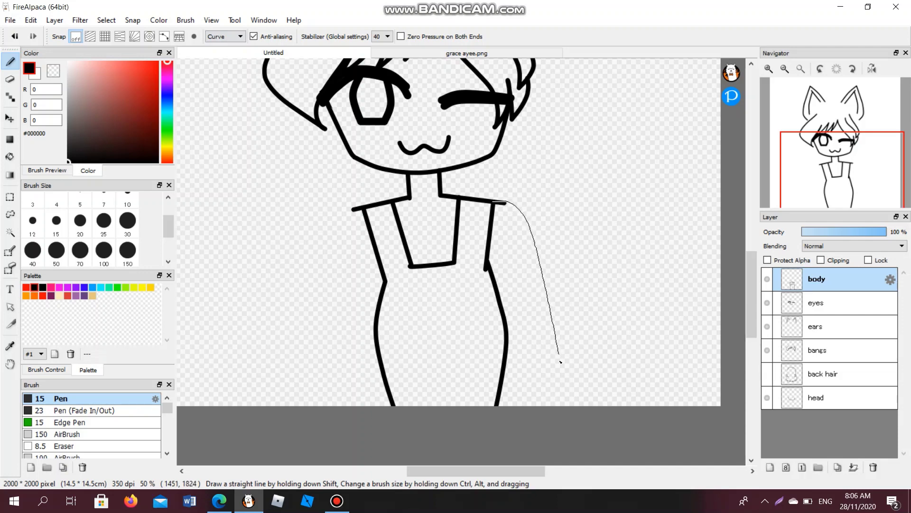
pyautogui.doubleClick(578, 452)
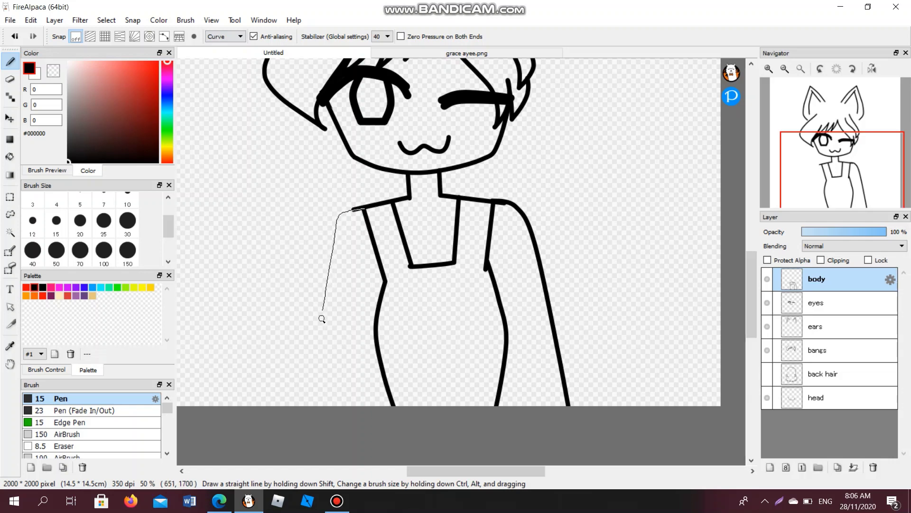
pyautogui.doubleClick(313, 413)
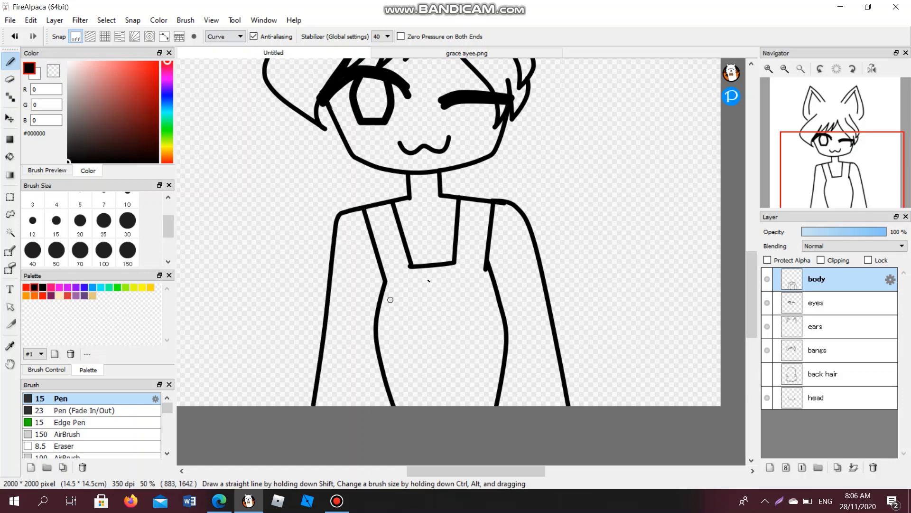
# Step: Check the grace ayee.png reference and draw a pocket with a straight top and rounded bottom on the lower torso
pyautogui.moveTo(830, 178)
pyautogui.mouseDown()
pyautogui.moveTo(839, 165)
pyautogui.moveTo(846, 176)
pyautogui.mouseUp()
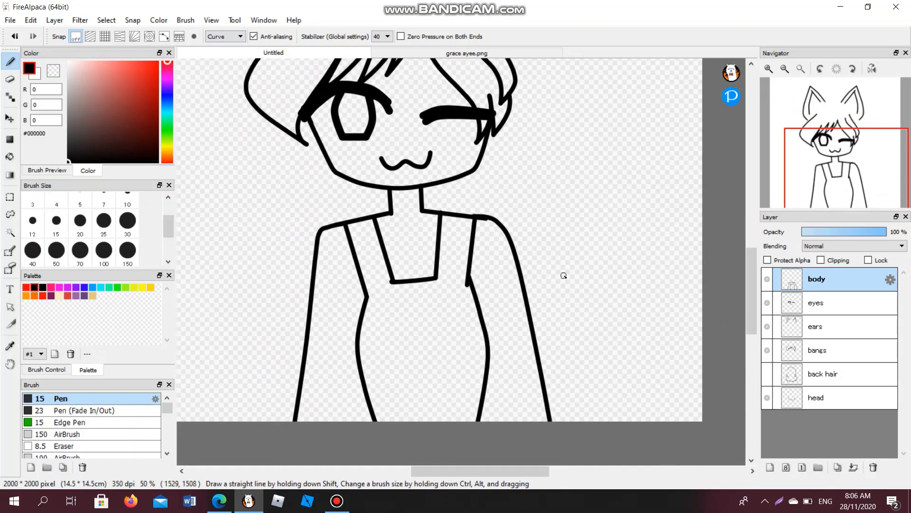
pyautogui.click(409, 51)
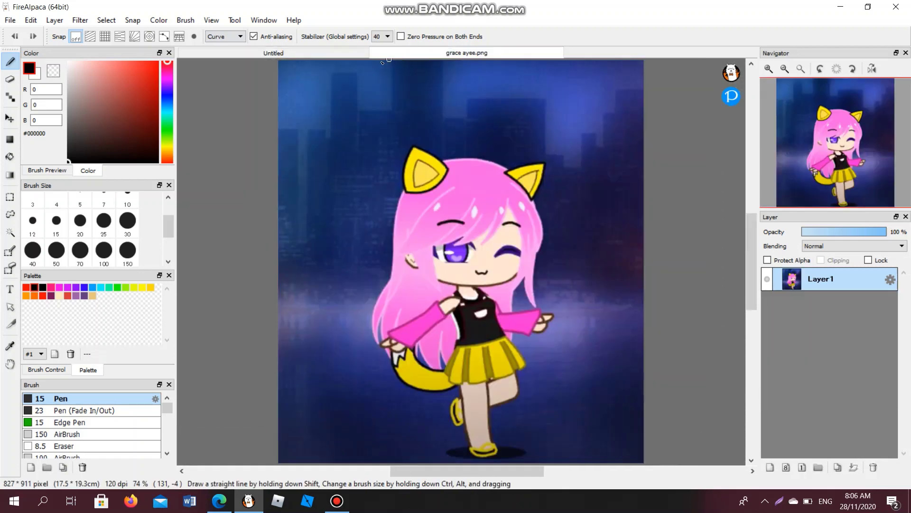
pyautogui.click(323, 54)
pyautogui.moveTo(453, 351)
pyautogui.mouseDown()
pyautogui.moveTo(385, 353)
pyautogui.moveTo(388, 376)
pyautogui.moveTo(423, 390)
pyautogui.mouseUp()
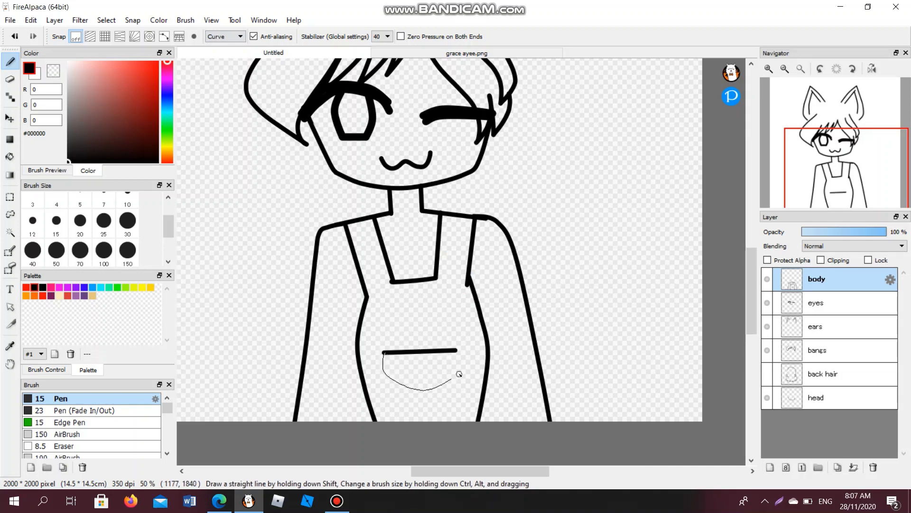
pyautogui.moveTo(460, 350); pyautogui.dragTo(460, 351)
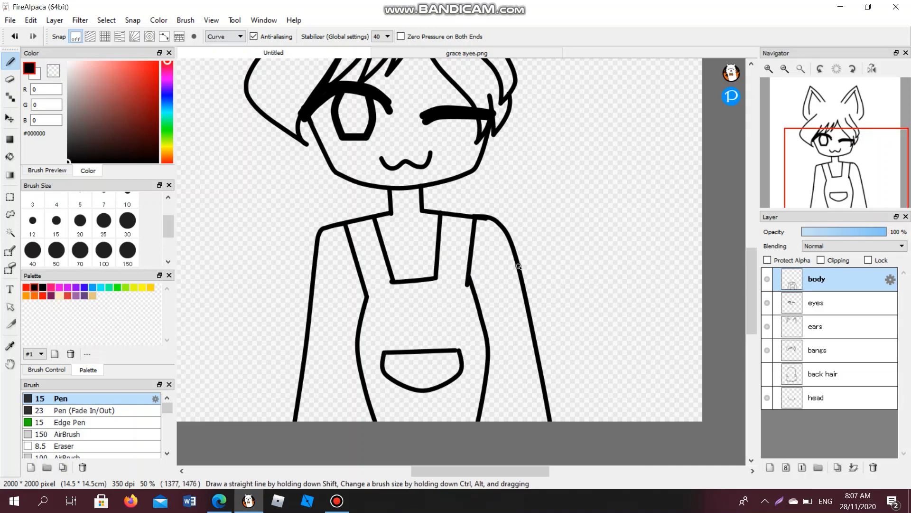
# Step: Draw a sleeve hem line across both upper arms and show the back hair layer
pyautogui.moveTo(470, 273); pyautogui.dragTo(469, 273)
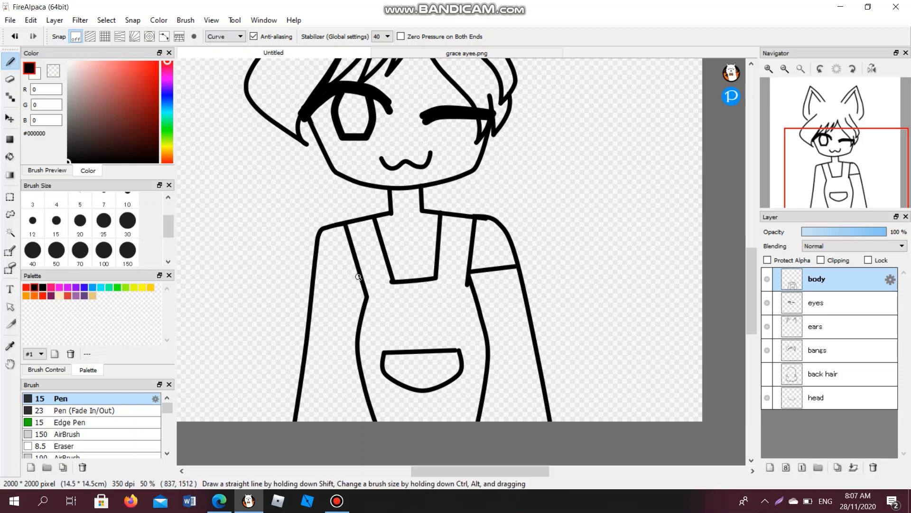
pyautogui.moveTo(872, 164); pyautogui.dragTo(847, 157)
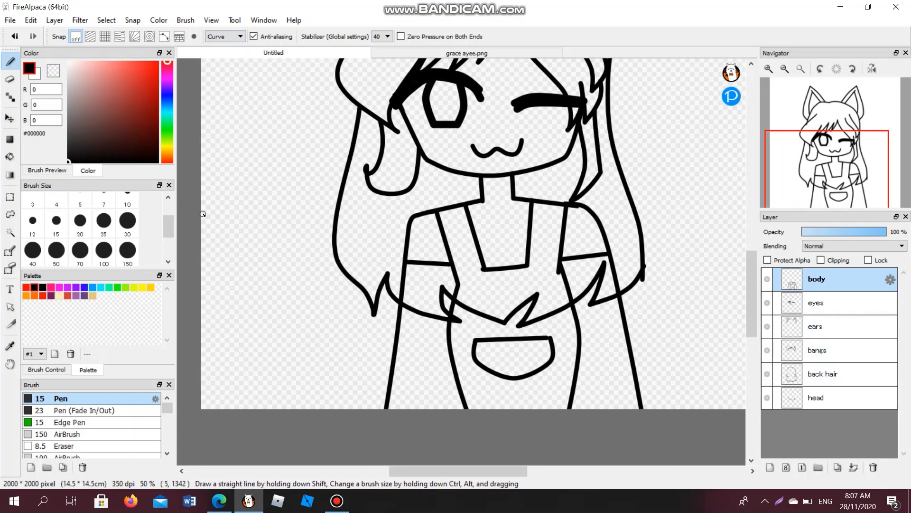
# Step: Erase the back hair lines crossing the torso and arms on the back hair layer, using the size 400 Eraser in Freehand mode
pyautogui.click(10, 79)
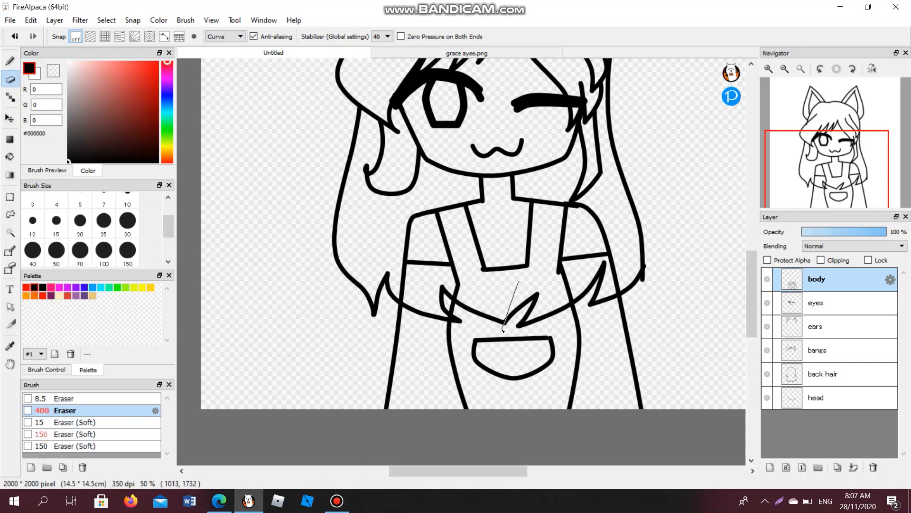
pyautogui.hotkey('ctrl', 'z')
pyautogui.hotkey('ctrl', 'y')
pyautogui.click(826, 373)
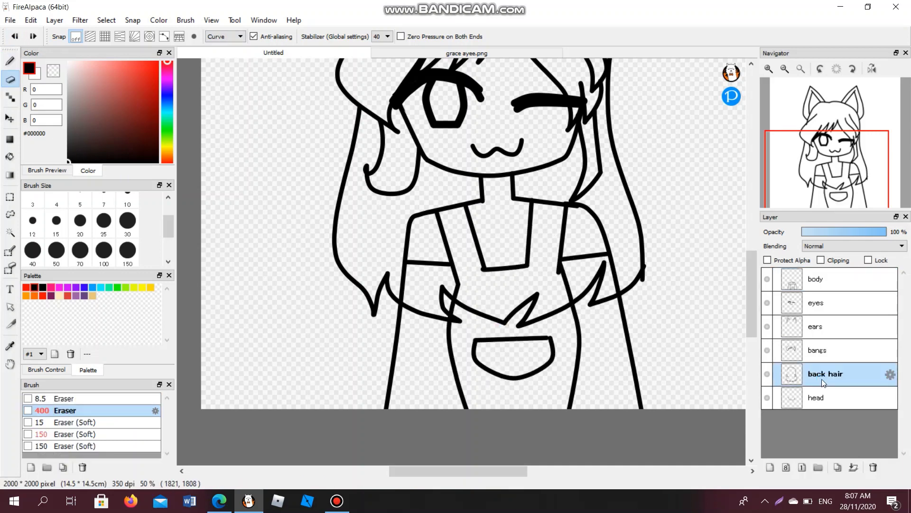
pyautogui.moveTo(515, 319); pyautogui.dragTo(475, 307)
pyautogui.click(225, 36)
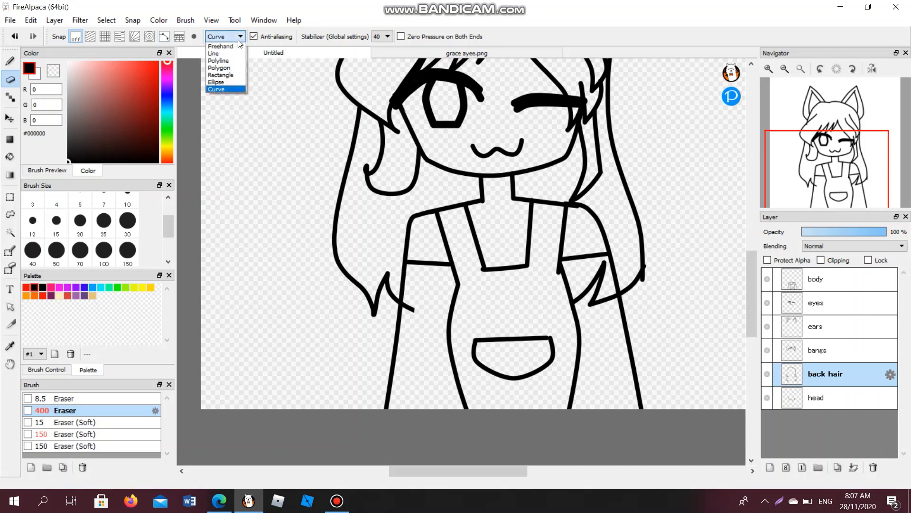
pyautogui.click(226, 37)
pyautogui.click(226, 36)
pyautogui.click(221, 45)
pyautogui.moveTo(502, 275)
pyautogui.mouseDown()
pyautogui.moveTo(460, 307)
pyautogui.moveTo(462, 324)
pyautogui.moveTo(553, 258)
pyautogui.moveTo(560, 309)
pyautogui.mouseUp()
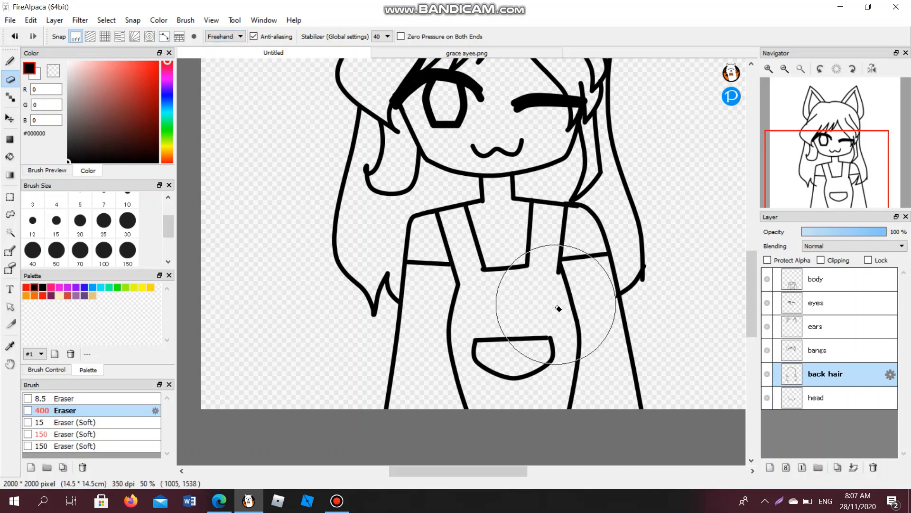
# Step: Add a new layer above the body layer and name it arms
pyautogui.click(824, 285)
pyautogui.click(770, 467)
pyautogui.click(890, 282)
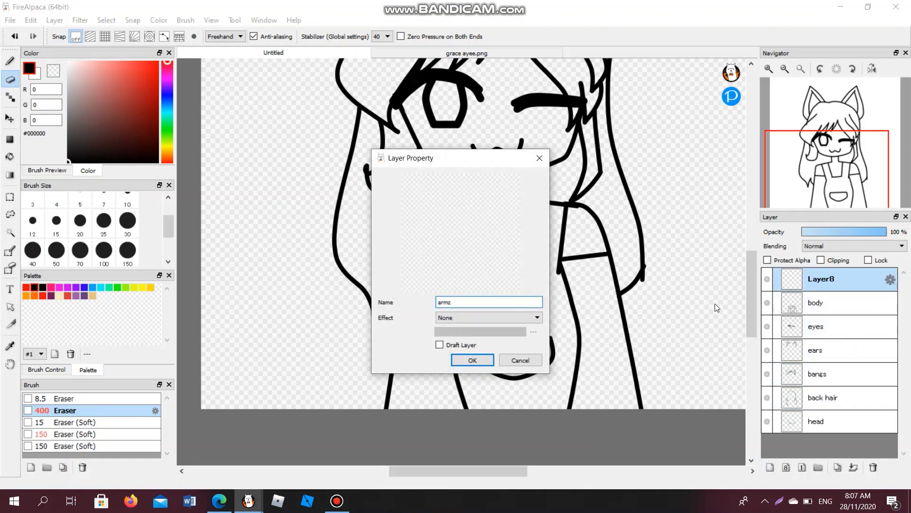
pyautogui.press('Return')
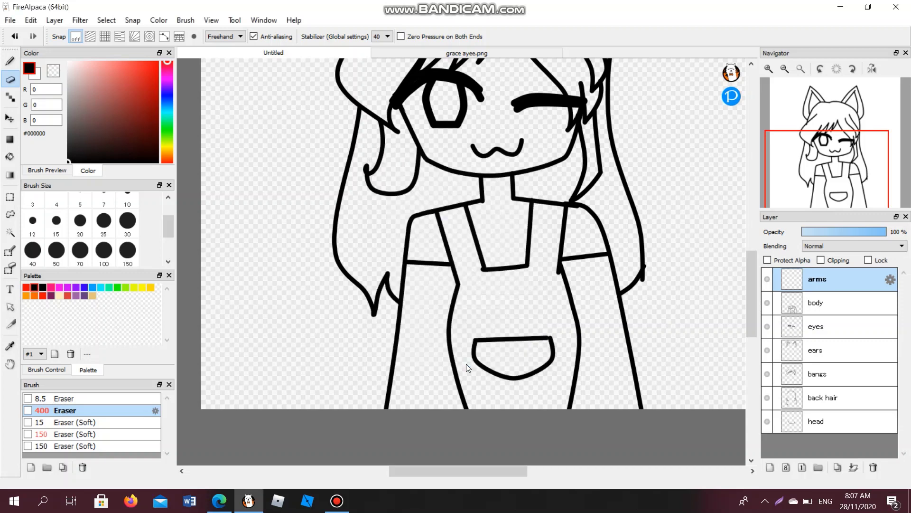
# Step: Lower the body layer's opacity to 47% and make the arms layer active
pyautogui.click(835, 304)
pyautogui.moveTo(845, 235); pyautogui.dragTo(842, 235)
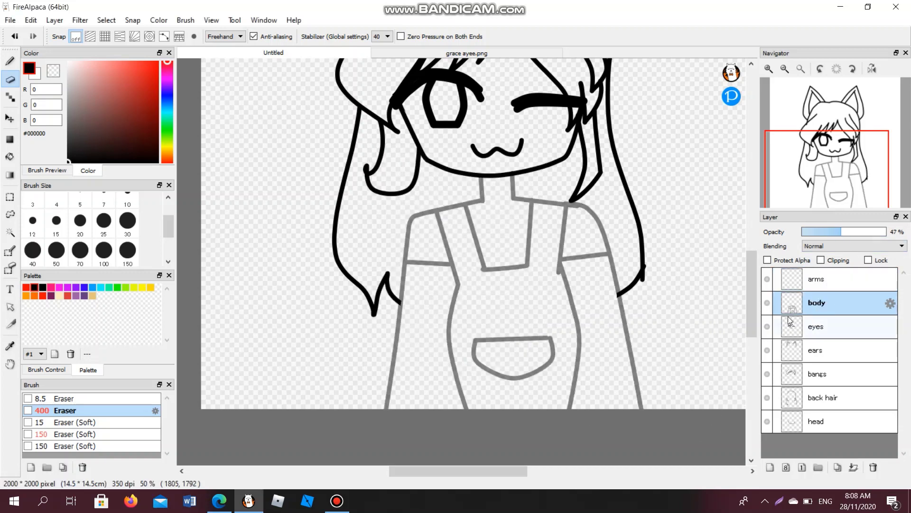
pyautogui.click(800, 276)
# Step: Hide the back hair layer and draw a wide, straight-edged forearm sleeve beside the torso with the Pen in Line mode
pyautogui.click(10, 61)
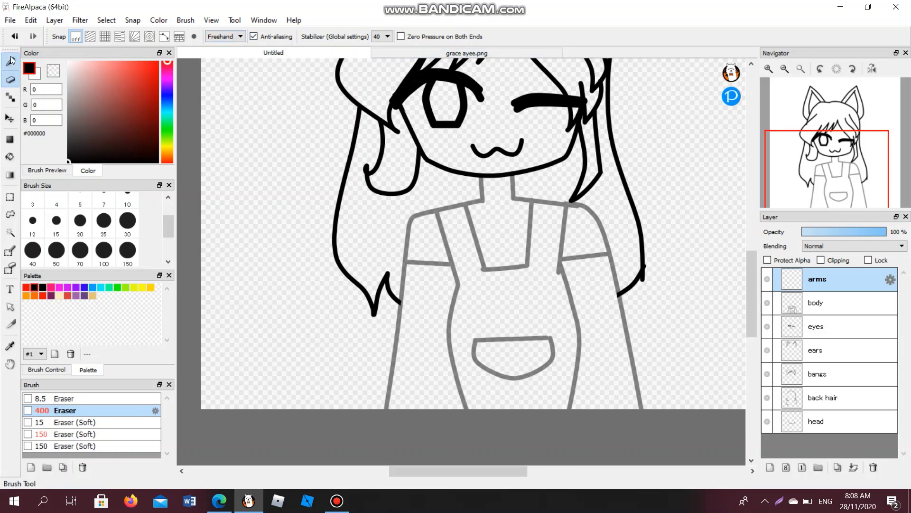
pyautogui.click(211, 38)
pyautogui.click(214, 53)
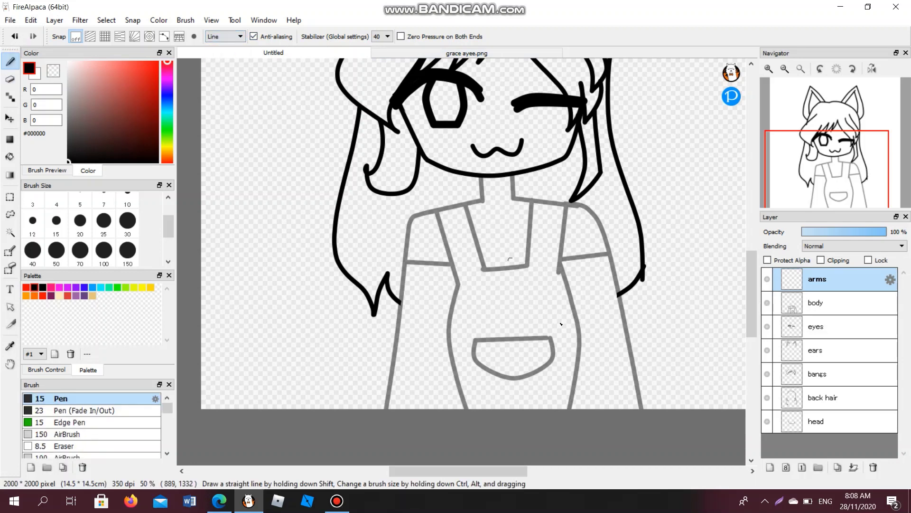
pyautogui.moveTo(573, 410); pyautogui.dragTo(613, 272)
pyautogui.click(16, 36)
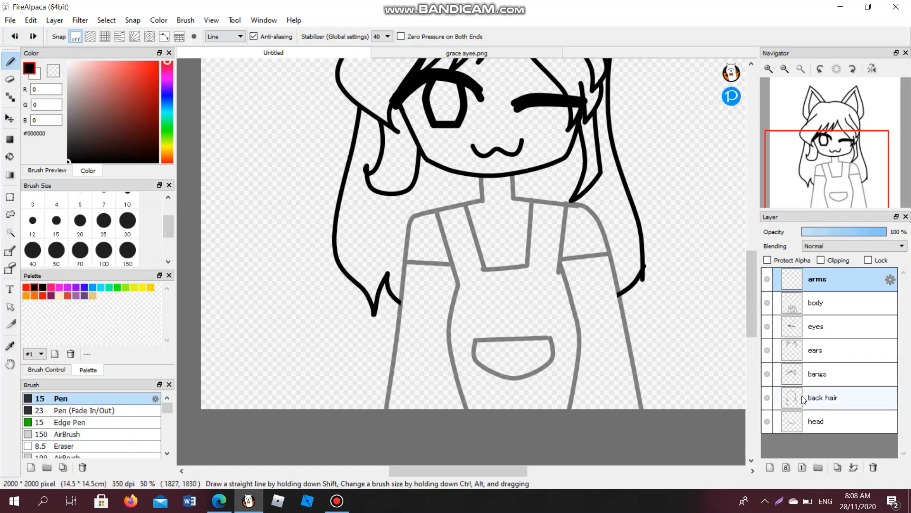
pyautogui.click(765, 399)
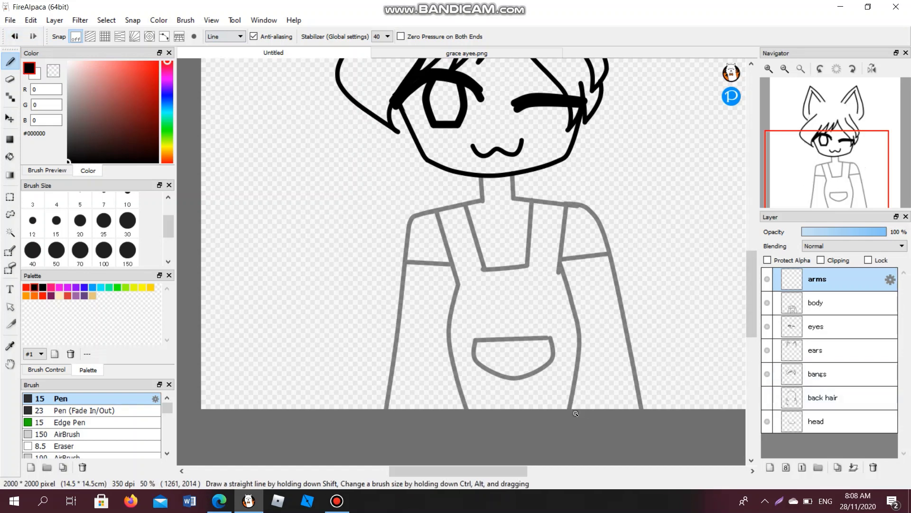
pyautogui.keyDown('shift'); pyautogui.click(601, 271); pyautogui.keyUp('shift')
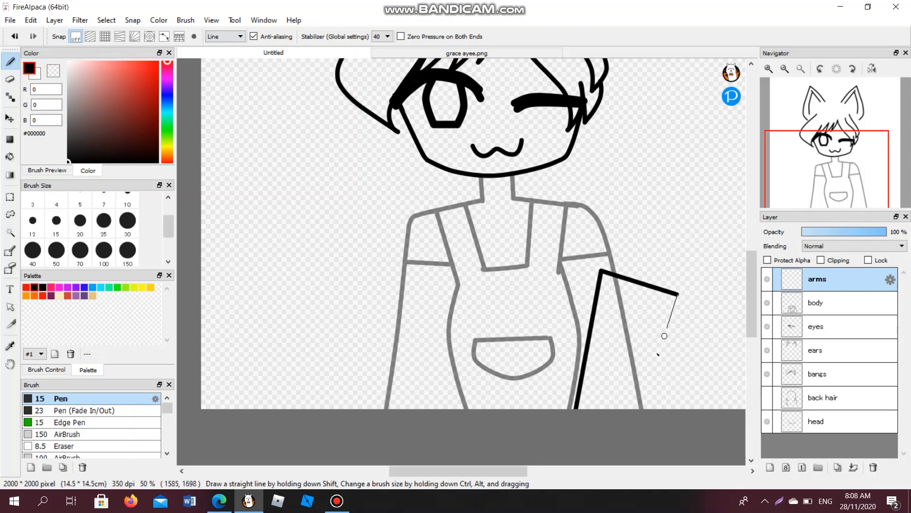
pyautogui.keyDown('shift'); pyautogui.click(639, 416); pyautogui.keyUp('shift')
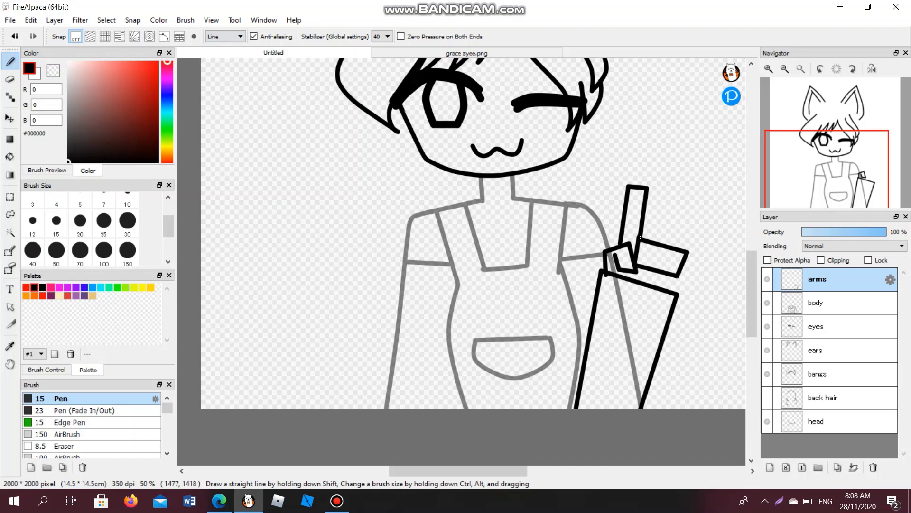
# Step: Try dividing the square-edged folded fingers of the raised hand with straight lines
pyautogui.scroll(3, 667, 268)
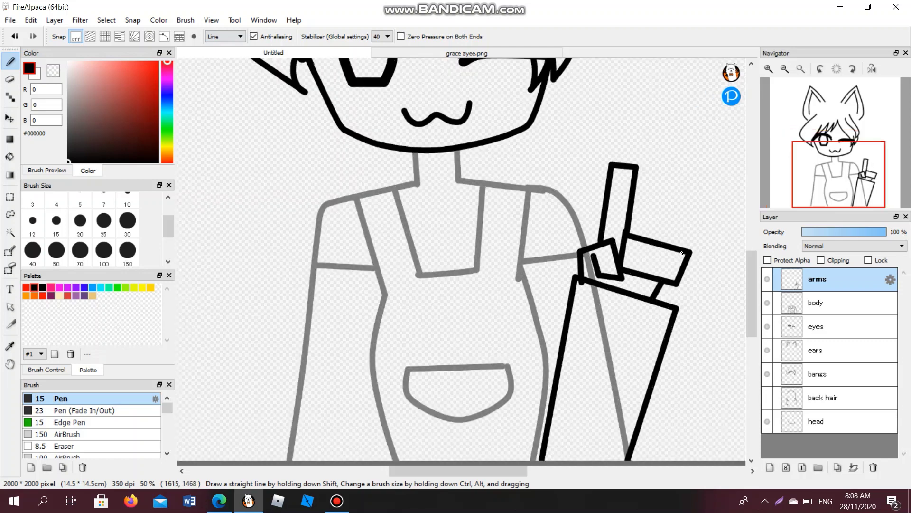
pyautogui.moveTo(572, 235); pyautogui.dragTo(553, 313)
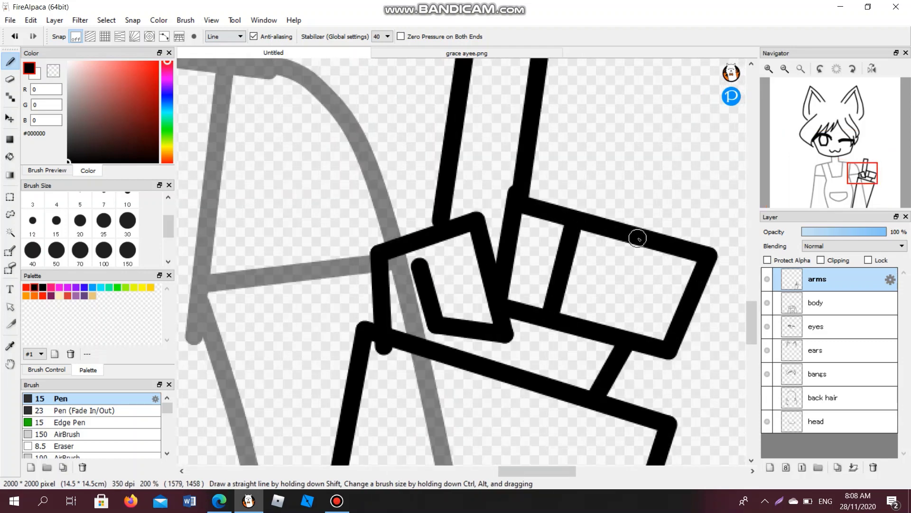
pyautogui.moveTo(614, 313); pyautogui.dragTo(614, 316)
pyautogui.scroll(-3, 523, 210)
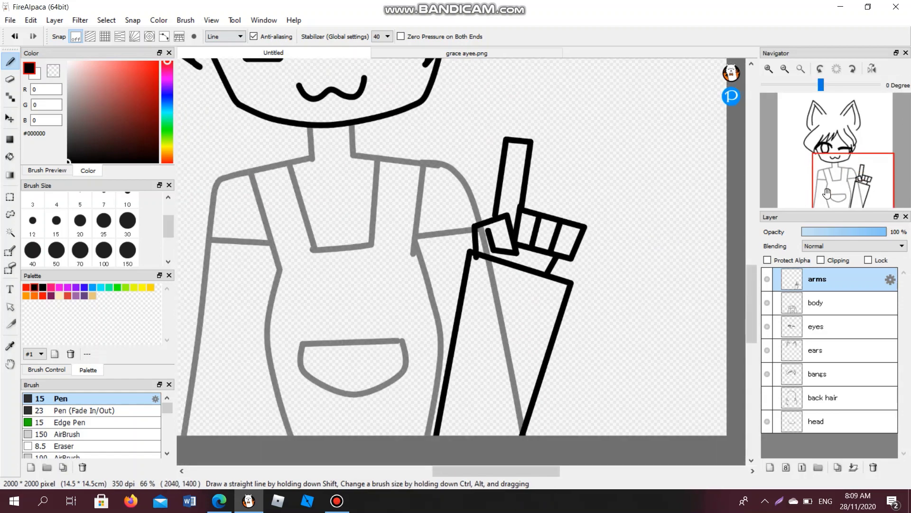
# Step: Undo the square-edged folded fingers and the raised finger's tip and outer edge
pyautogui.click(845, 183)
pyautogui.moveTo(845, 183)
pyautogui.mouseDown()
pyautogui.moveTo(847, 166)
pyautogui.moveTo(848, 176)
pyautogui.mouseUp()
pyautogui.click(16, 42)
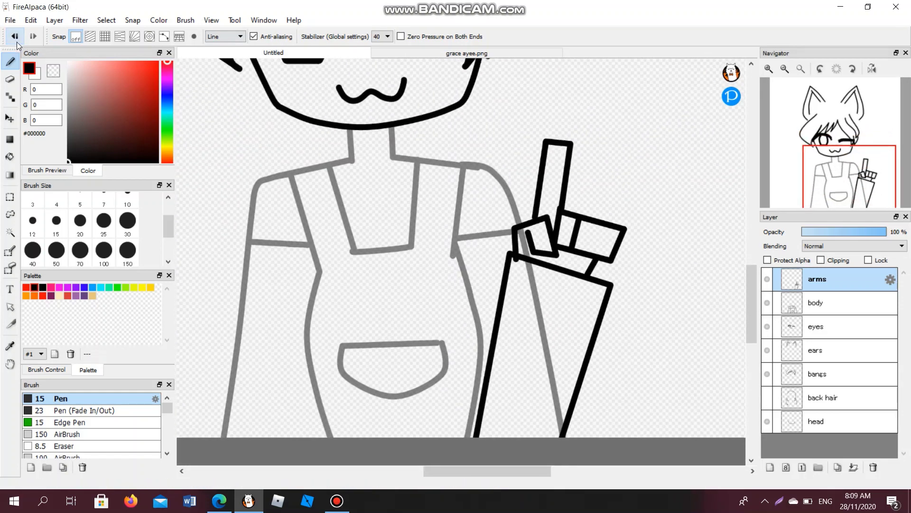
pyautogui.click(17, 42)
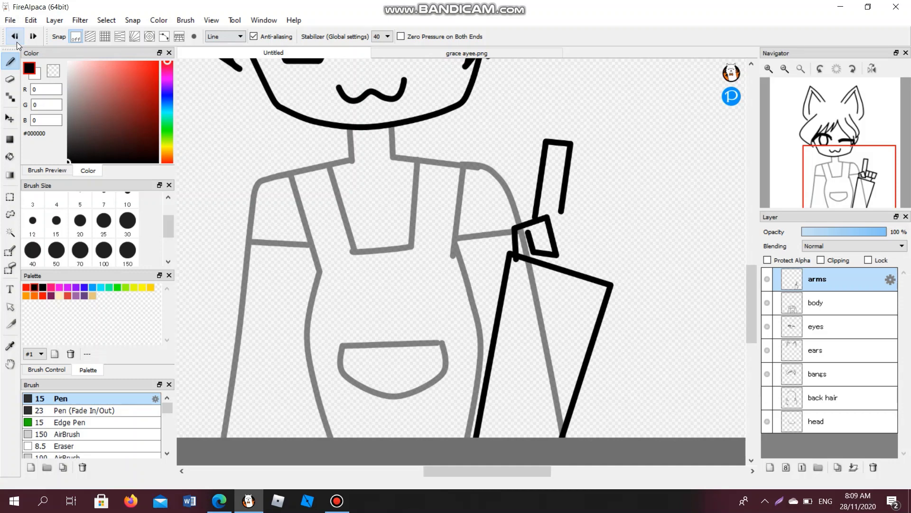
pyautogui.click(16, 42)
pyautogui.click(16, 42)
# Step: Set the Pen to Curve mode and try a rounded tip and outer edge for the raised finger
pyautogui.click(237, 37)
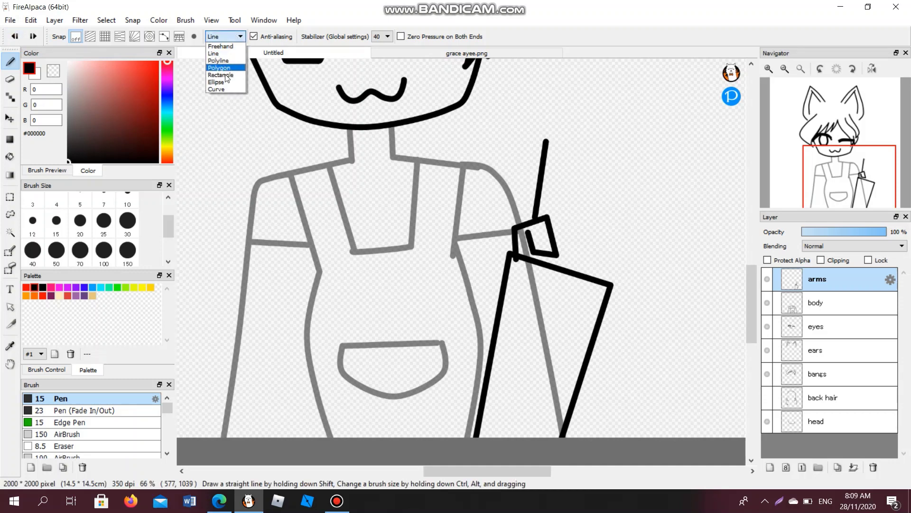
pyautogui.click(218, 90)
pyautogui.click(217, 89)
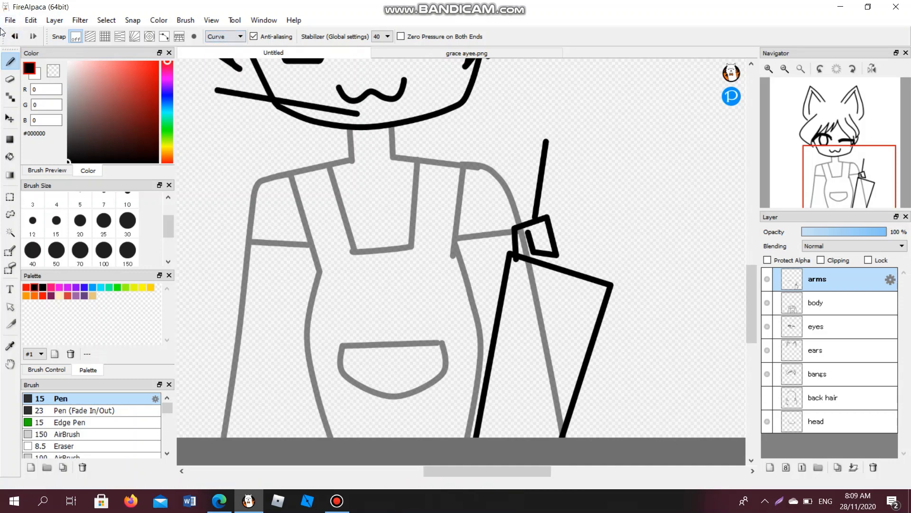
pyautogui.click(15, 36)
pyautogui.scroll(3, 577, 135)
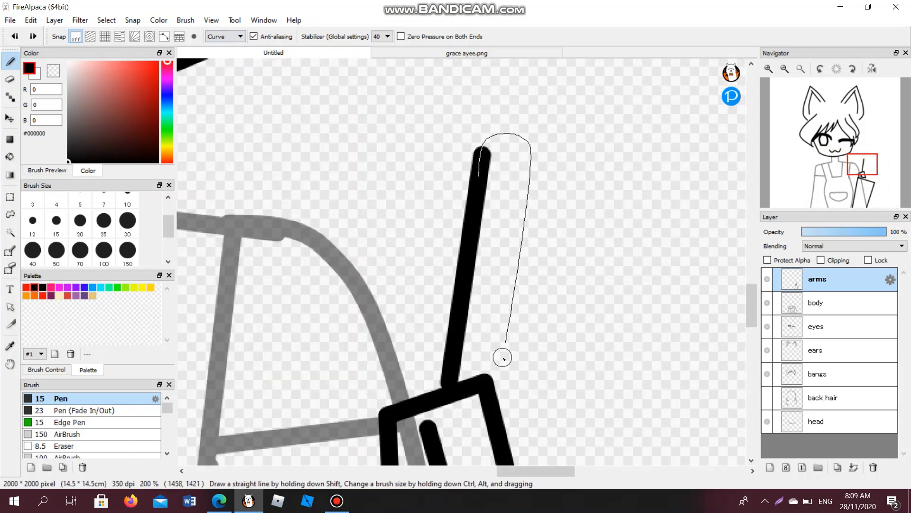
pyautogui.doubleClick(498, 394)
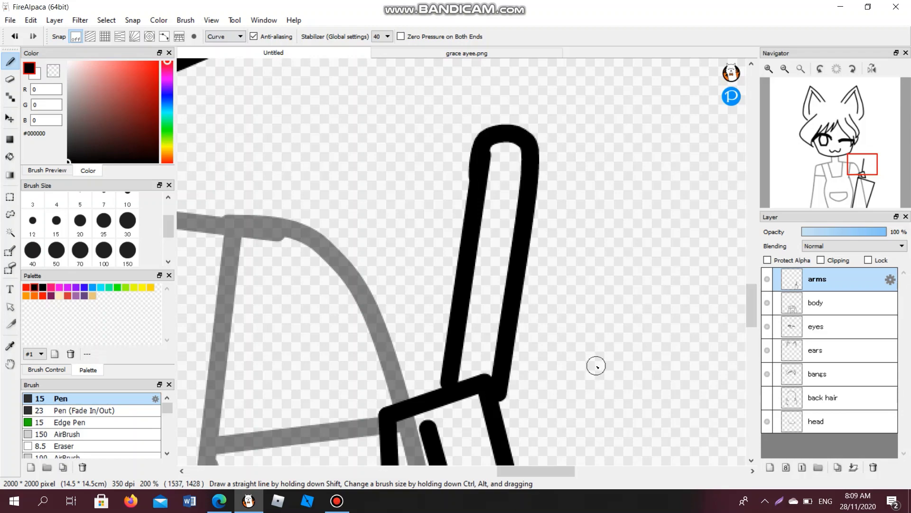
pyautogui.scroll(-3, 596, 366)
pyautogui.click(9, 40)
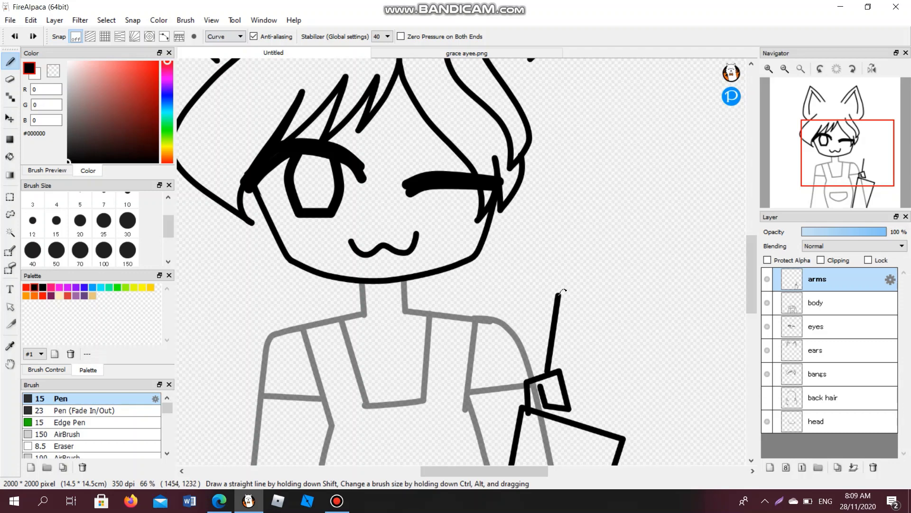
# Step: Draw a rounded raised finger and a rounded block of folded fingers with dividing lines, joined to the sleeve by a short line
pyautogui.doubleClick(574, 389)
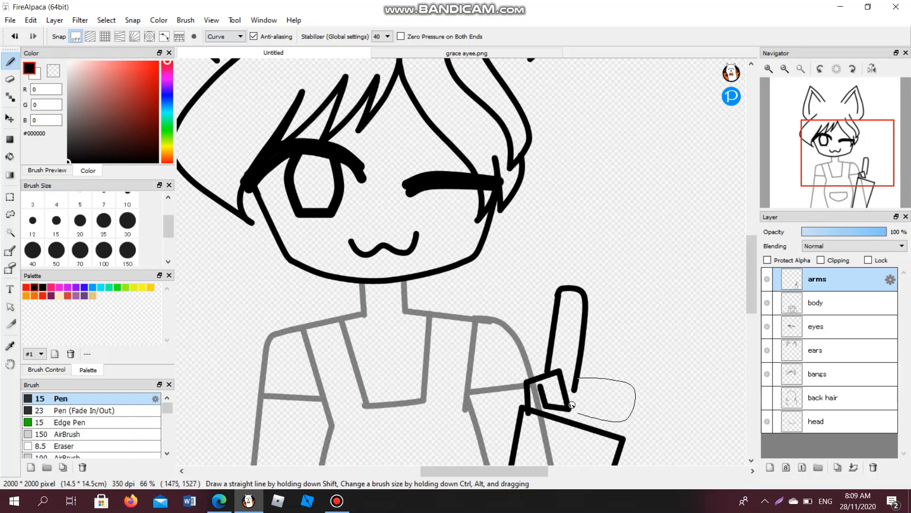
pyautogui.doubleClick(580, 374)
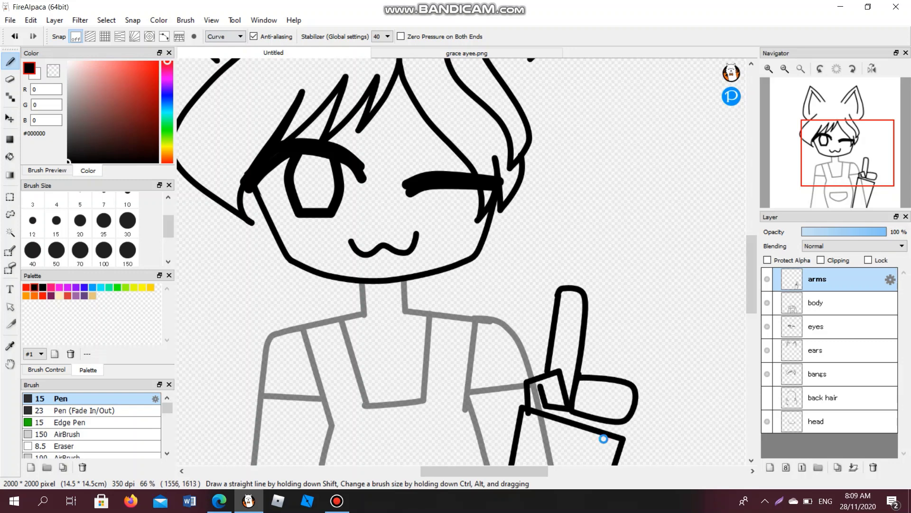
pyautogui.scroll(4, 604, 438)
pyautogui.doubleClick(612, 419)
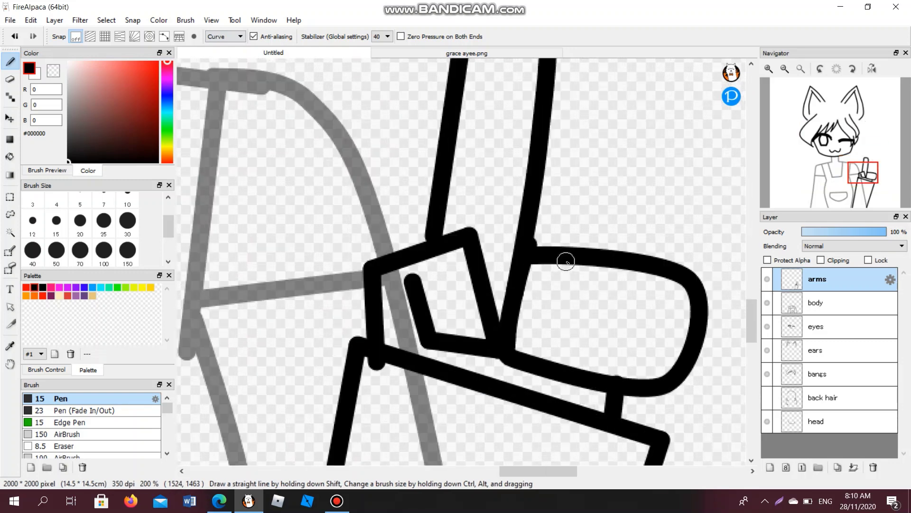
pyautogui.doubleClick(562, 365)
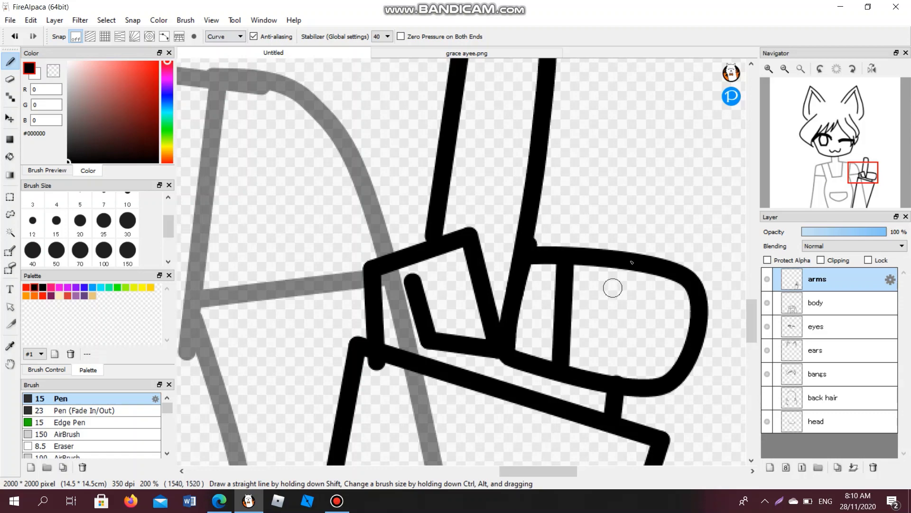
pyautogui.doubleClick(619, 383)
pyautogui.scroll(2, 482, 228)
pyautogui.scroll(-6, 483, 228)
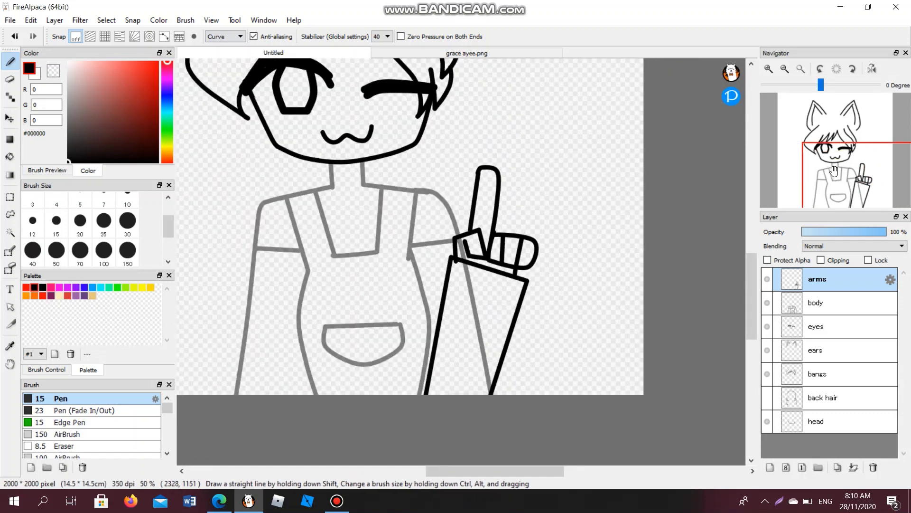
# Step: Undo the entire hand above the sleeve, keeping only the sleeve outline
pyautogui.click(12, 37)
pyautogui.click(13, 37)
pyautogui.click(13, 37)
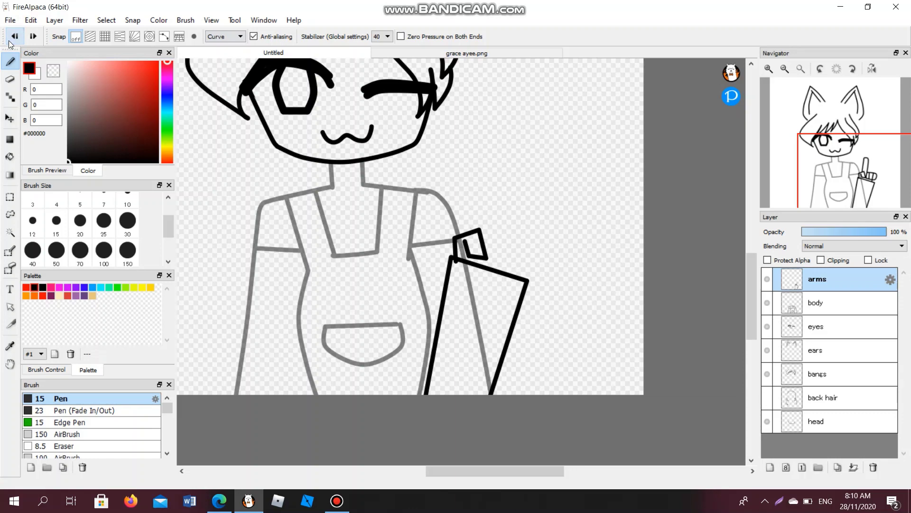
pyautogui.click(13, 37)
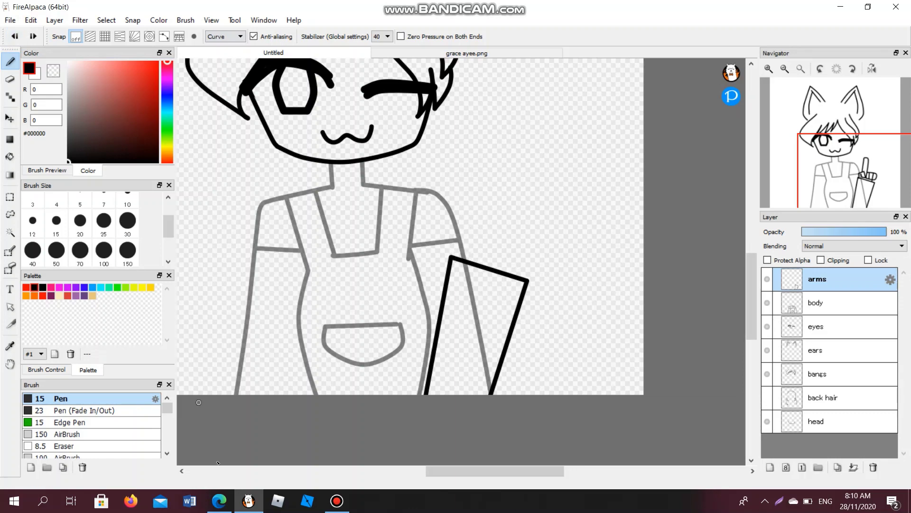
pyautogui.click(336, 500)
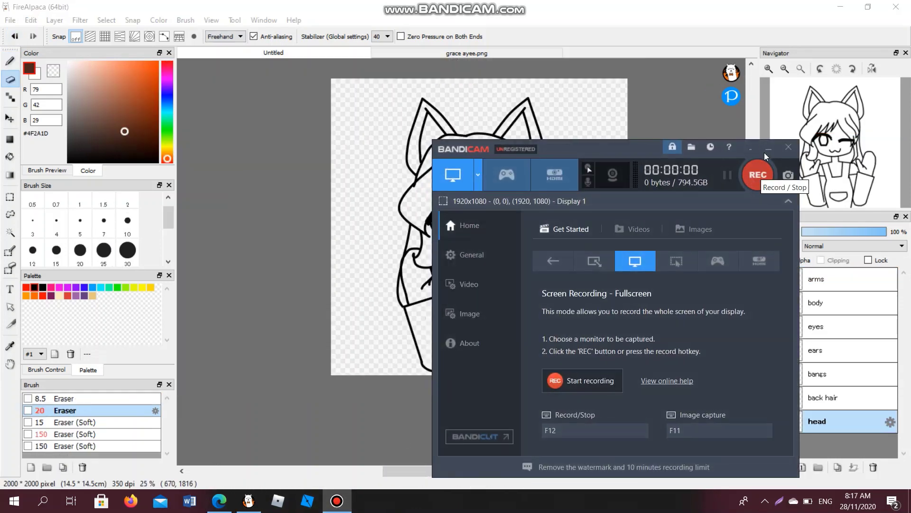
pyautogui.click(768, 148)
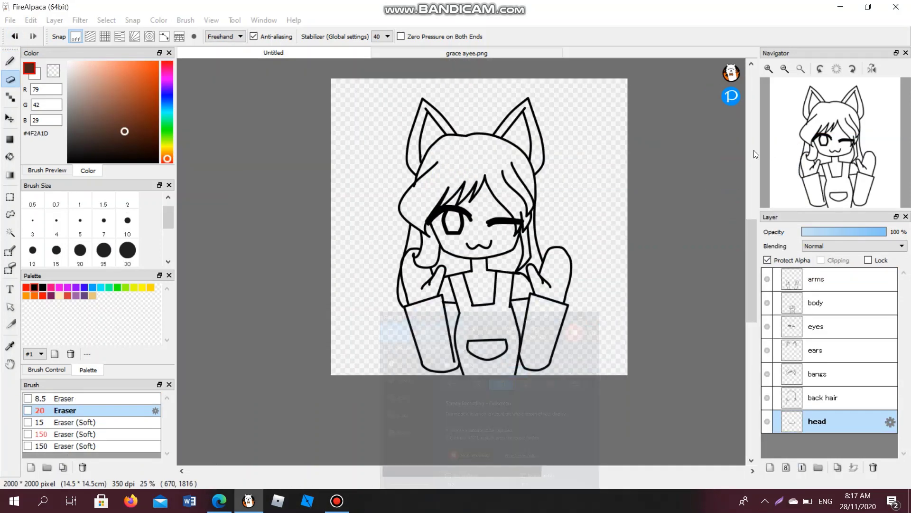
pyautogui.moveTo(171, 219); pyautogui.dragTo(171, 249)
pyautogui.click(112, 217)
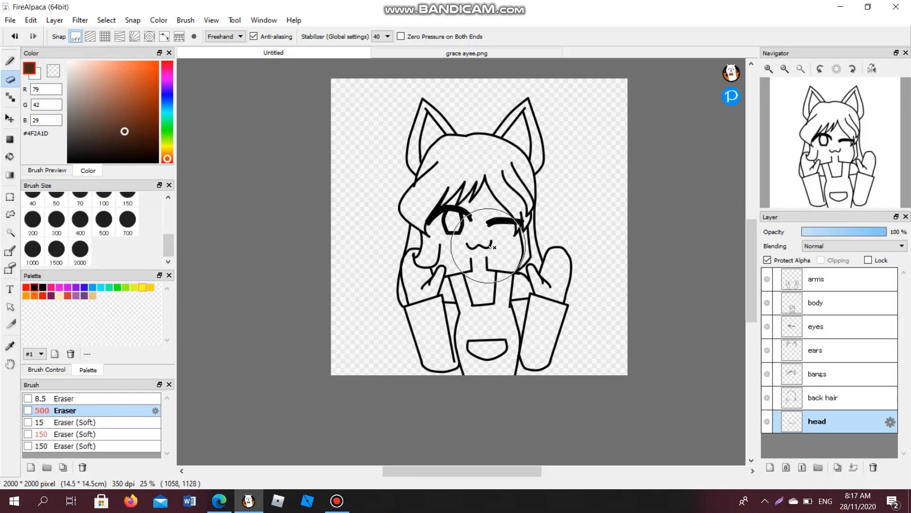
pyautogui.scroll(5, 494, 228)
pyautogui.click(14, 37)
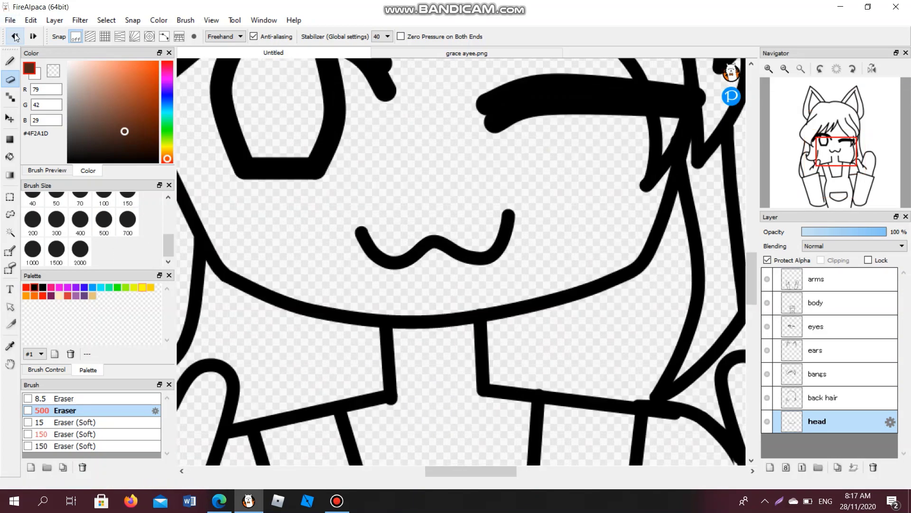
# Step: Recolour the face outline on the head layer dark brown (#4F2A1D) with the Pen at size 400
pyautogui.click(9, 61)
pyautogui.click(81, 219)
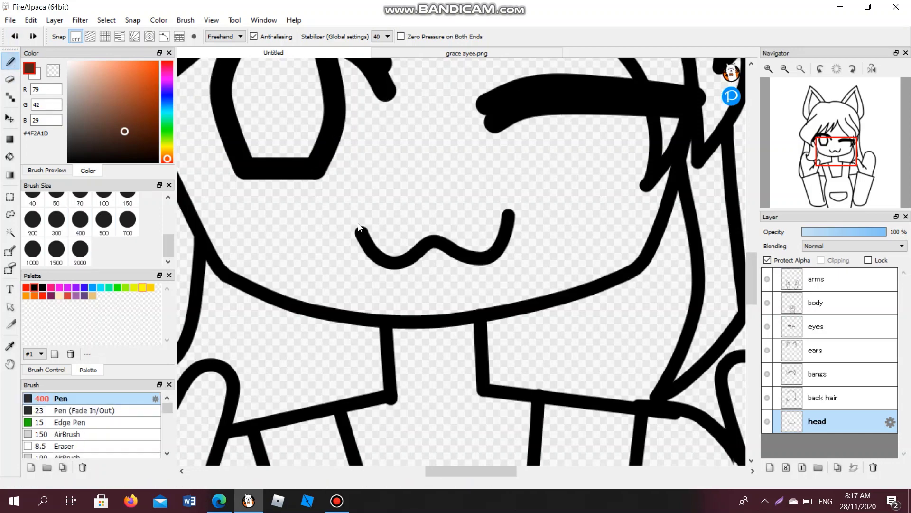
pyautogui.scroll(-4, 360, 228)
pyautogui.click(841, 166)
pyautogui.moveTo(515, 170)
pyautogui.mouseDown()
pyautogui.moveTo(496, 209)
pyautogui.moveTo(366, 221)
pyautogui.moveTo(332, 167)
pyautogui.mouseUp()
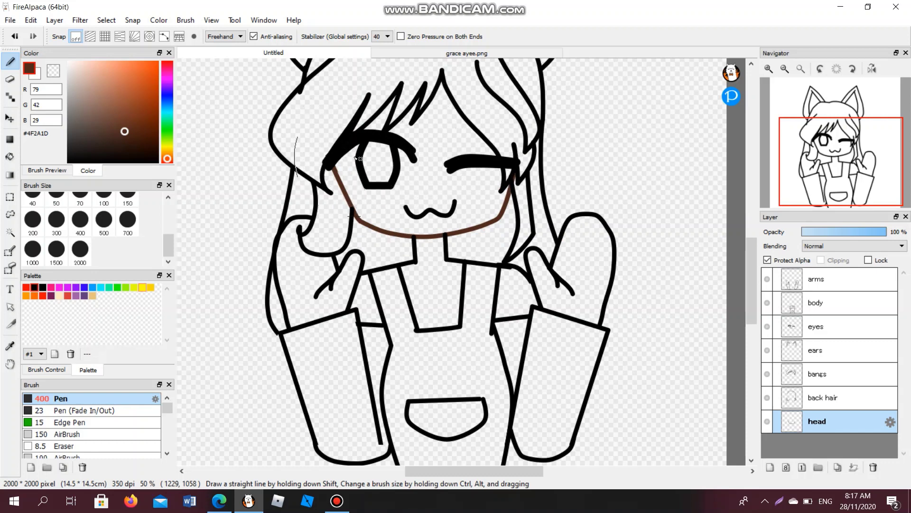
# Step: Recolour the hand outline on the closed-eye side dark brown on the arms layer, using Pen size 40 near the sleeve edge
pyautogui.click(817, 279)
pyautogui.moveTo(651, 223)
pyautogui.mouseDown()
pyautogui.moveTo(614, 226)
pyautogui.moveTo(557, 230)
pyautogui.moveTo(564, 247)
pyautogui.moveTo(609, 251)
pyautogui.moveTo(597, 262)
pyautogui.mouseUp()
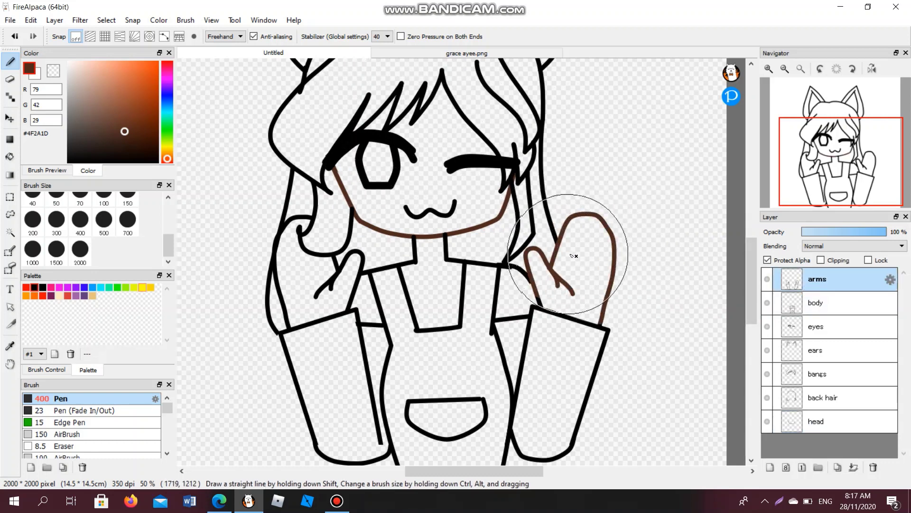
pyautogui.scroll(3, 570, 256)
pyautogui.scroll(2, 539, 289)
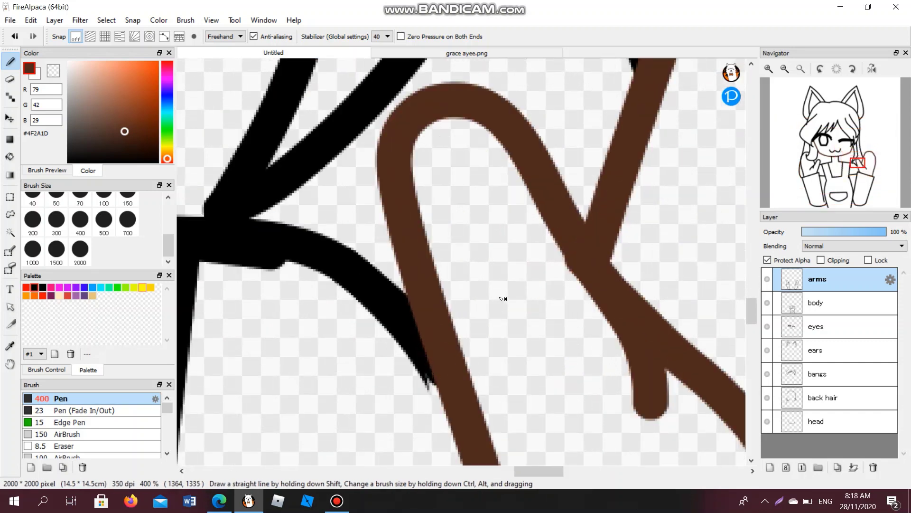
pyautogui.scroll(1, 681, 201)
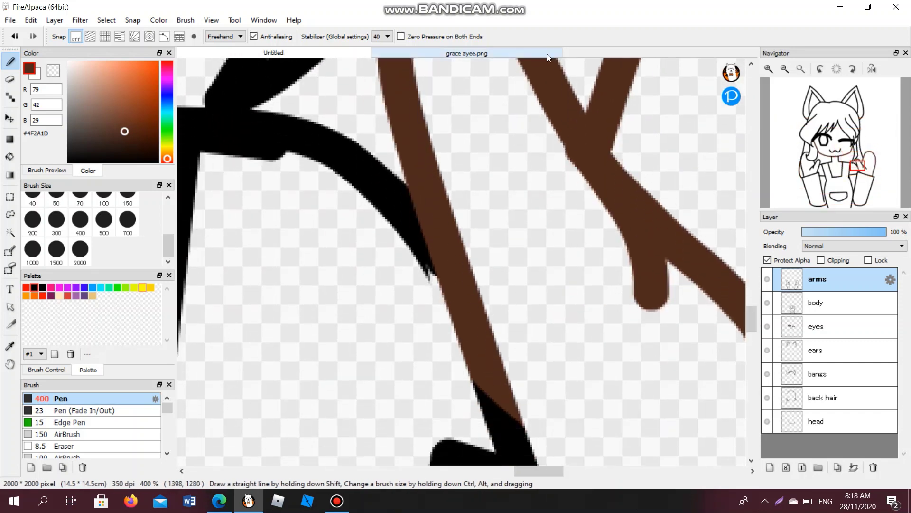
pyautogui.click(32, 195)
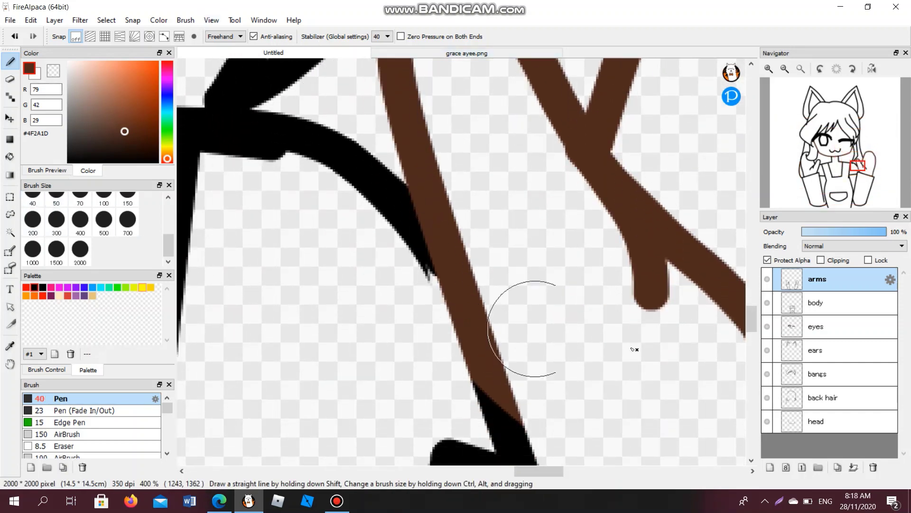
pyautogui.moveTo(750, 324); pyautogui.dragTo(750, 331)
pyautogui.moveTo(482, 277); pyautogui.dragTo(573, 305)
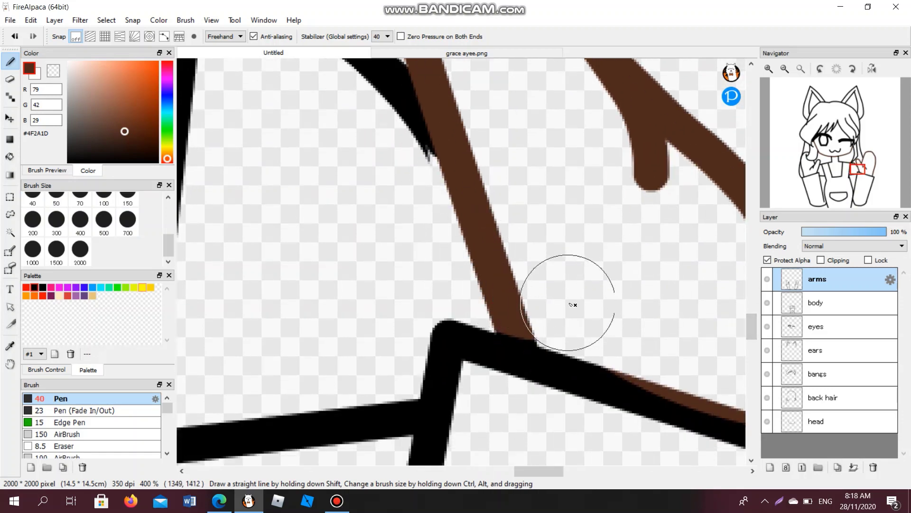
# Step: Recolour the other hand's outline and finger lines dark brown down to the sleeve edge with the size 40 Pen
pyautogui.moveTo(525, 468)
pyautogui.mouseDown()
pyautogui.moveTo(565, 470)
pyautogui.moveTo(562, 479)
pyautogui.mouseUp()
pyautogui.scroll(-5, 340, 266)
pyautogui.click(898, 170)
pyautogui.moveTo(898, 170); pyautogui.dragTo(834, 160)
pyautogui.scroll(3, 303, 284)
pyautogui.moveTo(404, 439)
pyautogui.mouseDown()
pyautogui.moveTo(375, 294)
pyautogui.moveTo(389, 136)
pyautogui.moveTo(379, 154)
pyautogui.moveTo(431, 118)
pyautogui.moveTo(470, 113)
pyautogui.moveTo(550, 246)
pyautogui.moveTo(558, 288)
pyautogui.moveTo(515, 332)
pyautogui.moveTo(578, 250)
pyautogui.moveTo(622, 219)
pyautogui.moveTo(633, 260)
pyautogui.moveTo(588, 354)
pyautogui.moveTo(553, 395)
pyautogui.moveTo(579, 384)
pyautogui.mouseUp()
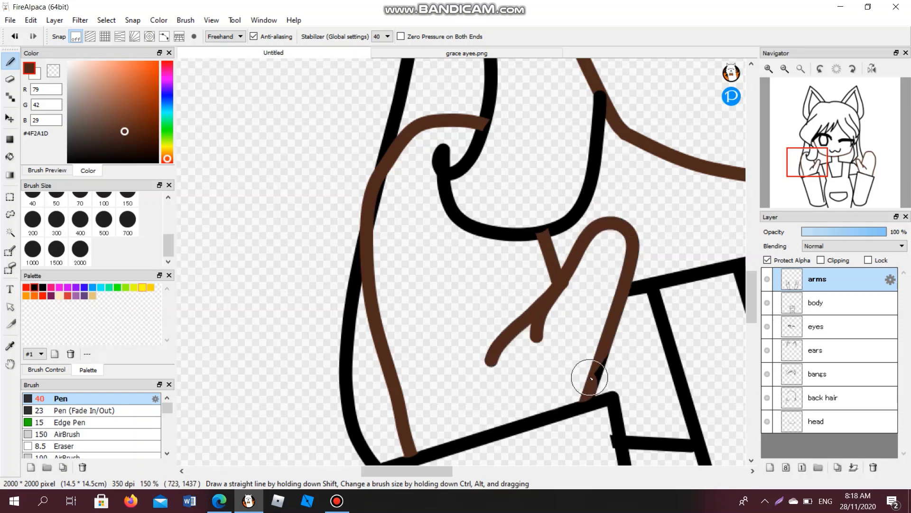
# Step: Erase the ends of the hand lines that overlap the curled hair lock, using the size 40 Eraser
pyautogui.click(9, 79)
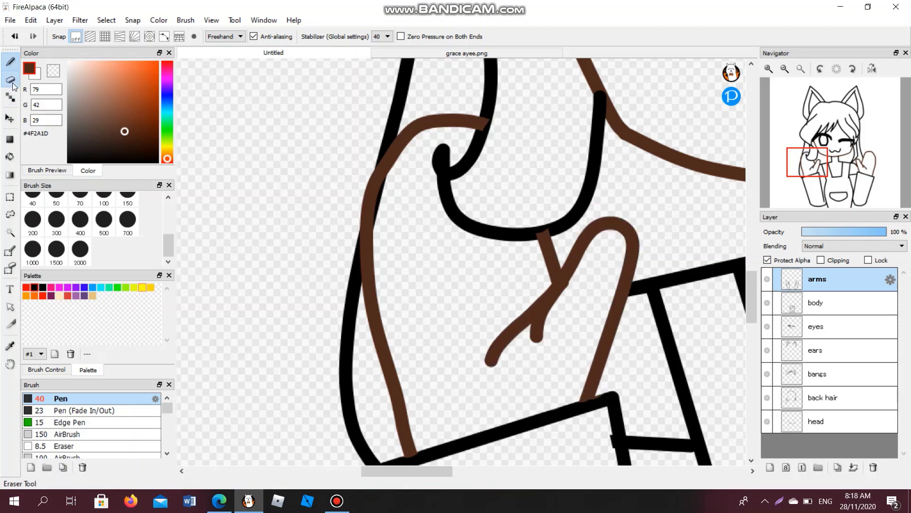
pyautogui.scroll(3, 516, 151)
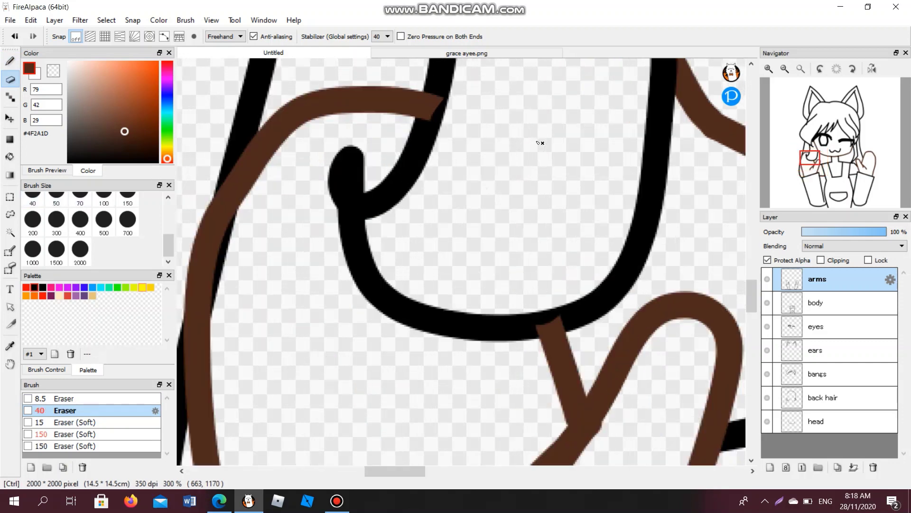
pyautogui.moveTo(429, 104); pyautogui.dragTo(444, 140)
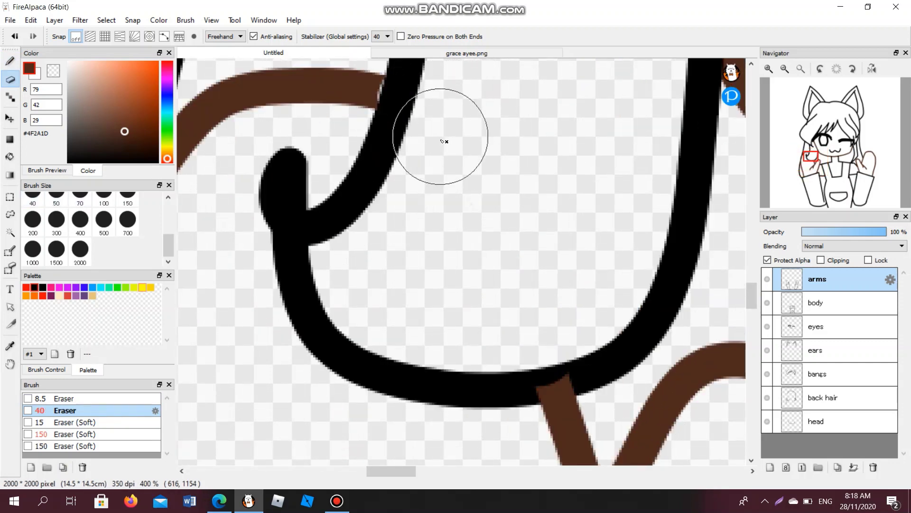
pyautogui.moveTo(545, 342); pyautogui.dragTo(549, 356)
pyautogui.scroll(-4, 447, 282)
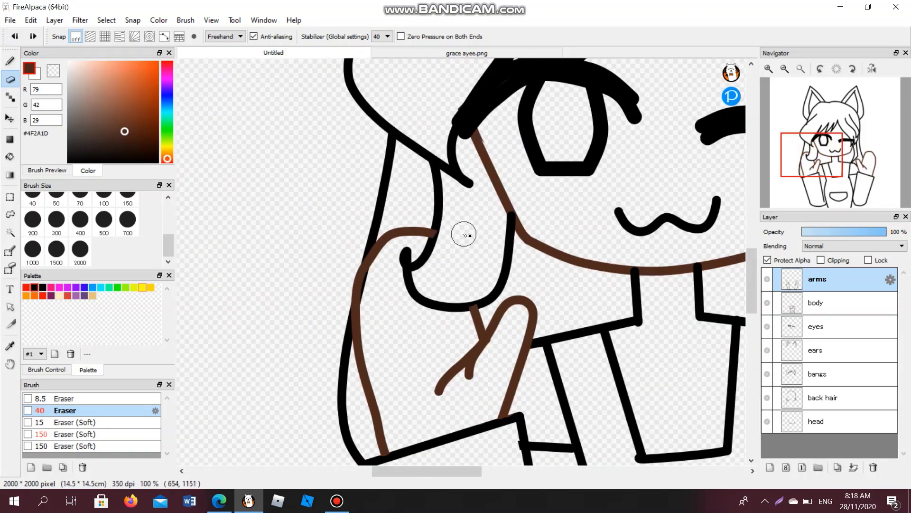
pyautogui.scroll(3, 464, 235)
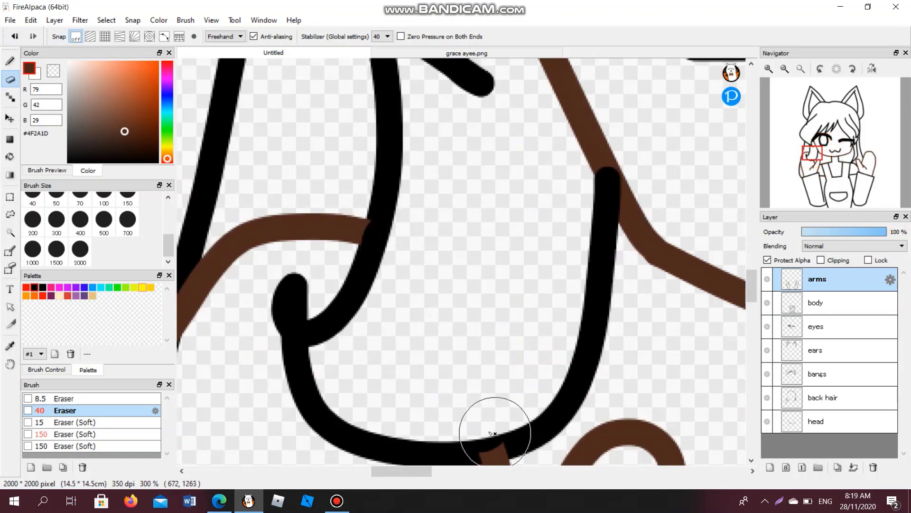
pyautogui.scroll(3, 564, 352)
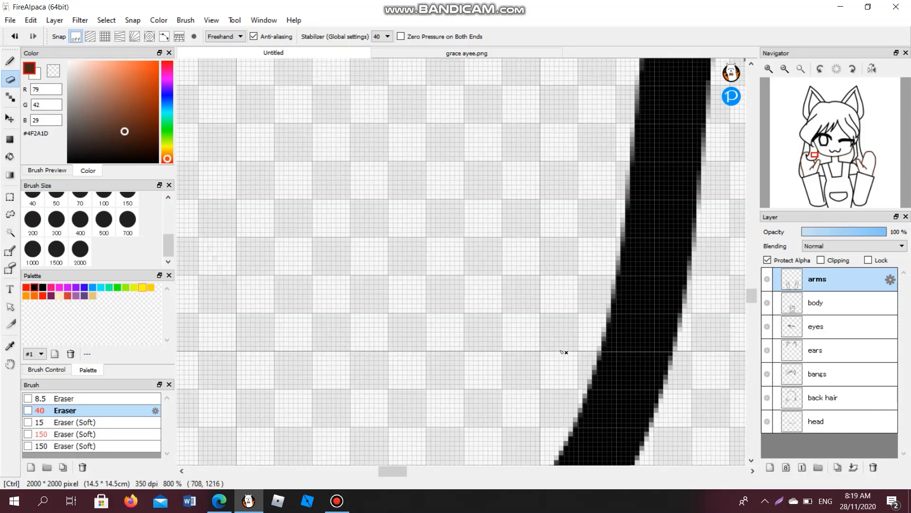
pyautogui.scroll(-5, 563, 352)
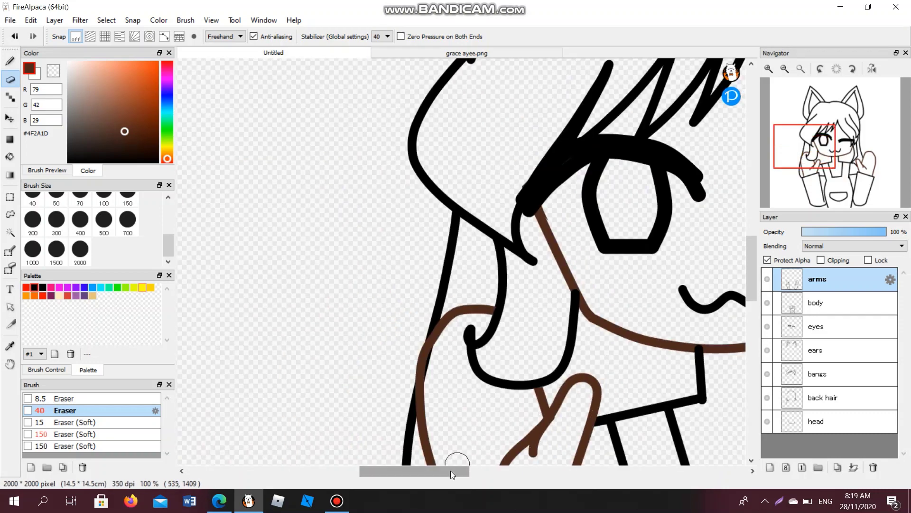
# Step: Erase the tops of both neck lines on the body layer where they overlap the chin outline
pyautogui.moveTo(451, 470); pyautogui.dragTo(533, 460)
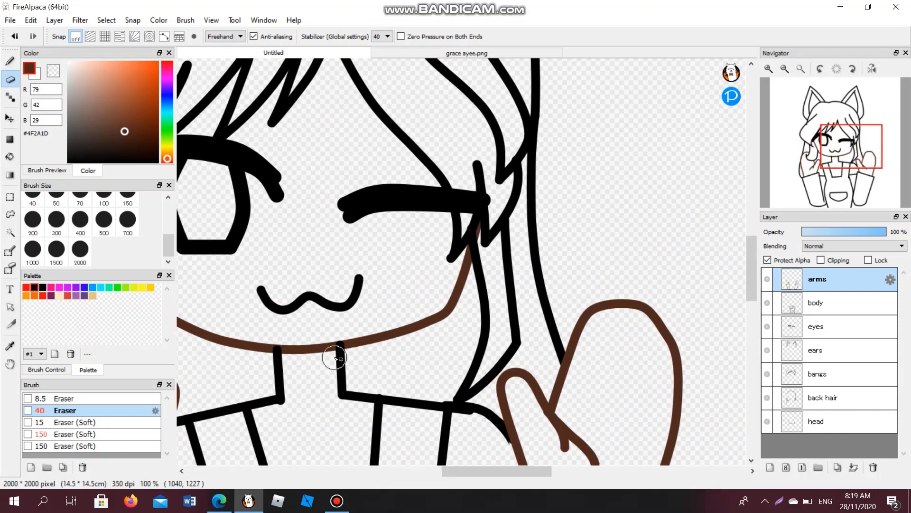
pyautogui.scroll(2, 244, 338)
pyautogui.click(788, 302)
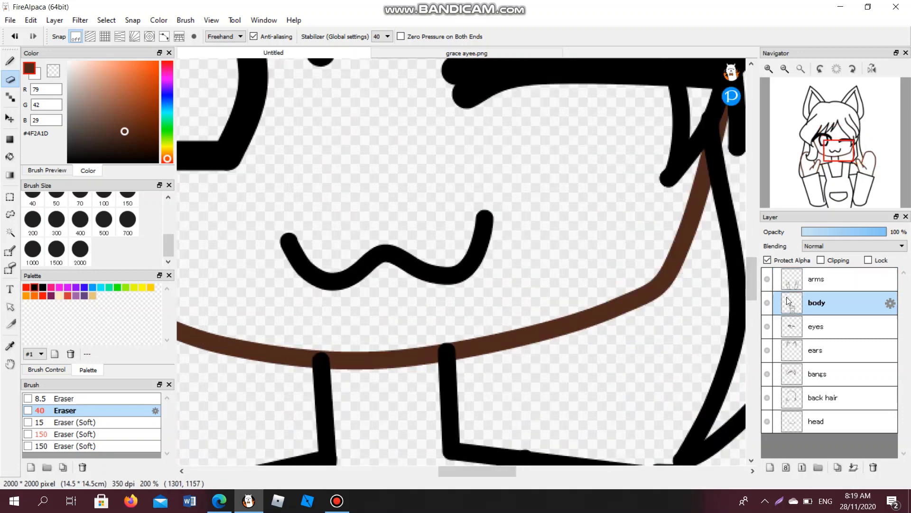
pyautogui.click(446, 336)
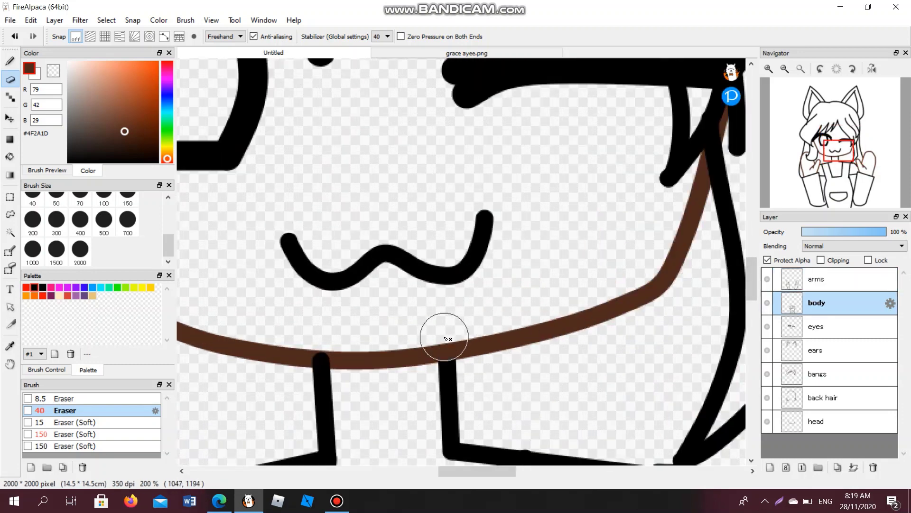
pyautogui.click(321, 345)
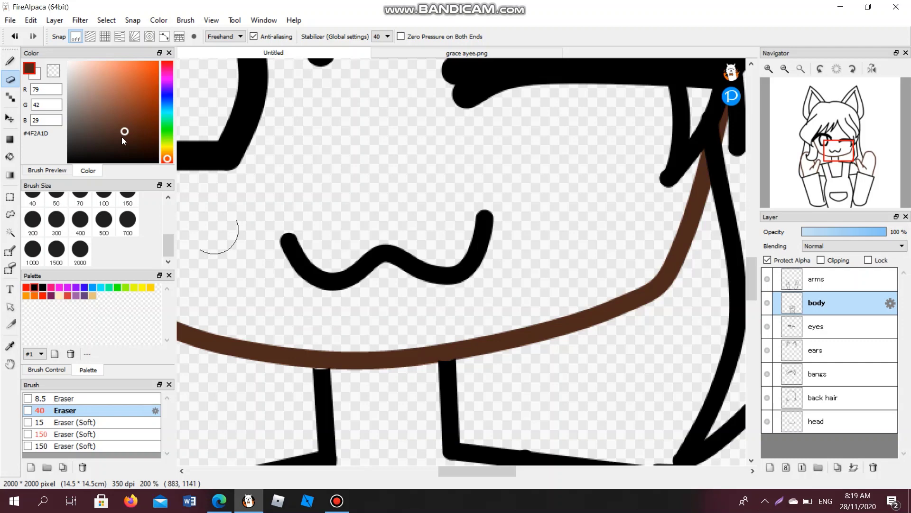
pyautogui.click(15, 36)
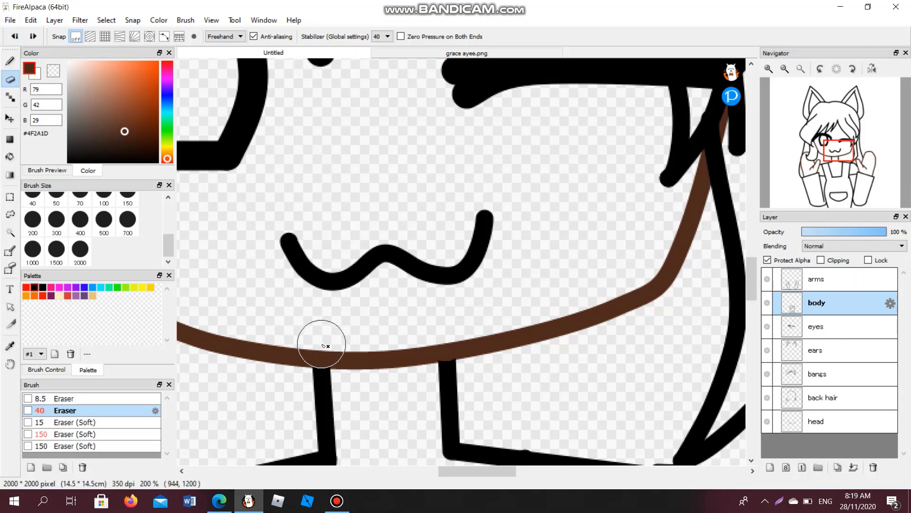
# Step: Move the body layer beneath the head layer and the arms layer between bangs and back hair
pyautogui.moveTo(812, 307); pyautogui.dragTo(814, 425)
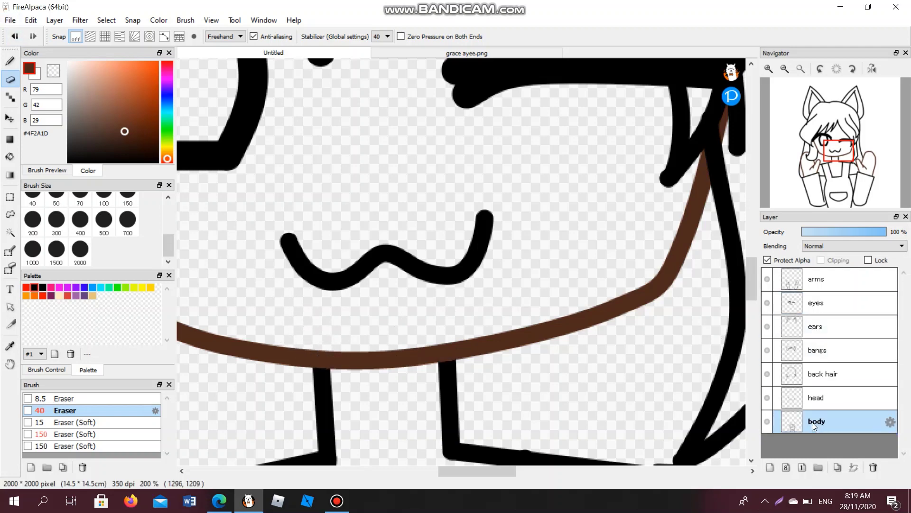
pyautogui.moveTo(819, 283); pyautogui.dragTo(813, 353)
pyautogui.moveTo(837, 157); pyautogui.dragTo(814, 159)
pyautogui.scroll(-3, 388, 249)
pyautogui.scroll(-1, 390, 248)
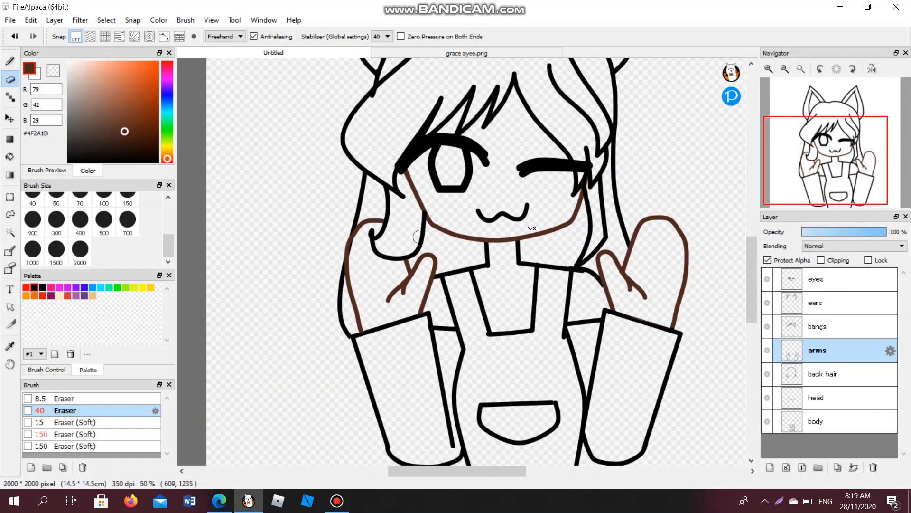
# Step: Sample dark purple #2E0A76 from the reference's closed eye and recolour the eyes and mouth on the eyes layer with the Pen
pyautogui.click(447, 53)
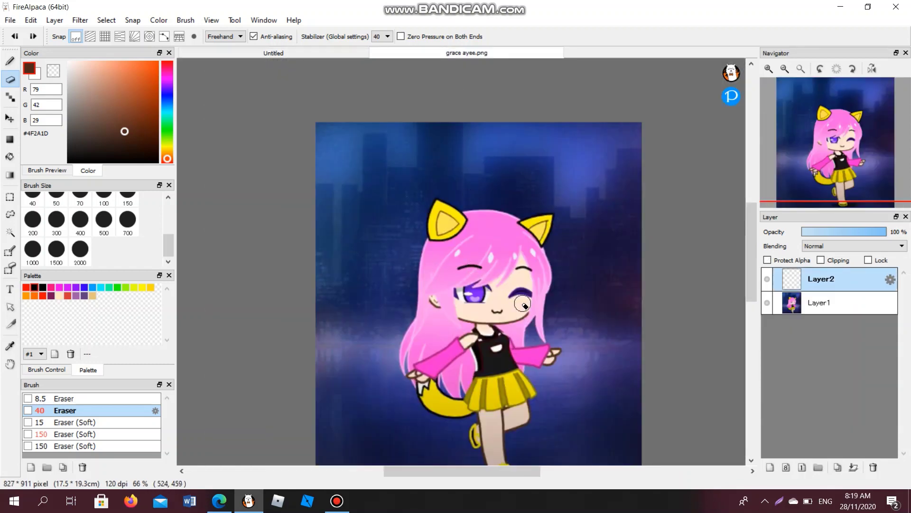
pyautogui.scroll(6, 523, 304)
pyautogui.keyDown('alt'); pyautogui.click(541, 204); pyautogui.keyUp('alt')
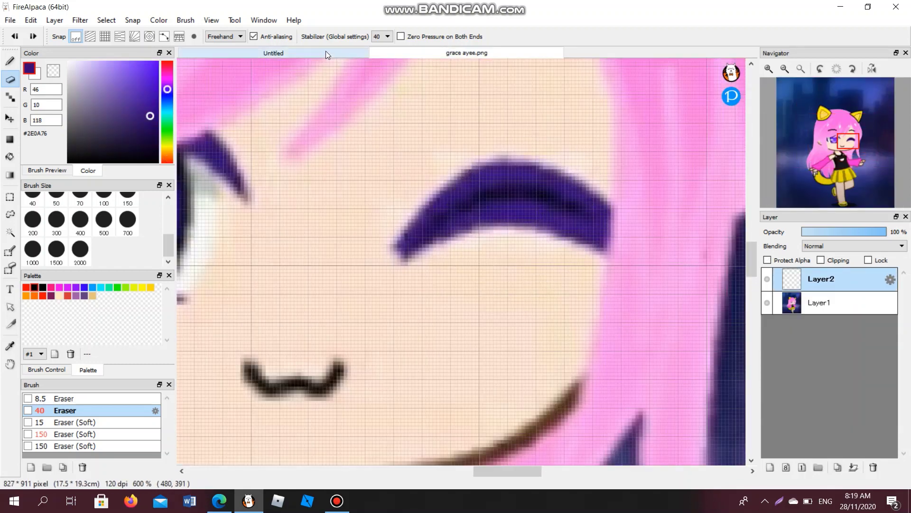
pyautogui.click(325, 53)
pyautogui.press('b')
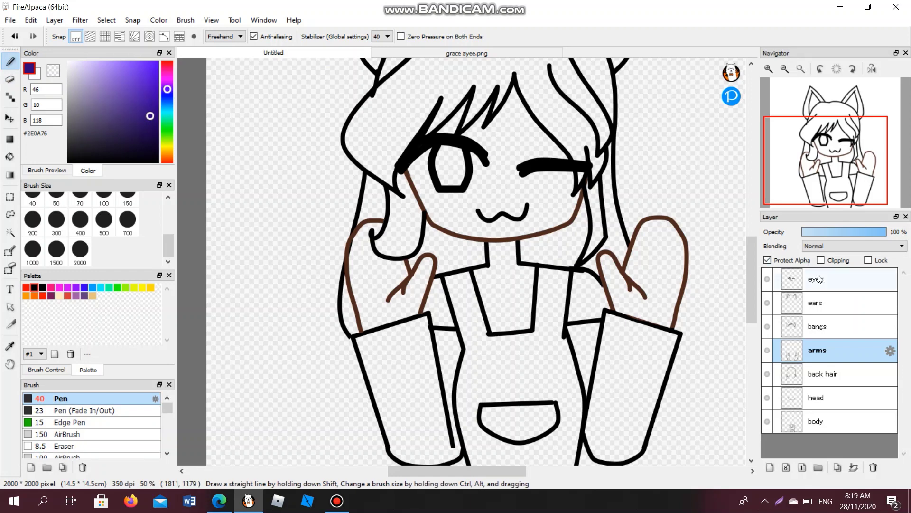
pyautogui.click(818, 278)
pyautogui.click(588, 167)
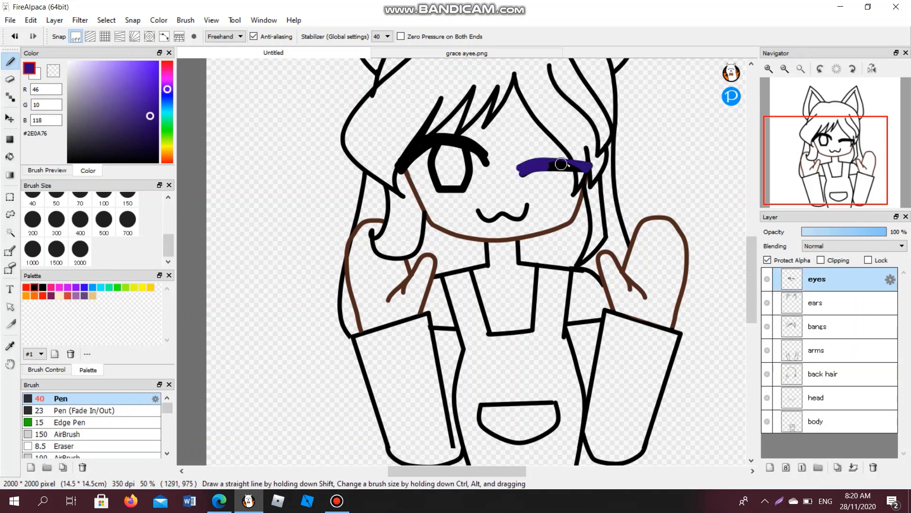
pyautogui.moveTo(487, 153)
pyautogui.mouseDown()
pyautogui.moveTo(435, 139)
pyautogui.moveTo(386, 172)
pyautogui.mouseUp()
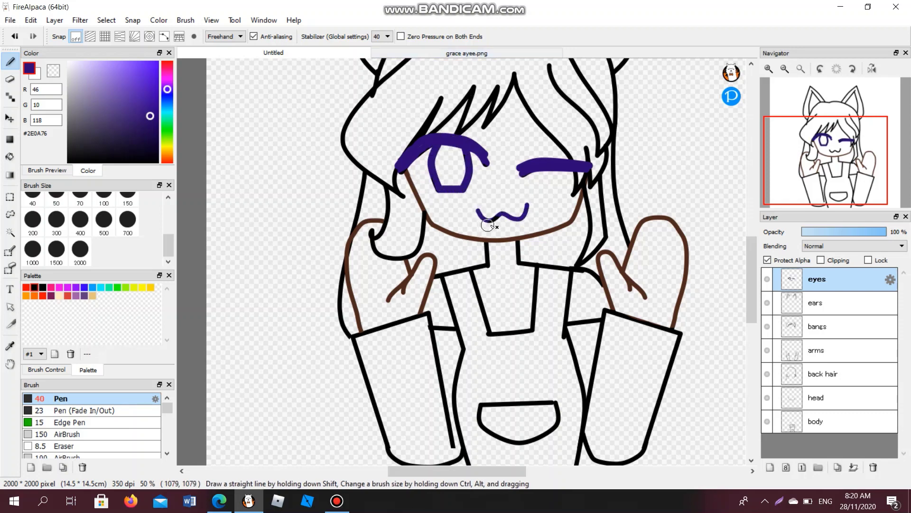
# Step: Sample pink #FF9AED from the reference's hair and recolour the bangs layer's lines with the Pen at size 300
pyautogui.click(470, 53)
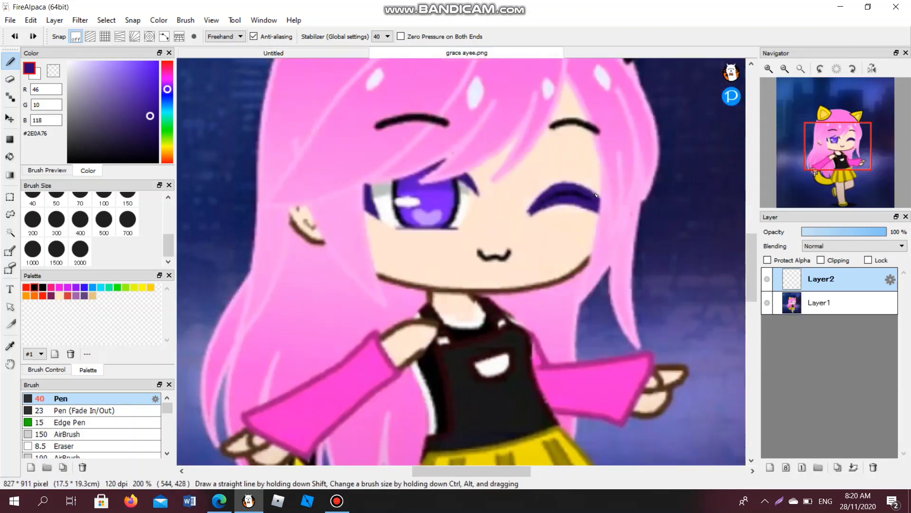
pyautogui.scroll(3, 386, 179)
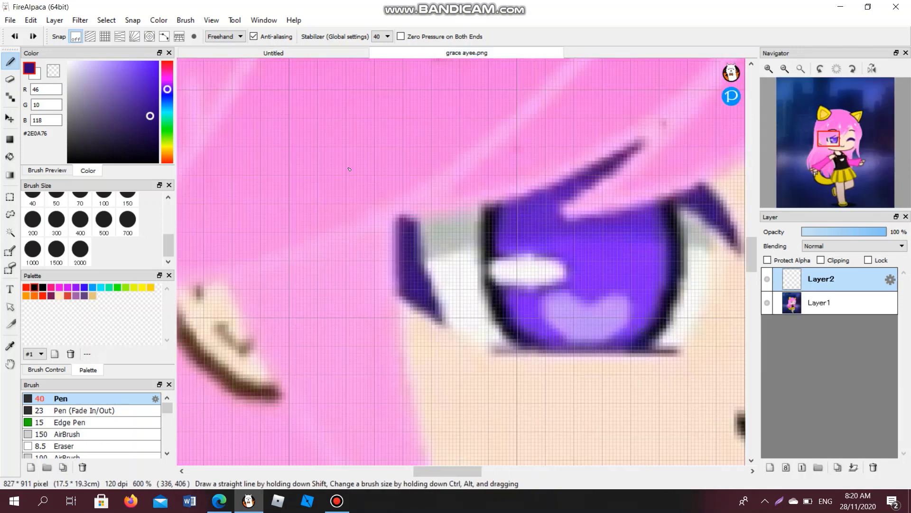
pyautogui.keyDown('alt'); pyautogui.click(365, 221); pyautogui.keyUp('alt')
pyautogui.click(273, 53)
pyautogui.click(868, 168)
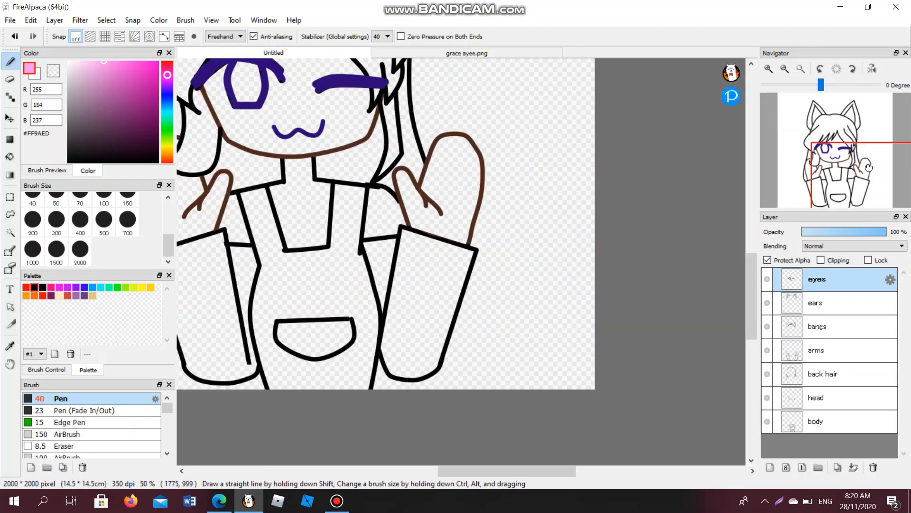
pyautogui.moveTo(869, 168); pyautogui.dragTo(846, 128)
pyautogui.click(817, 326)
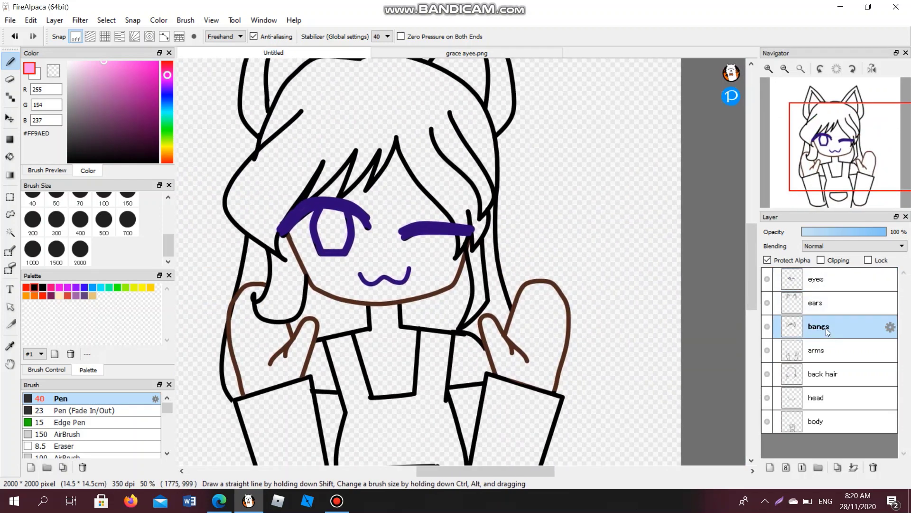
pyautogui.click(53, 226)
pyautogui.scroll(-3, 264, 224)
pyautogui.moveTo(248, 218); pyautogui.dragTo(287, 164)
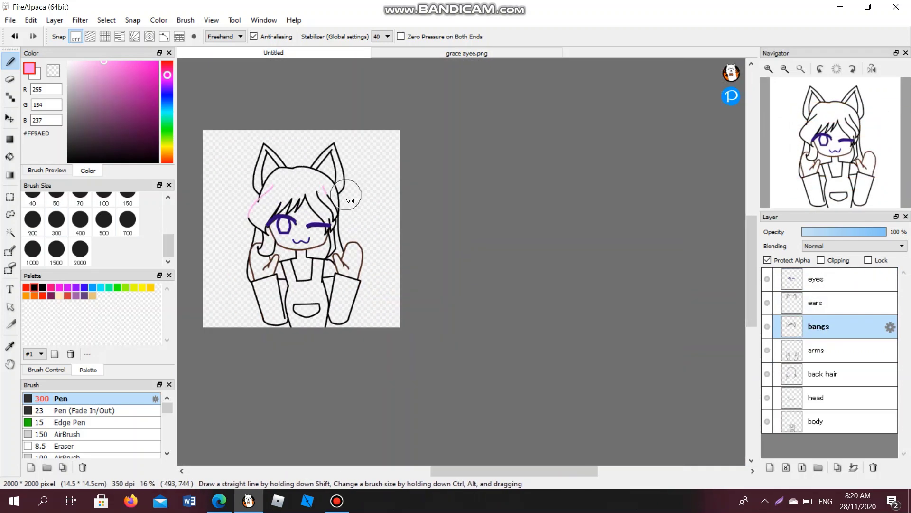
pyautogui.moveTo(346, 195)
pyautogui.mouseDown()
pyautogui.moveTo(331, 221)
pyautogui.moveTo(320, 203)
pyautogui.moveTo(242, 222)
pyautogui.moveTo(264, 230)
pyautogui.mouseUp()
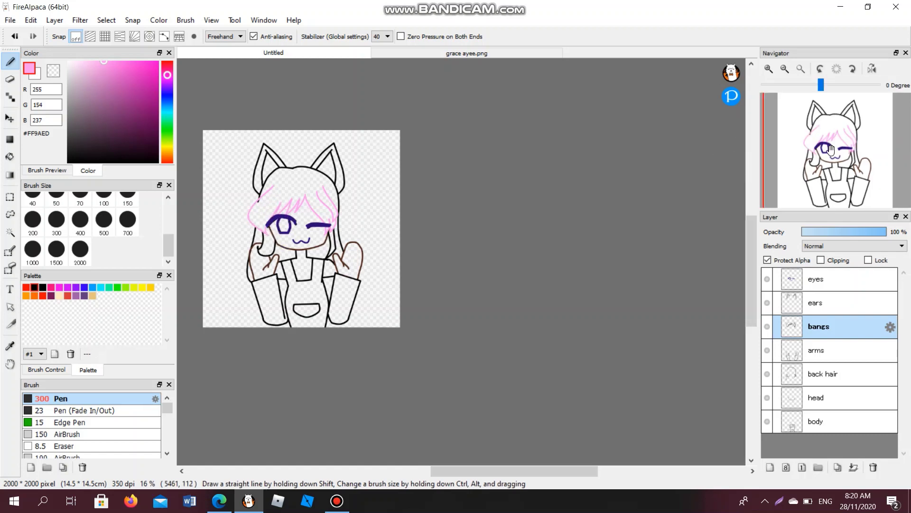
# Step: Recolour the back hair layer's lines pink #FF9AED with the Pen at size 300
pyautogui.click(831, 150)
pyautogui.click(826, 350)
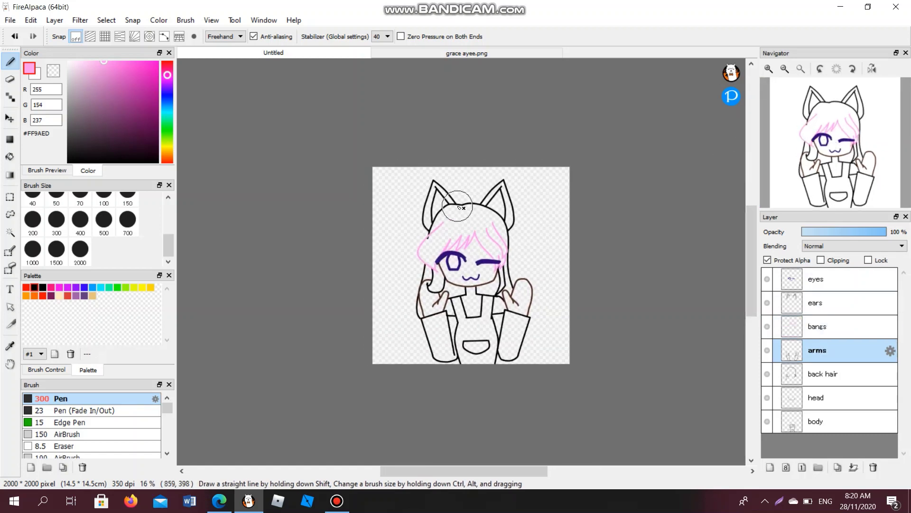
pyautogui.click(798, 375)
pyautogui.moveTo(463, 207)
pyautogui.mouseDown()
pyautogui.moveTo(514, 225)
pyautogui.moveTo(499, 320)
pyautogui.moveTo(420, 263)
pyautogui.moveTo(440, 249)
pyautogui.mouseUp()
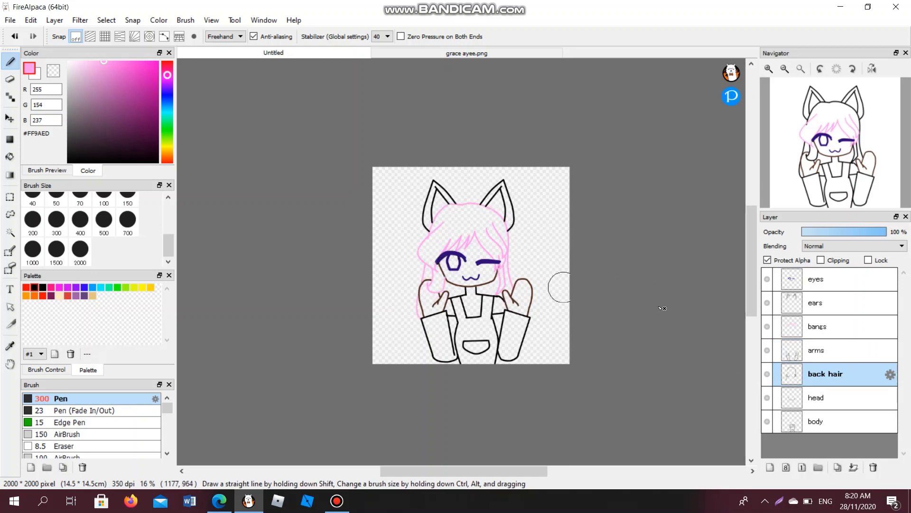
# Step: Try moving the arms layer beneath the back hair layer and check where the hair lines cross both hands
pyautogui.click(800, 347)
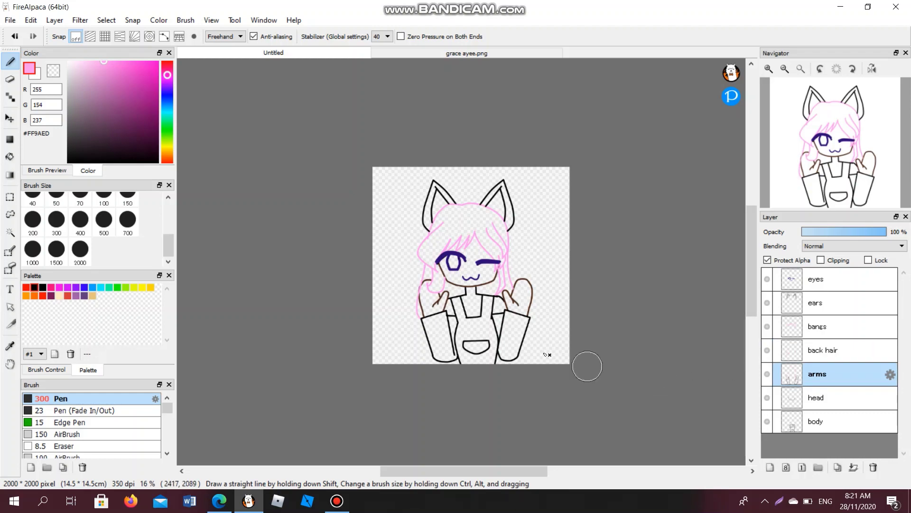
pyautogui.scroll(4, 427, 269)
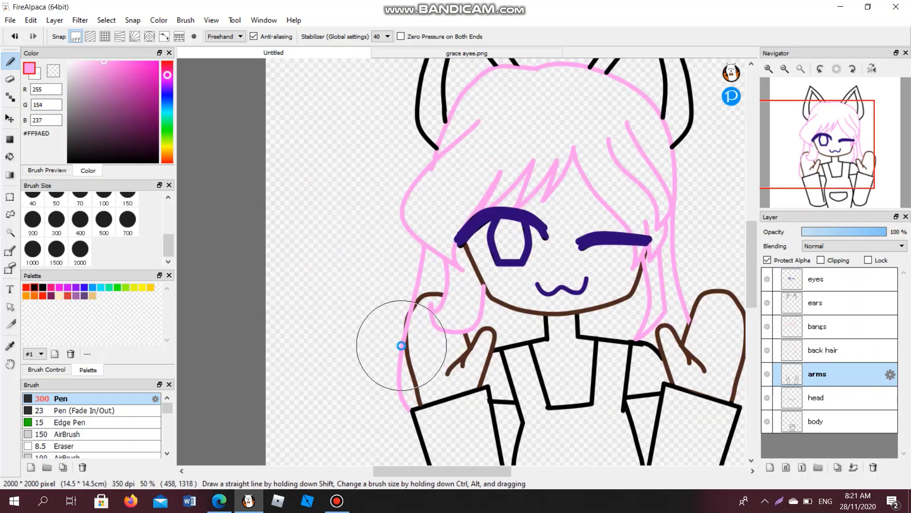
pyautogui.scroll(2, 401, 346)
pyautogui.press('e')
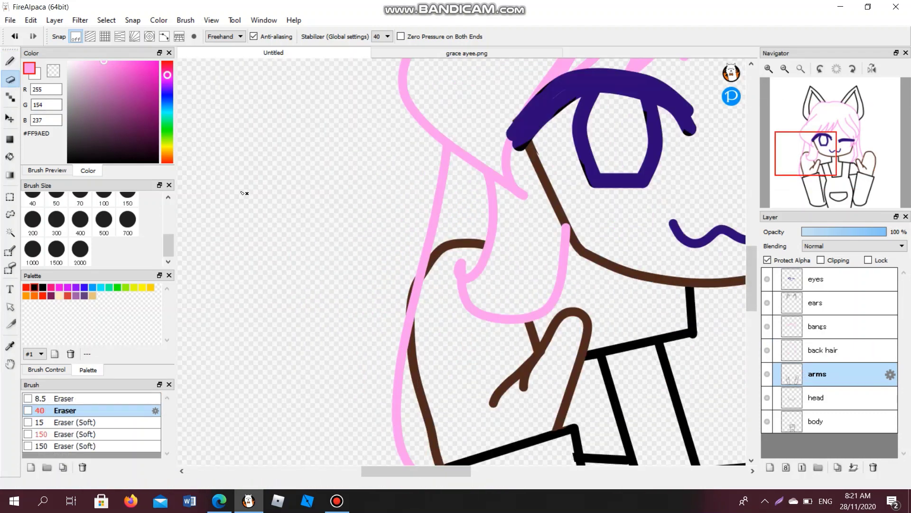
pyautogui.scroll(3, 427, 266)
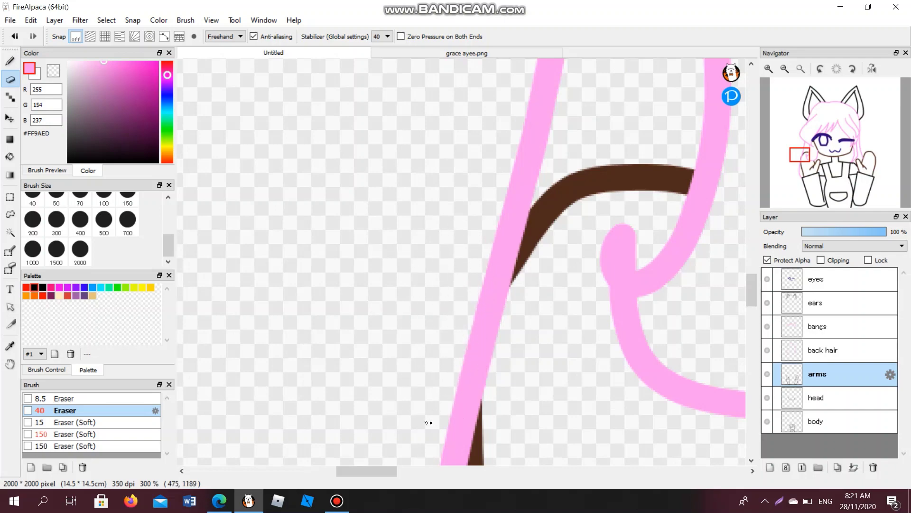
pyautogui.scroll(-6, 443, 221)
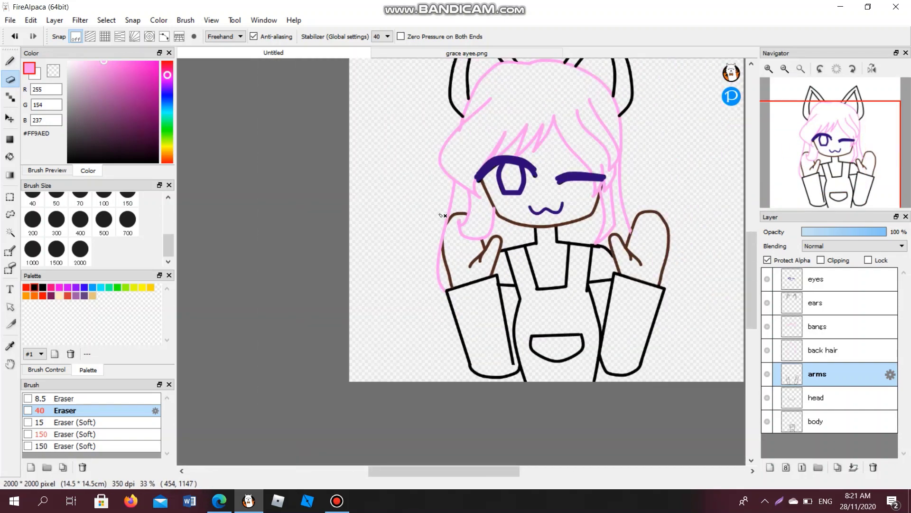
pyautogui.scroll(5, 646, 225)
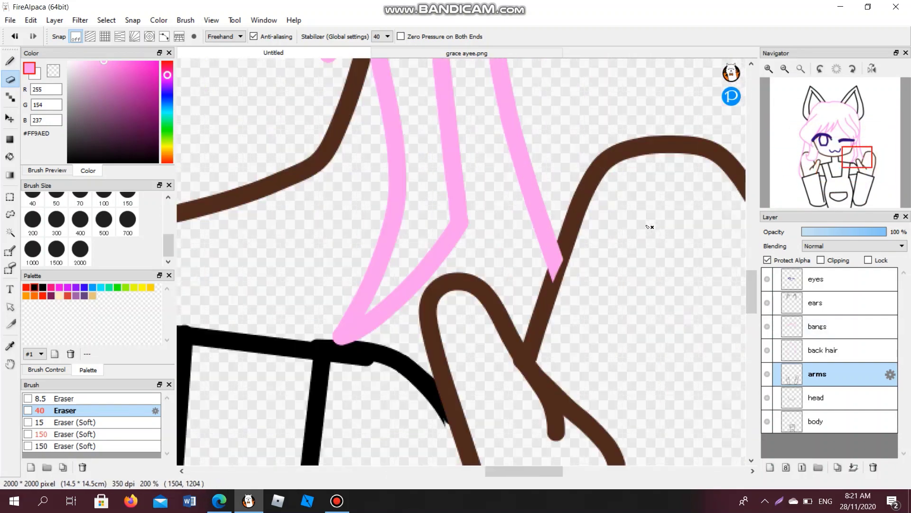
pyautogui.scroll(3, 558, 298)
pyautogui.moveTo(807, 352); pyautogui.dragTo(804, 380)
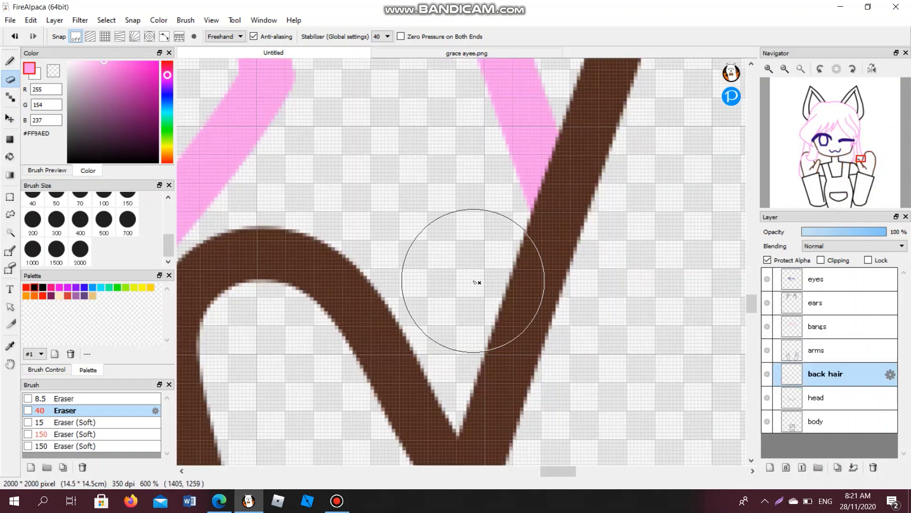
pyautogui.click(18, 38)
pyautogui.click(18, 38)
pyautogui.scroll(1, 356, 195)
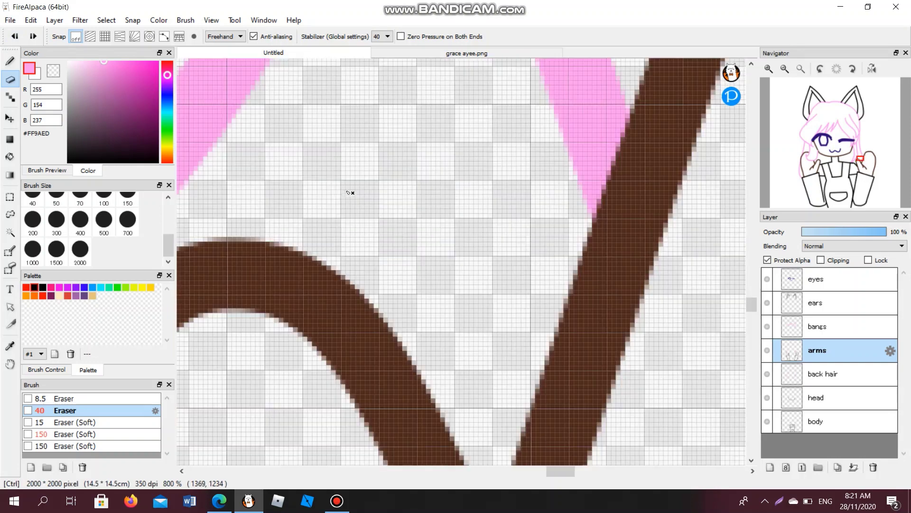
pyautogui.scroll(-6, 359, 193)
pyautogui.click(865, 177)
pyautogui.moveTo(865, 177); pyautogui.dragTo(824, 175)
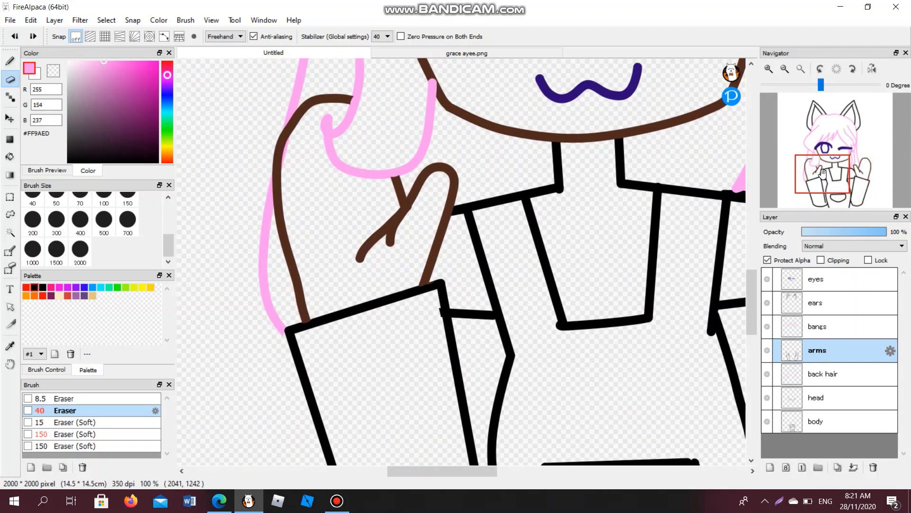
pyautogui.click(795, 367)
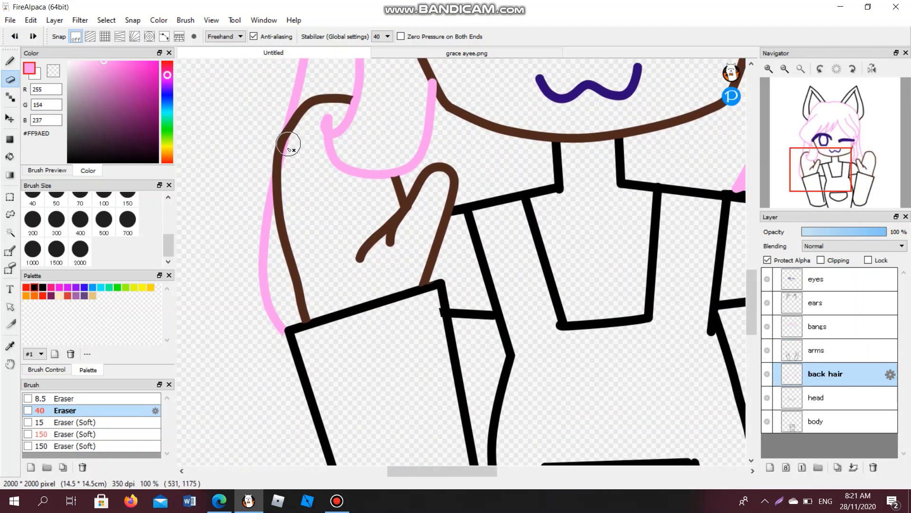
pyautogui.scroll(2, 423, 124)
pyautogui.scroll(-4, 423, 123)
pyautogui.moveTo(832, 153); pyautogui.dragTo(829, 144)
# Step: Sample dark brown #4D2D19 from the skin outline of the arm in the grace ayee.png reference and return to the drawing
pyautogui.click(512, 53)
pyautogui.scroll(1, 491, 171)
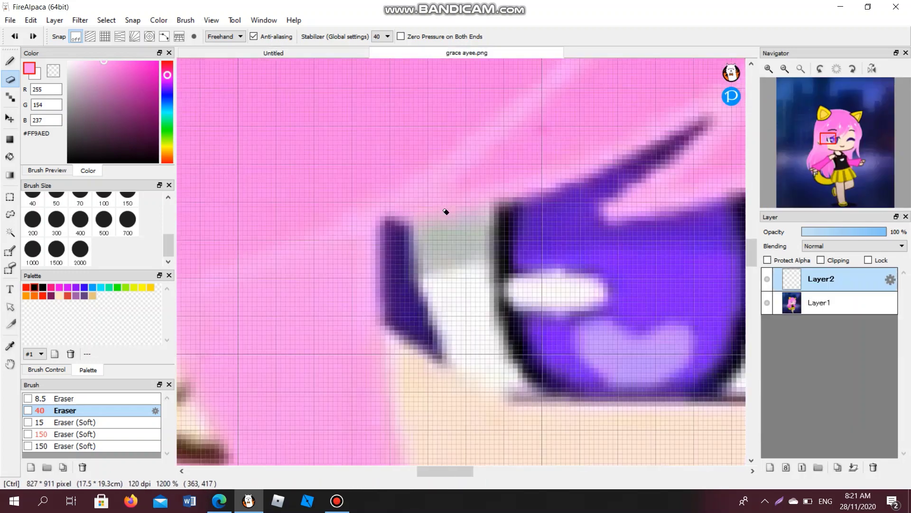
pyautogui.scroll(-3, 446, 209)
pyautogui.scroll(4, 488, 296)
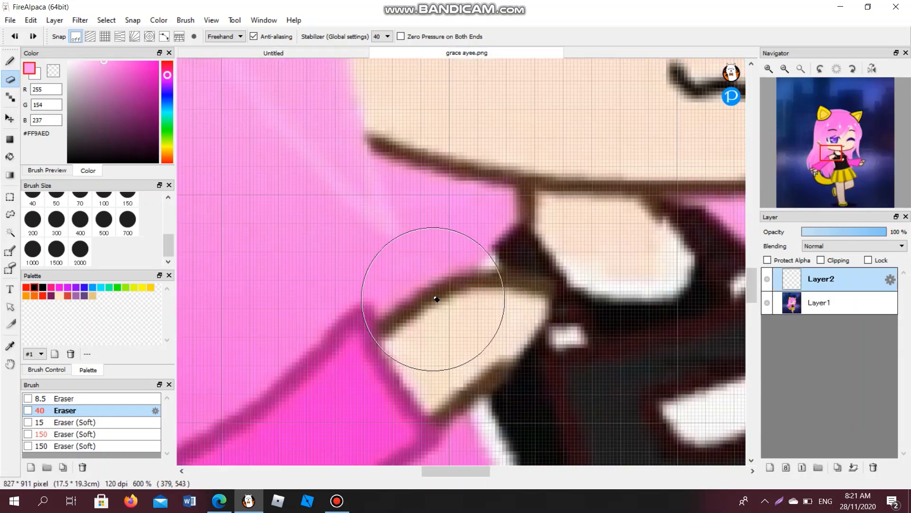
pyautogui.keyDown('alt'); pyautogui.click(435, 299); pyautogui.keyUp('alt')
pyautogui.click(262, 53)
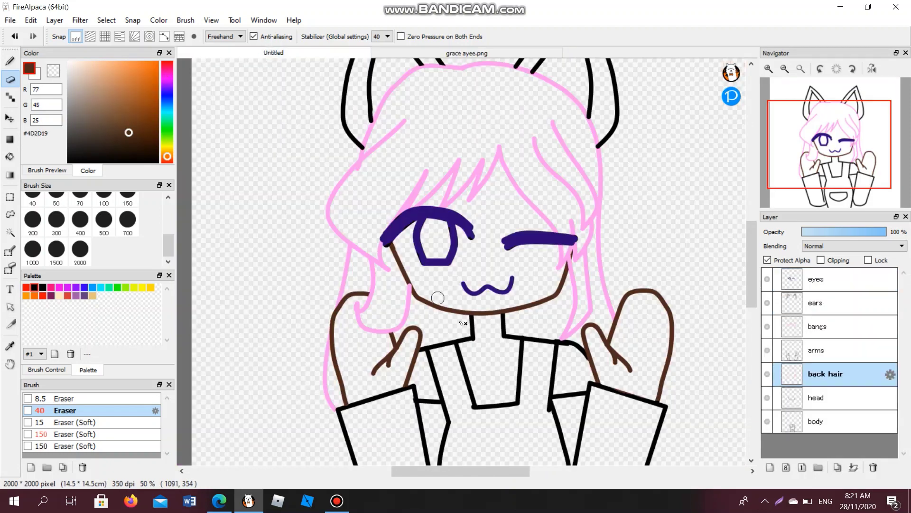
# Step: Recolour both neck lines on the body layer dark brown with the Pen at size 40, stopping at the overall straps
pyautogui.click(826, 415)
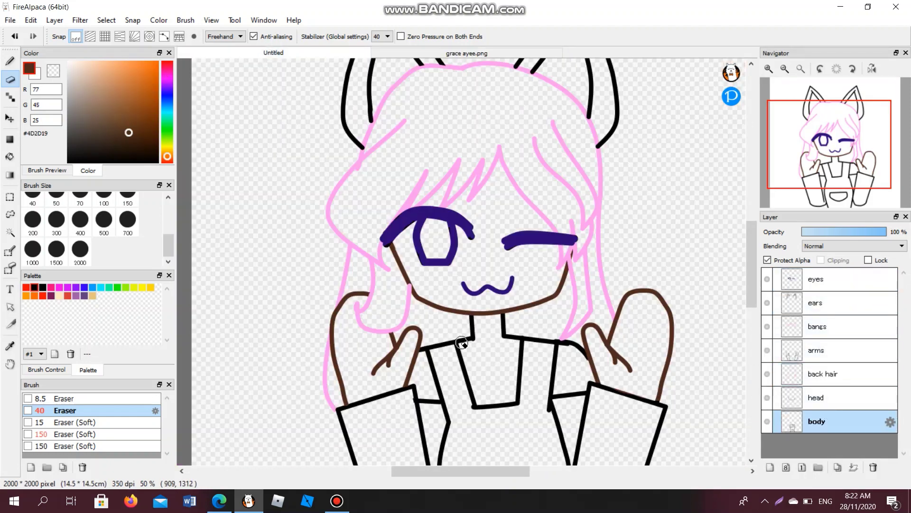
pyautogui.scroll(4, 464, 342)
pyautogui.moveTo(506, 241); pyautogui.dragTo(629, 228)
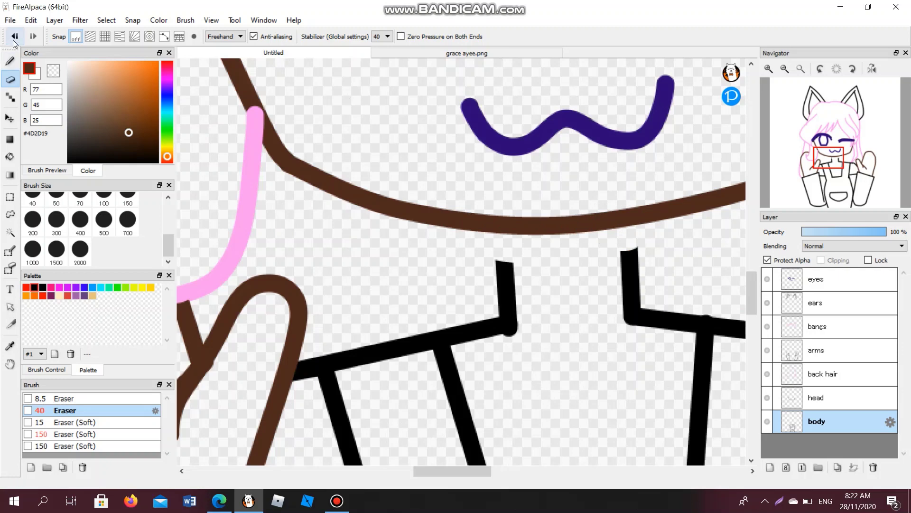
pyautogui.click(11, 64)
pyautogui.hotkey('ctrl', 'z')
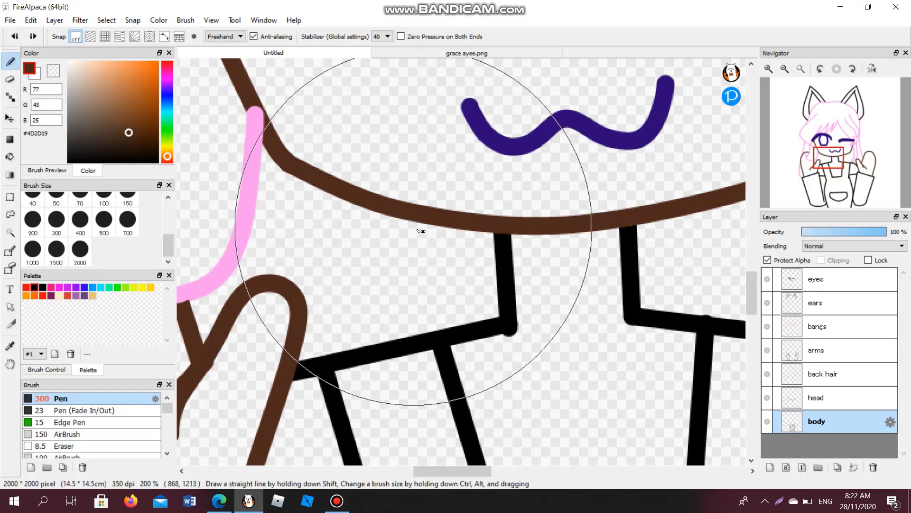
pyautogui.click(34, 199)
pyautogui.moveTo(443, 266)
pyautogui.mouseDown()
pyautogui.moveTo(494, 249)
pyautogui.moveTo(577, 253)
pyautogui.moveTo(630, 236)
pyautogui.moveTo(631, 330)
pyautogui.moveTo(672, 290)
pyautogui.moveTo(679, 316)
pyautogui.moveTo(667, 358)
pyautogui.mouseUp()
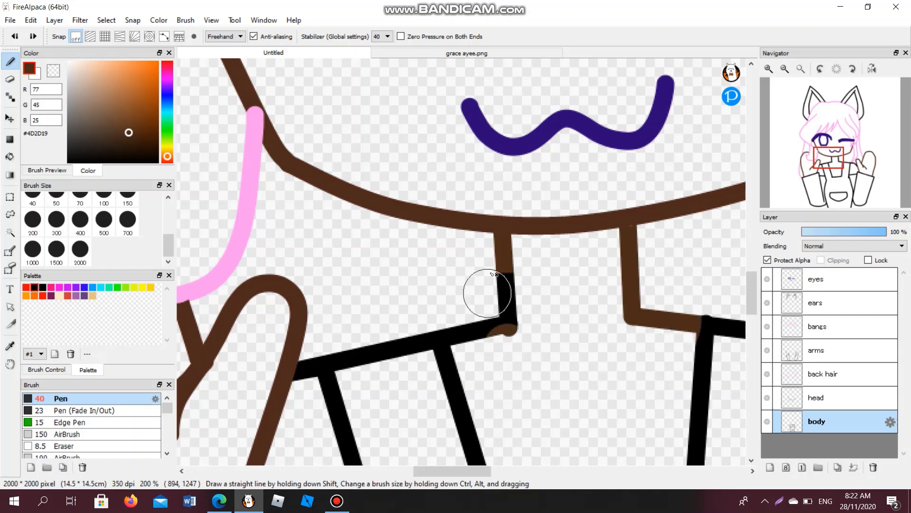
pyautogui.moveTo(488, 291); pyautogui.dragTo(489, 352)
pyautogui.scroll(-2, 515, 339)
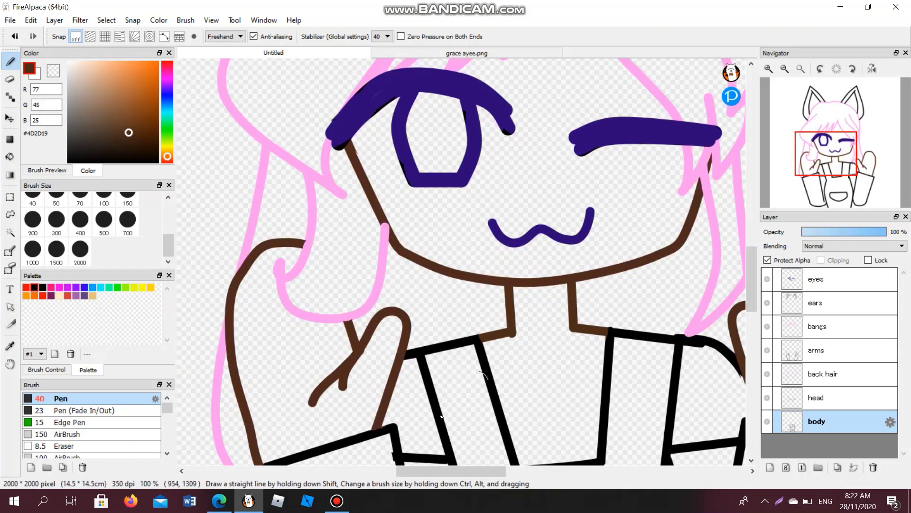
# Step: Recolour the short shoulder lines between the overall straps and the hands dark brown on the body layer
pyautogui.scroll(4, 385, 393)
pyautogui.click(477, 250)
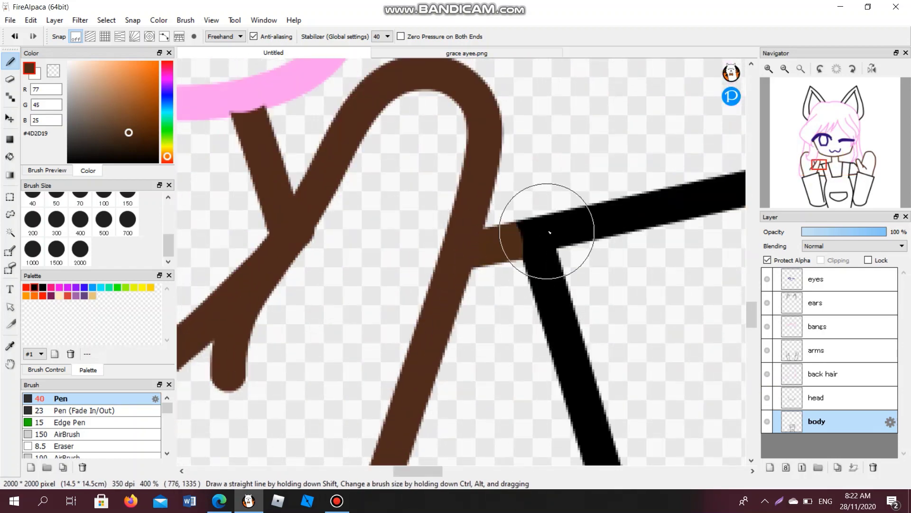
pyautogui.scroll(-4, 591, 255)
pyautogui.scroll(1, 516, 308)
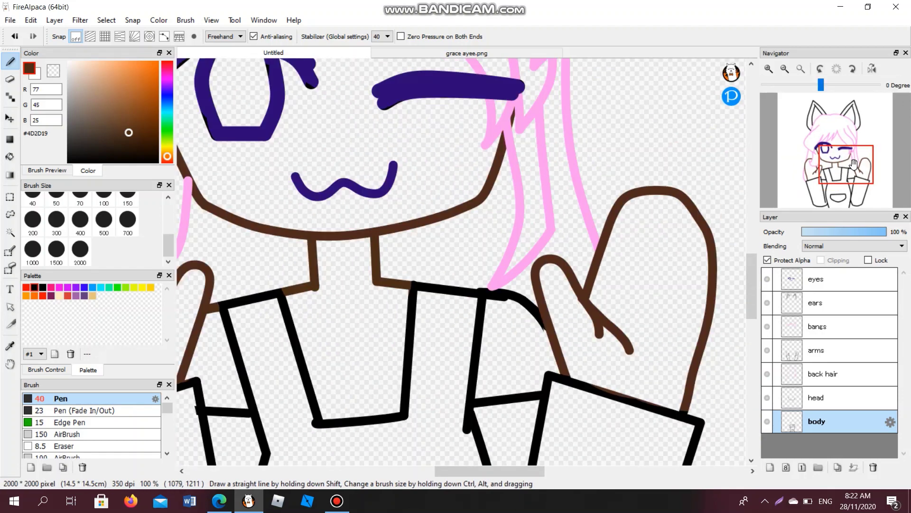
pyautogui.scroll(5, 515, 308)
pyautogui.moveTo(421, 250); pyautogui.dragTo(417, 248)
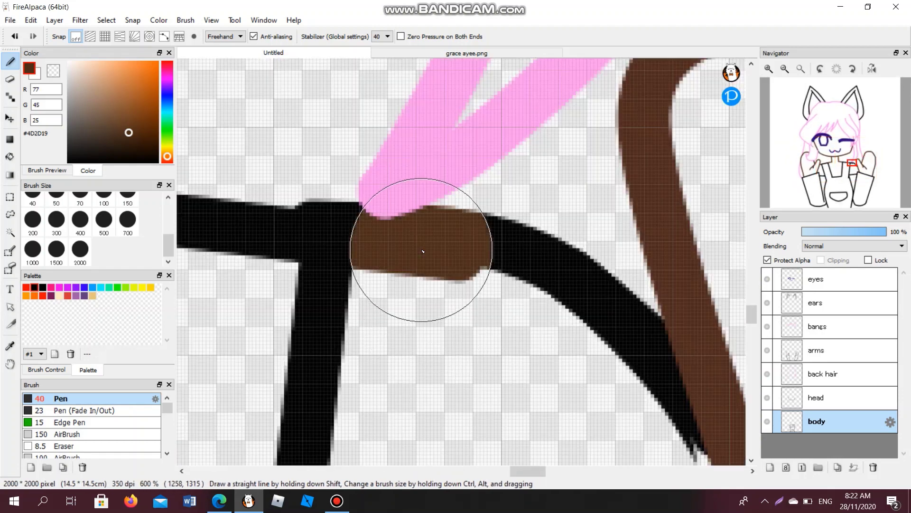
pyautogui.moveTo(470, 260)
pyautogui.mouseDown()
pyautogui.moveTo(689, 421)
pyautogui.moveTo(549, 264)
pyautogui.mouseUp()
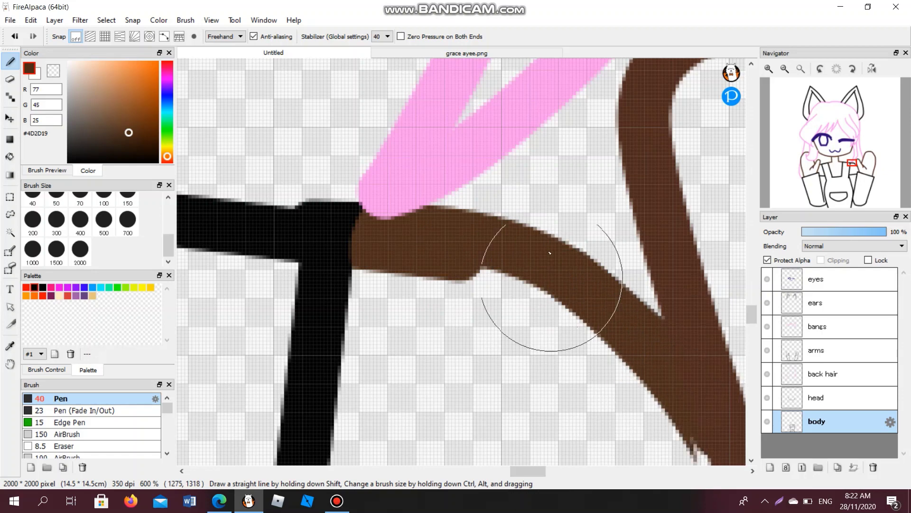
# Step: Sample dark magenta #A11782 from the sleeve outline in the grace ayee.png reference and return to the drawing
pyautogui.scroll(-1, 549, 253)
pyautogui.scroll(-2, 549, 253)
pyautogui.click(467, 53)
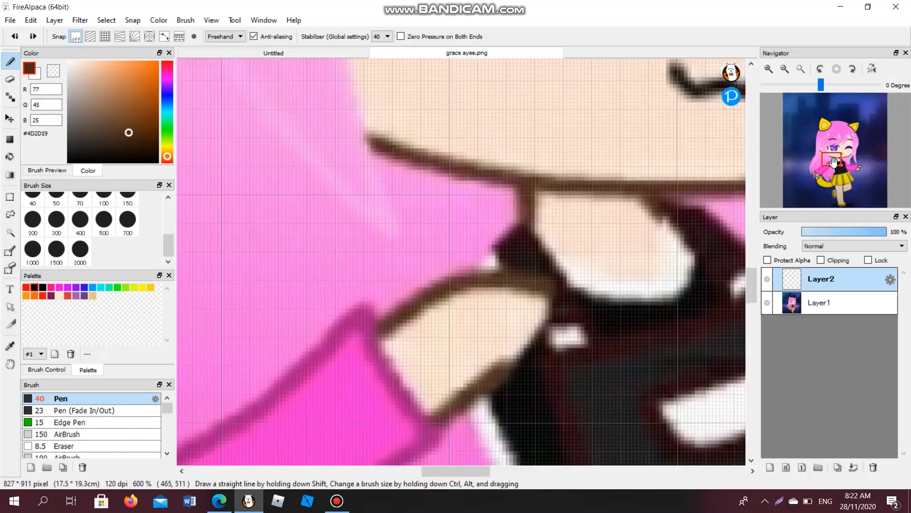
pyautogui.click(823, 171)
pyautogui.moveTo(824, 172); pyautogui.dragTo(819, 175)
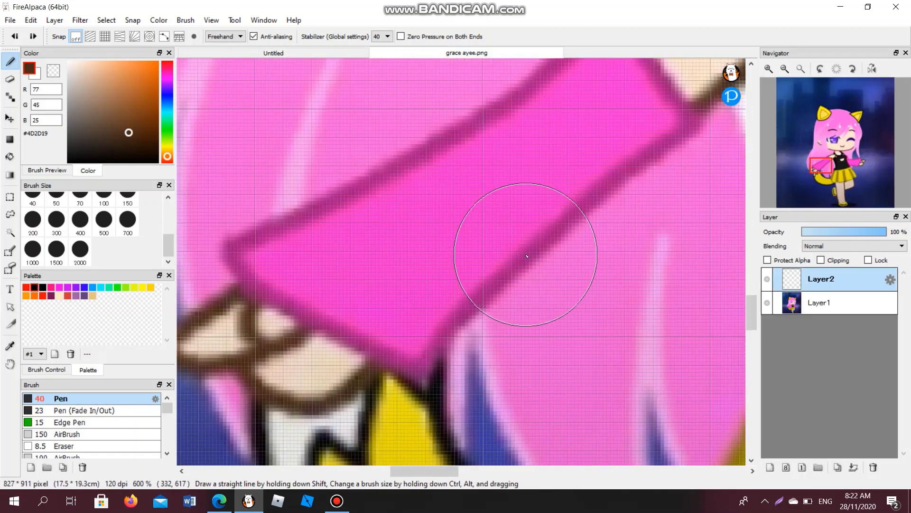
pyautogui.keyDown('alt'); pyautogui.click(527, 256); pyautogui.keyUp('alt')
pyautogui.click(306, 50)
# Step: Recolour both sleeve outlines on the arms layer dark magenta with the Pen at size 300
pyautogui.scroll(2, 695, 230)
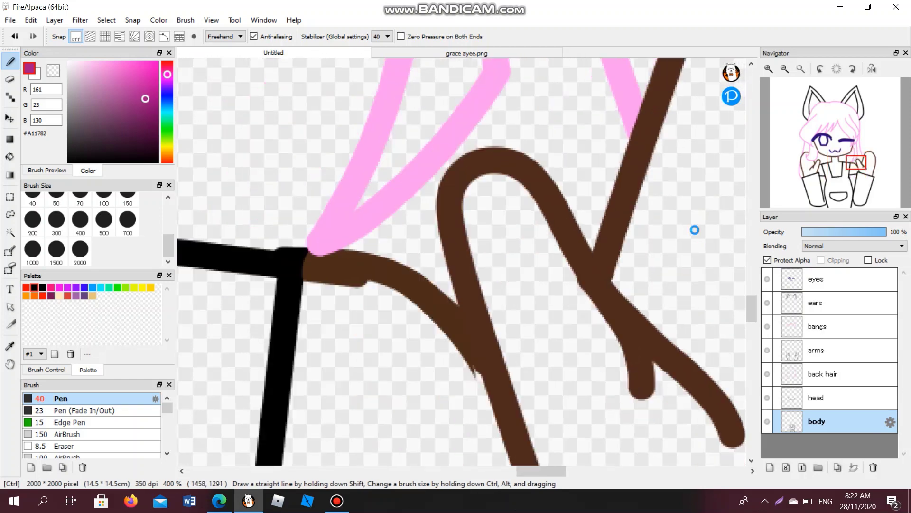
pyautogui.scroll(-4, 697, 231)
pyautogui.moveTo(848, 161); pyautogui.dragTo(842, 182)
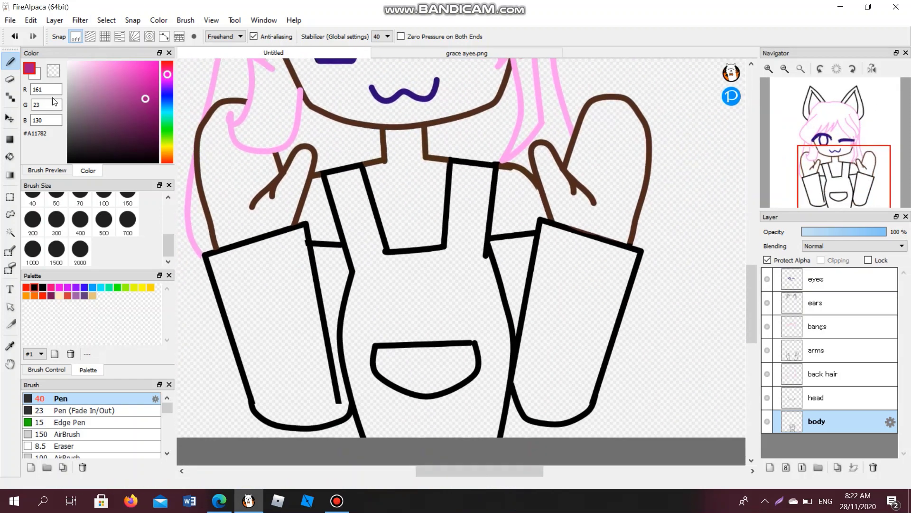
pyautogui.click(57, 219)
pyautogui.click(537, 344)
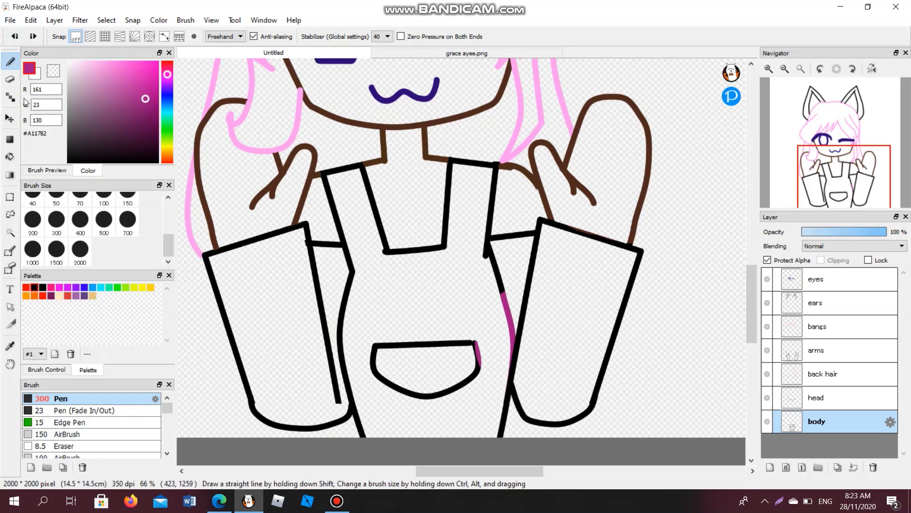
pyautogui.click(817, 350)
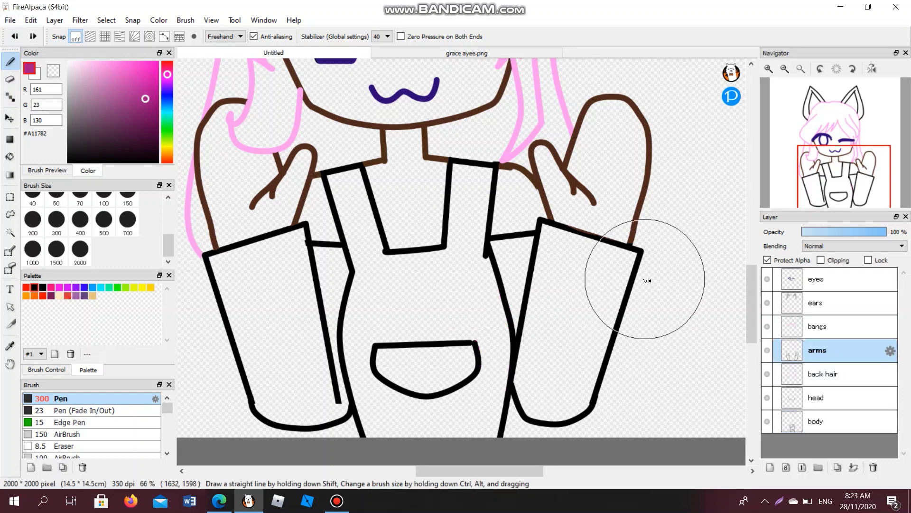
pyautogui.moveTo(628, 304)
pyautogui.mouseDown()
pyautogui.moveTo(538, 279)
pyautogui.moveTo(523, 288)
pyautogui.moveTo(521, 273)
pyautogui.moveTo(491, 244)
pyautogui.moveTo(508, 356)
pyautogui.moveTo(553, 376)
pyautogui.moveTo(539, 374)
pyautogui.moveTo(580, 350)
pyautogui.mouseUp()
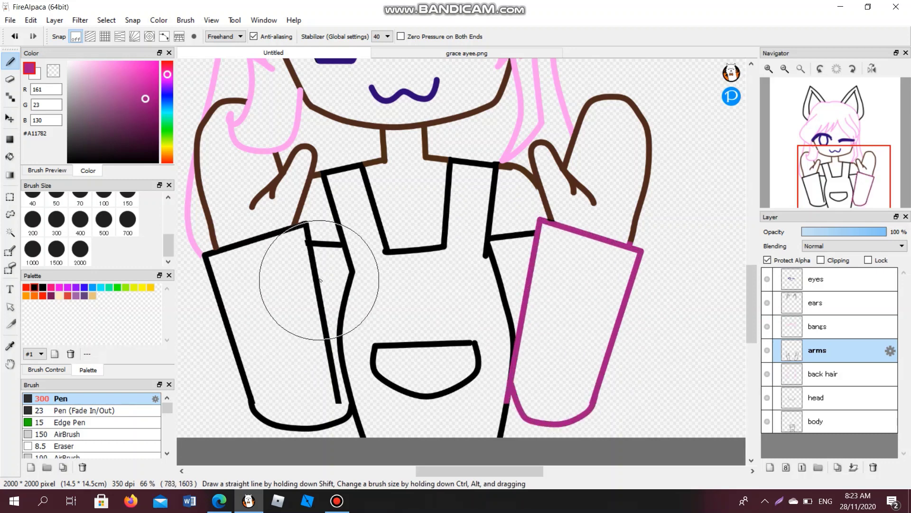
pyautogui.moveTo(315, 264)
pyautogui.mouseDown()
pyautogui.moveTo(237, 301)
pyautogui.moveTo(257, 372)
pyautogui.moveTo(326, 332)
pyautogui.moveTo(337, 365)
pyautogui.mouseUp()
# Step: Move the arms layer above the bangs layer and switch to the Eraser
pyautogui.click(10, 79)
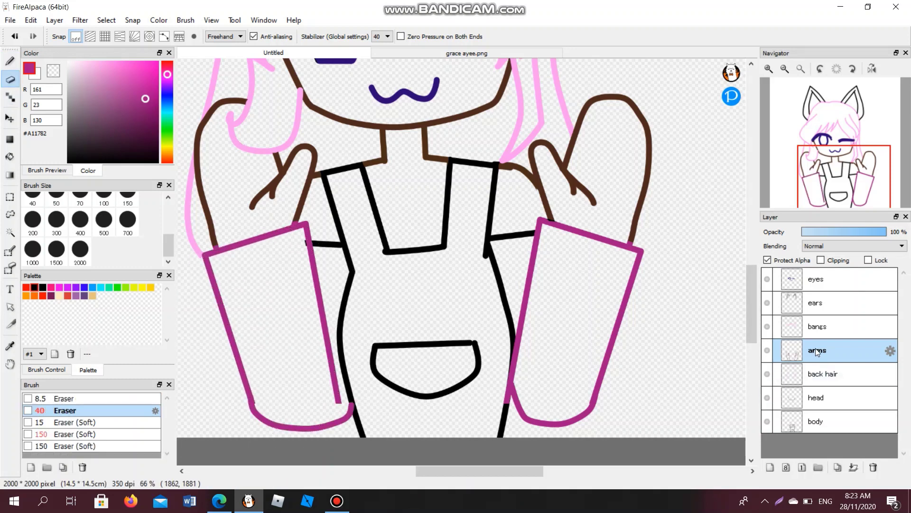
pyautogui.moveTo(817, 351); pyautogui.dragTo(819, 324)
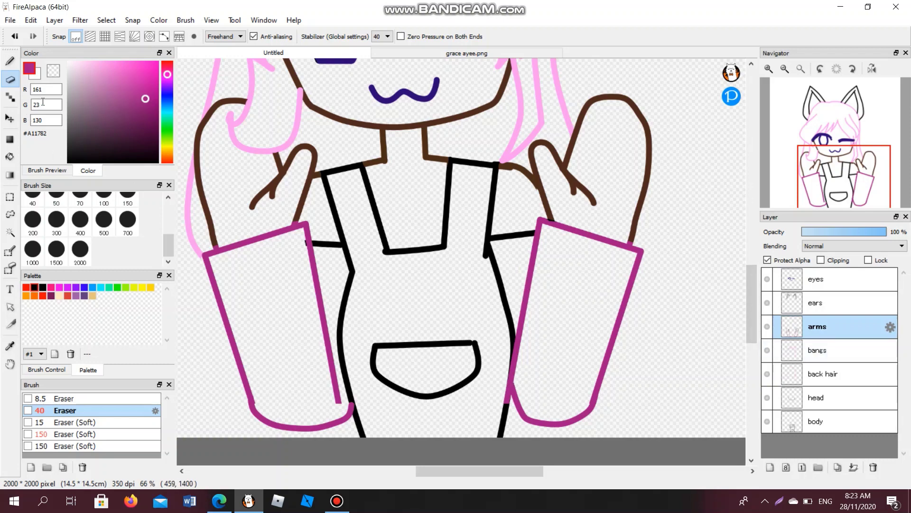
# Step: Erase the right-hand sleeve's inner line where it overruns the cuff curve onto the torso outline, using the Eraser at size 40
pyautogui.scroll(5, 521, 432)
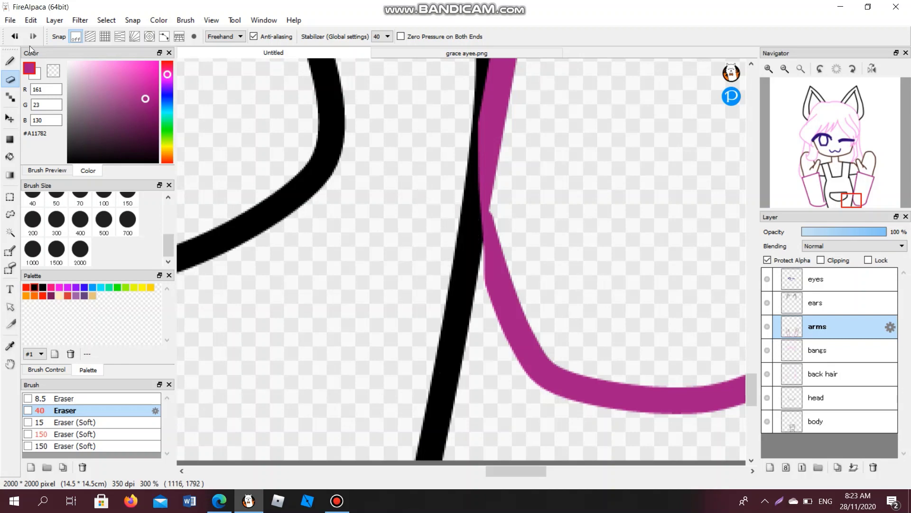
pyautogui.click(20, 38)
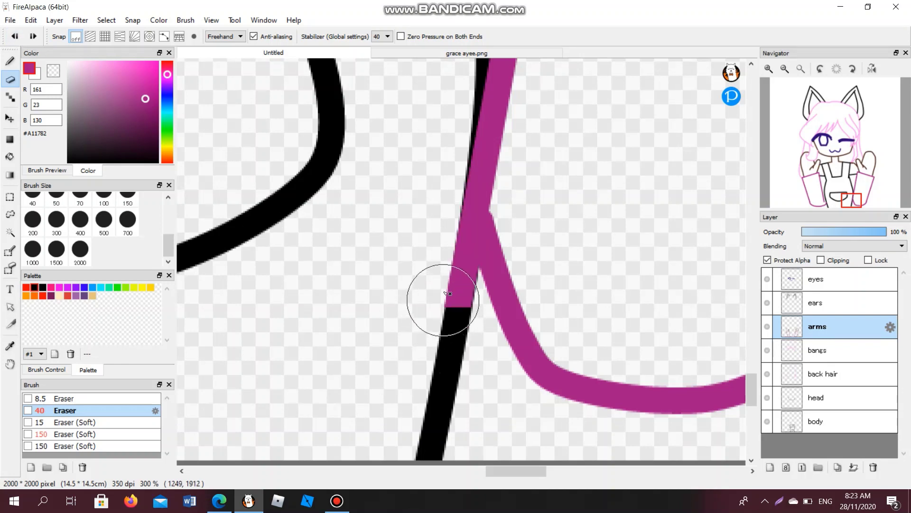
pyautogui.moveTo(438, 296); pyautogui.dragTo(444, 269)
pyautogui.click(454, 315)
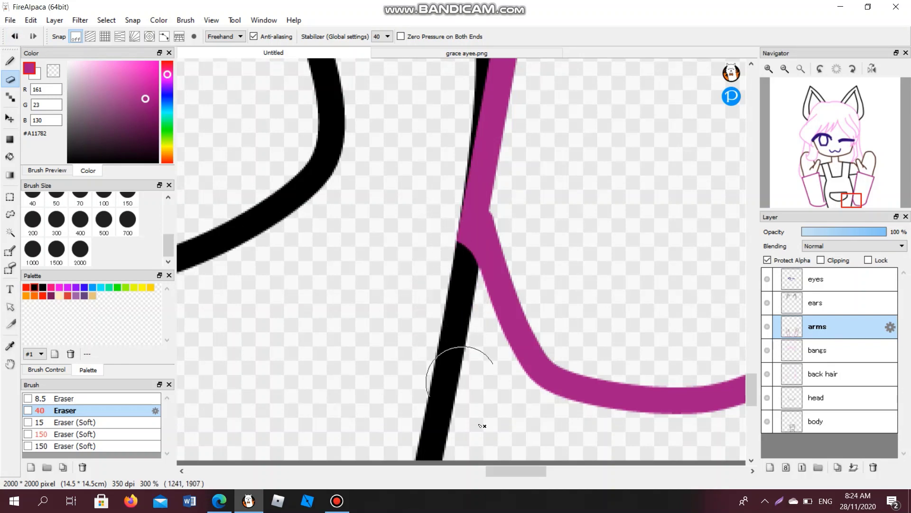
# Step: Erase the tip of the left-hand sleeve's cuff curve where it overlaps the torso outline on the arms layer
pyautogui.moveTo(491, 469); pyautogui.dragTo(413, 469)
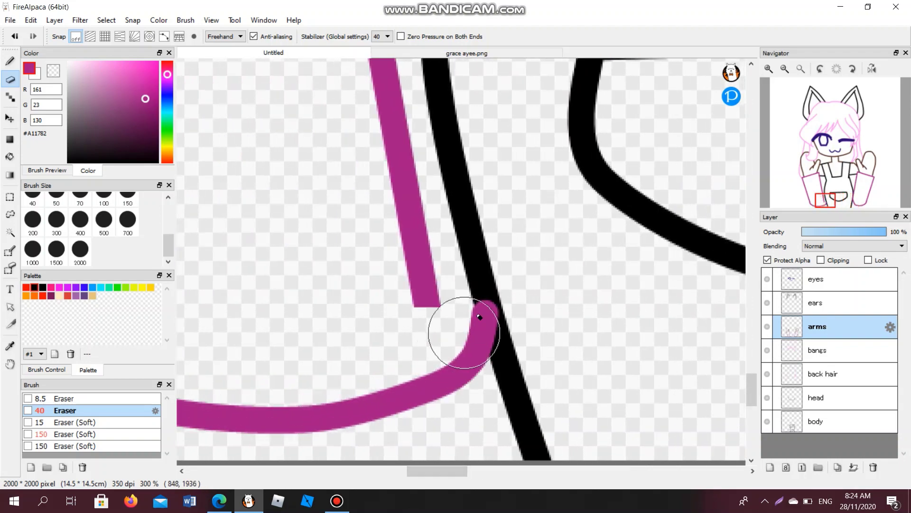
pyautogui.click(512, 304)
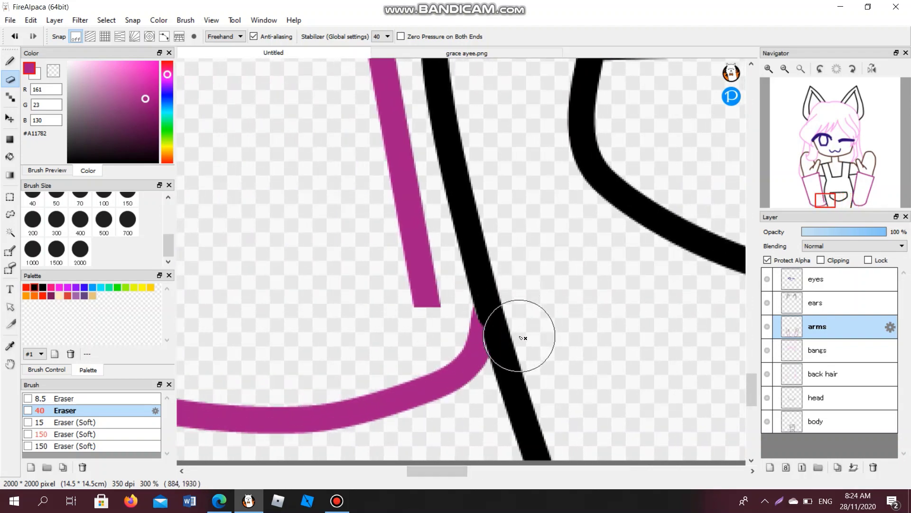
pyautogui.scroll(1, 594, 298)
pyautogui.scroll(-5, 594, 298)
pyautogui.scroll(1, 702, 301)
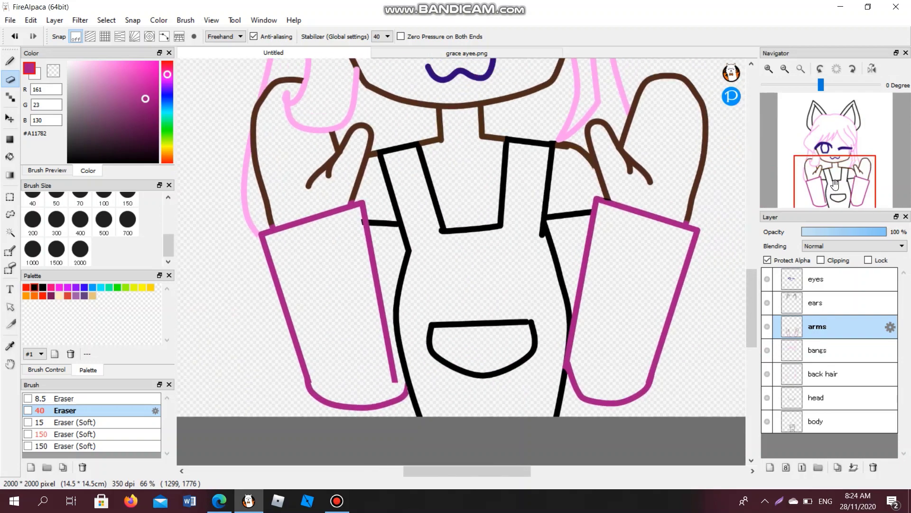
# Step: Recolour the short lines between the overalls and both sleeves dark magenta on the body layer with the Pen at size 40
pyautogui.click(814, 422)
pyautogui.scroll(3, 574, 198)
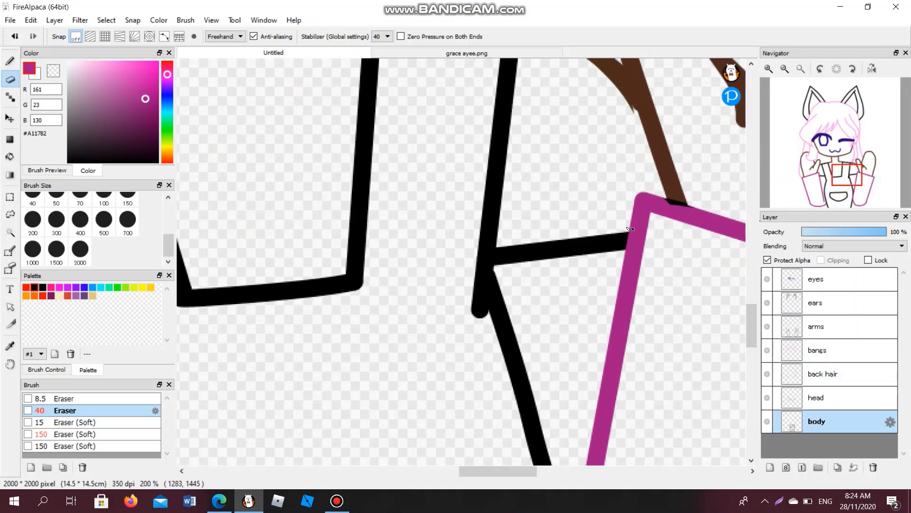
pyautogui.moveTo(626, 242); pyautogui.dragTo(616, 243)
pyautogui.click(14, 37)
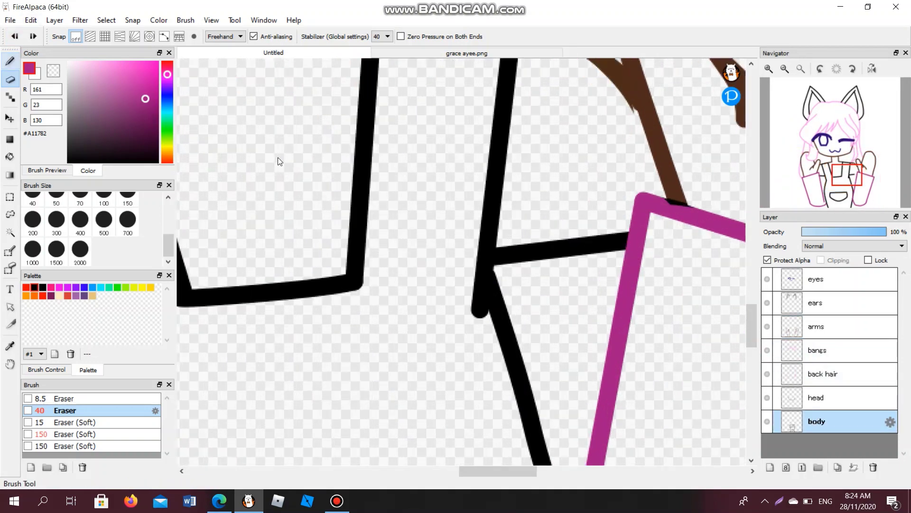
pyautogui.click(9, 61)
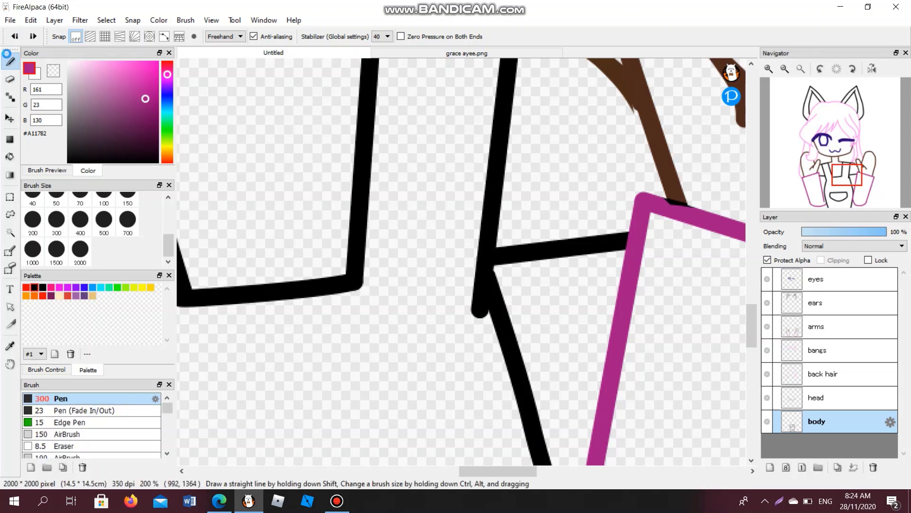
pyautogui.click(32, 197)
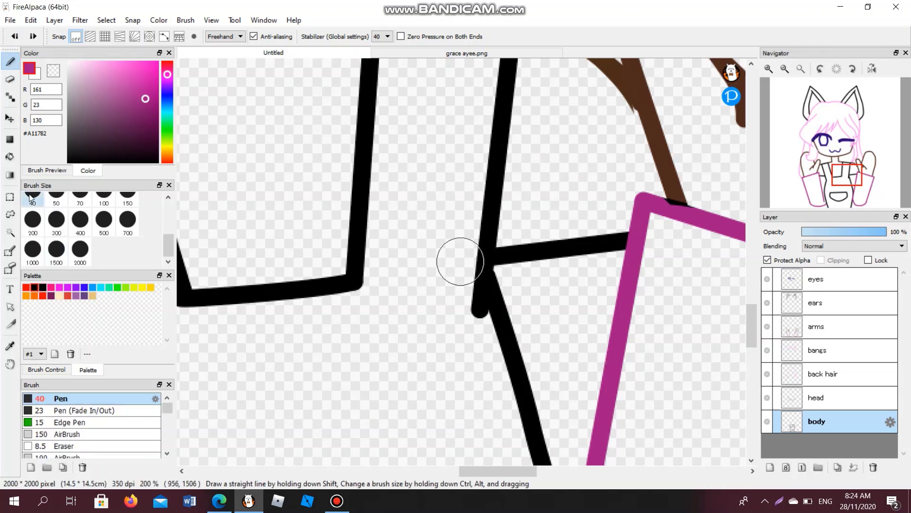
pyautogui.moveTo(696, 238)
pyautogui.mouseDown()
pyautogui.moveTo(579, 244)
pyautogui.moveTo(518, 261)
pyautogui.mouseUp()
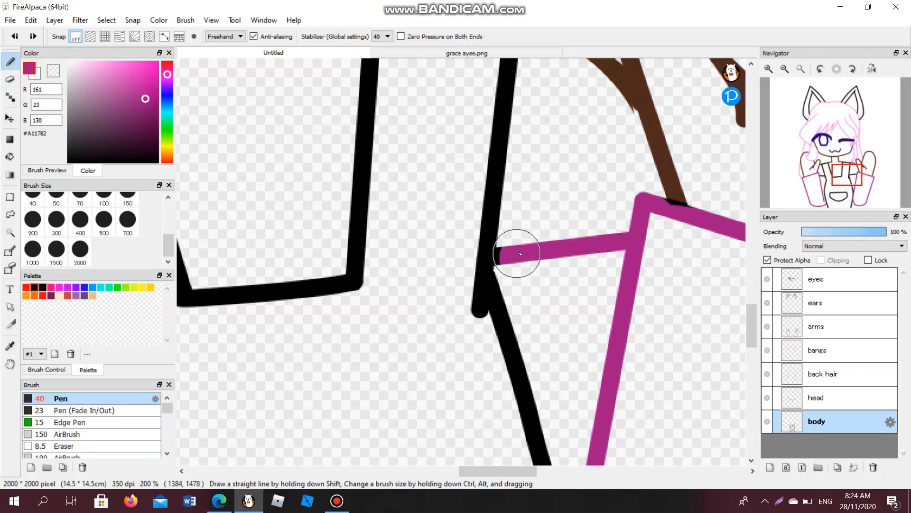
pyautogui.moveTo(519, 473); pyautogui.dragTo(454, 473)
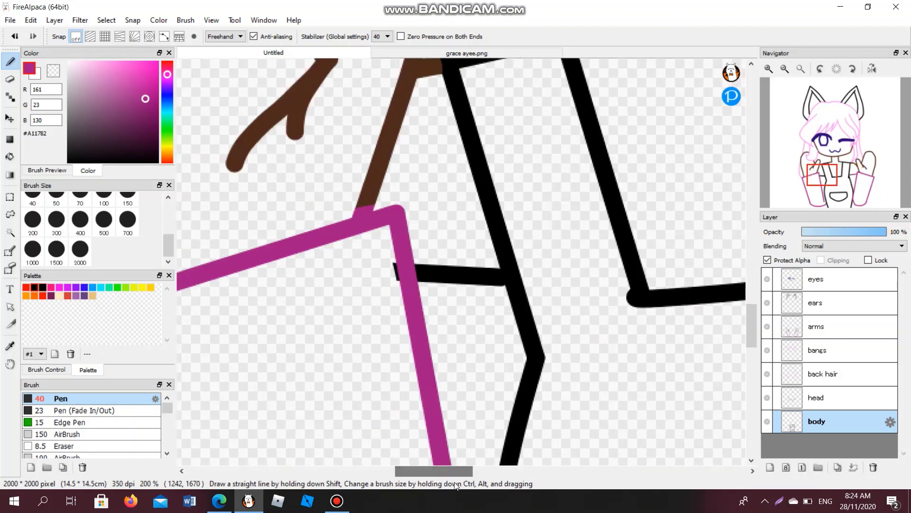
pyautogui.moveTo(407, 248); pyautogui.dragTo(459, 261)
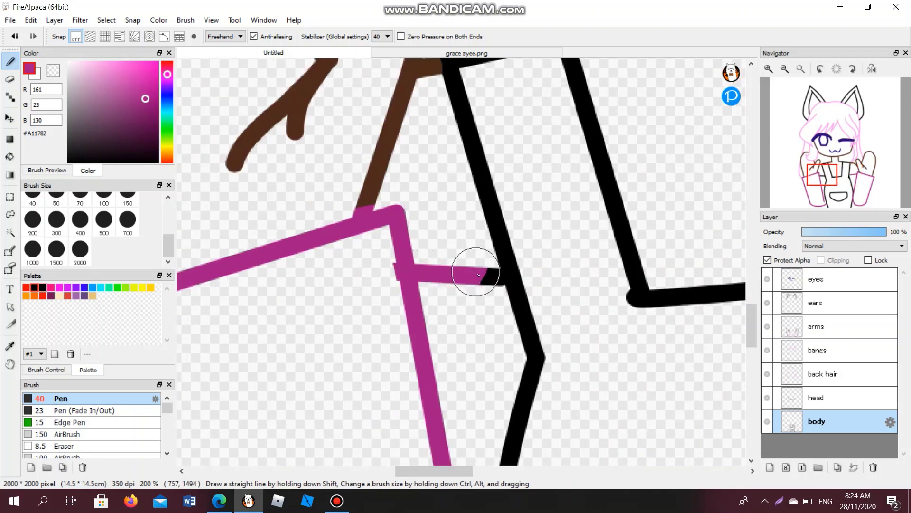
pyautogui.scroll(-3, 434, 220)
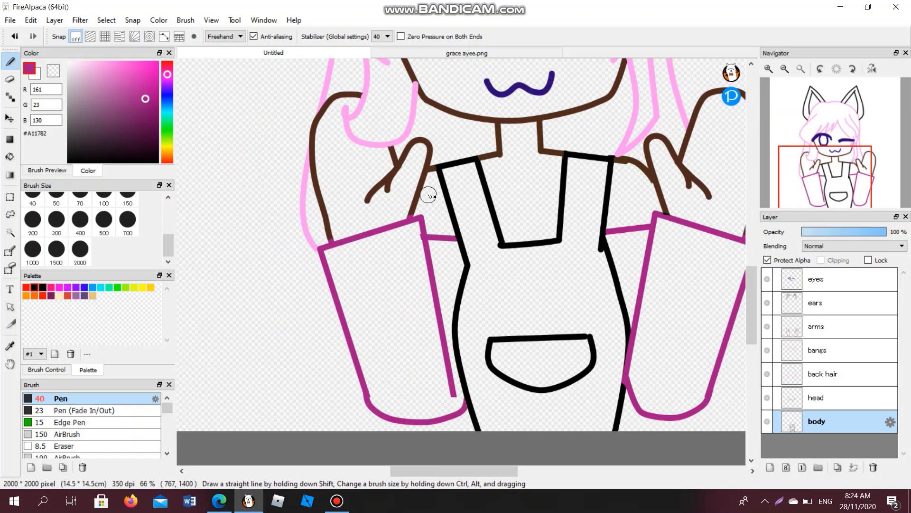
# Step: Move the head layer above the back hair layer
pyautogui.scroll(-2, 429, 193)
pyautogui.click(834, 179)
pyautogui.moveTo(834, 178); pyautogui.dragTo(821, 151)
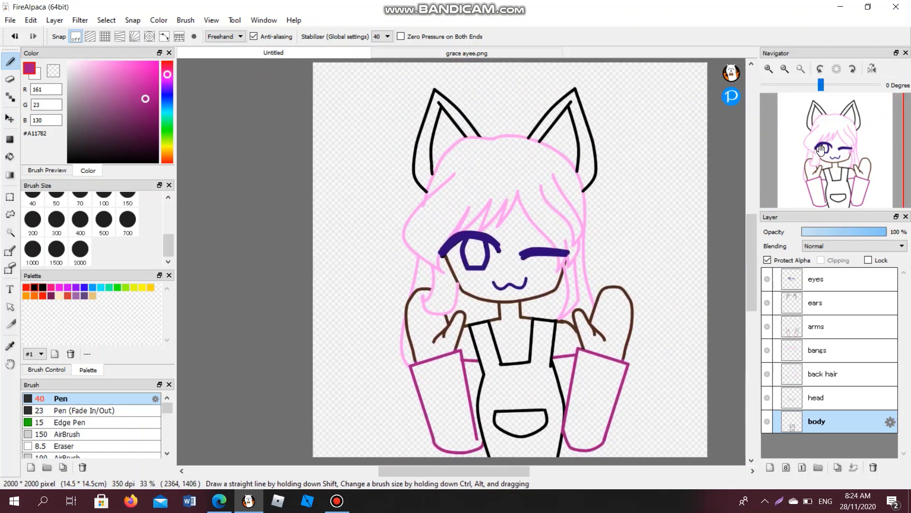
pyautogui.click(819, 398)
pyautogui.moveTo(819, 398); pyautogui.dragTo(812, 377)
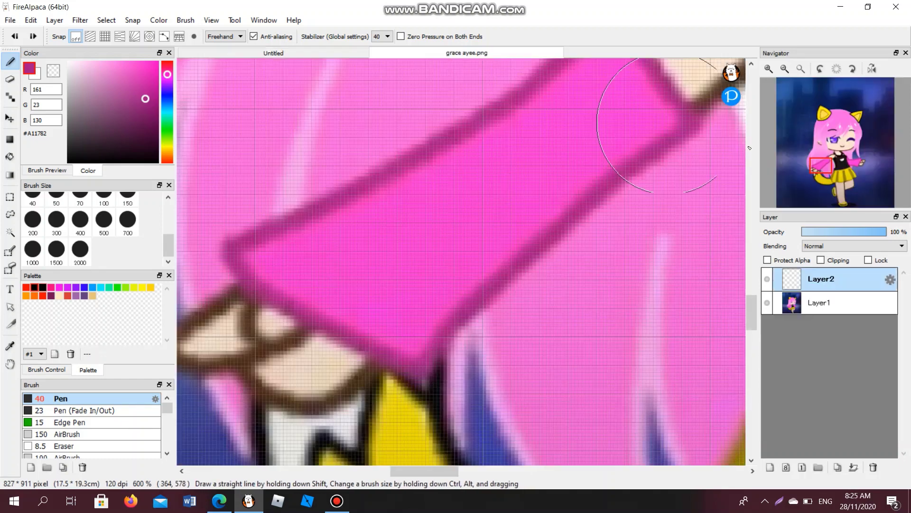
# Step: Sample bright pink #FA2ED4 from the sleeve fill in the grace ayee.png reference and return to the drawing
pyautogui.click(466, 53)
pyautogui.moveTo(823, 168)
pyautogui.mouseDown()
pyautogui.moveTo(824, 108)
pyautogui.moveTo(807, 142)
pyautogui.moveTo(822, 157)
pyautogui.mouseUp()
pyautogui.scroll(-5, 585, 209)
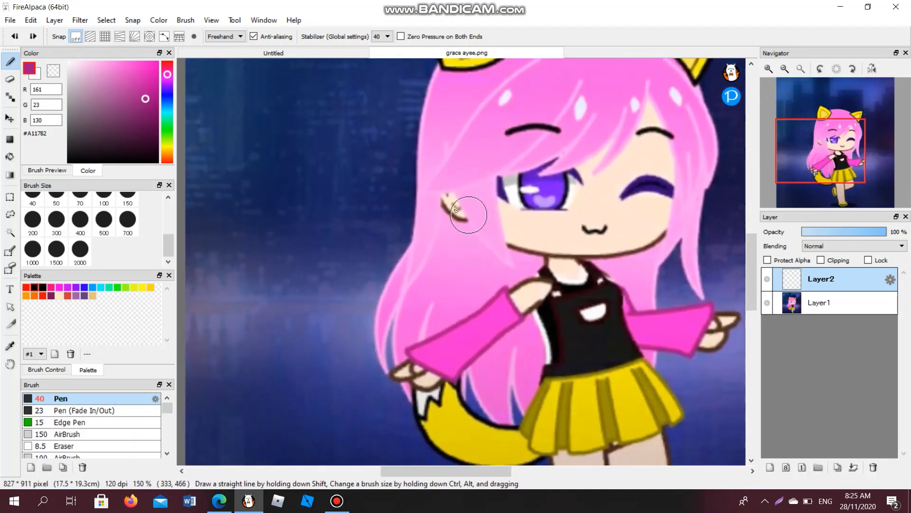
pyautogui.click(355, 53)
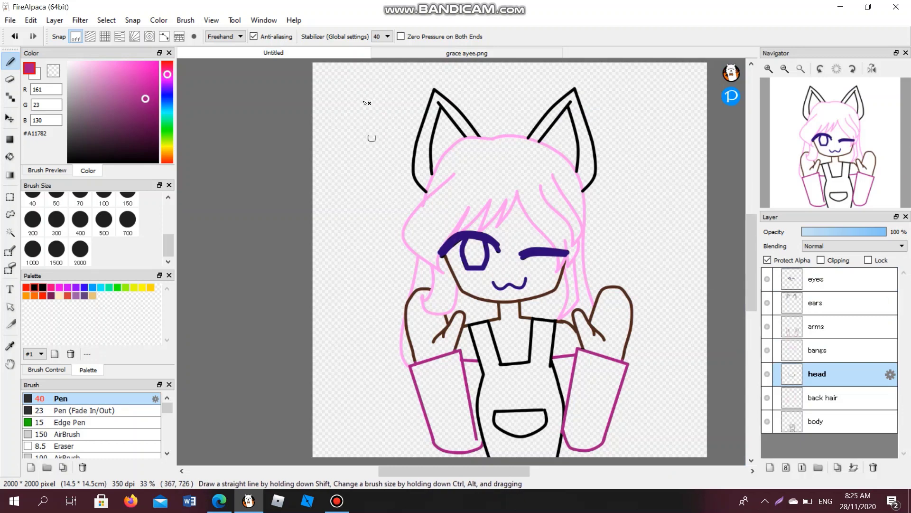
pyautogui.click(486, 53)
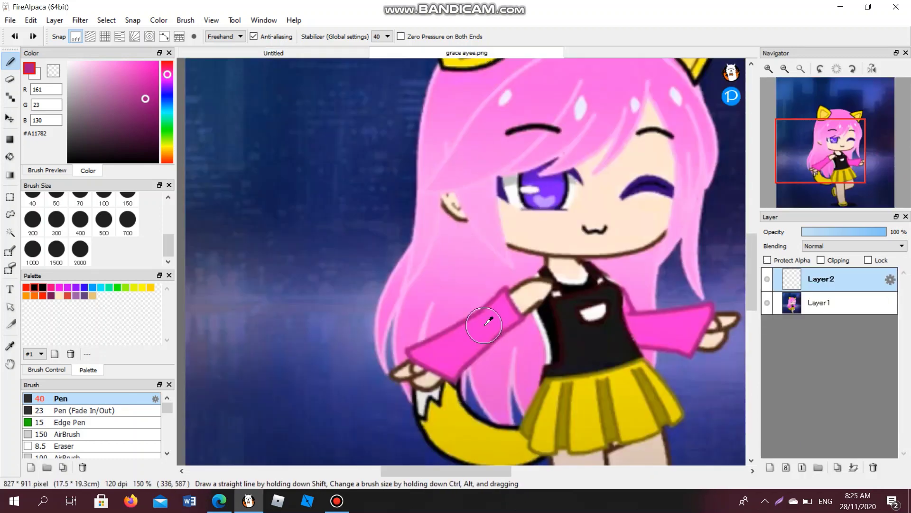
pyautogui.keyDown('alt'); pyautogui.click(489, 322); pyautogui.keyUp('alt')
pyautogui.click(326, 55)
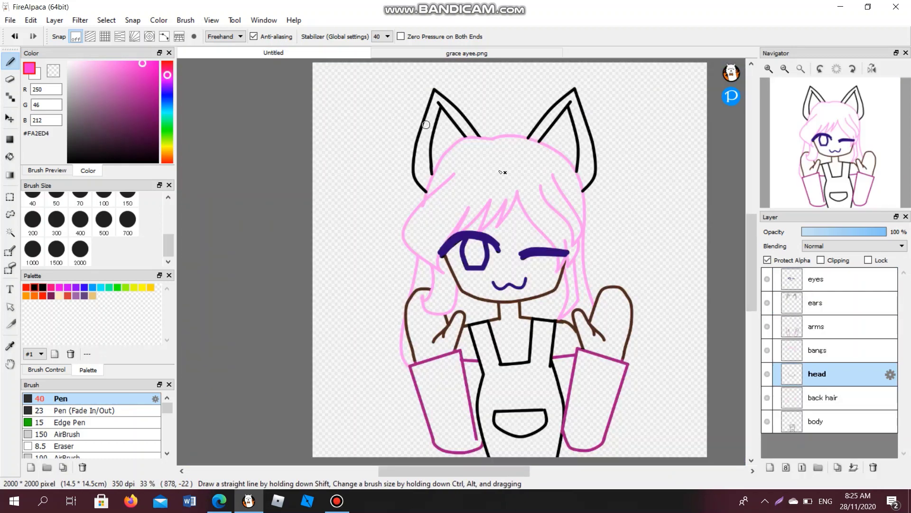
# Step: Turn off Protect Alpha on the line art layers, including body, bangs, arms and ears
pyautogui.click(826, 393)
pyautogui.click(803, 418)
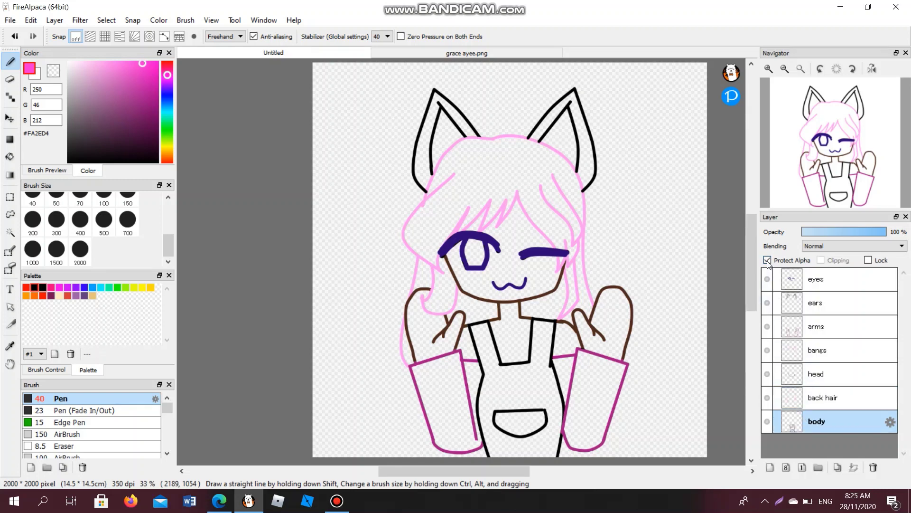
pyautogui.click(796, 347)
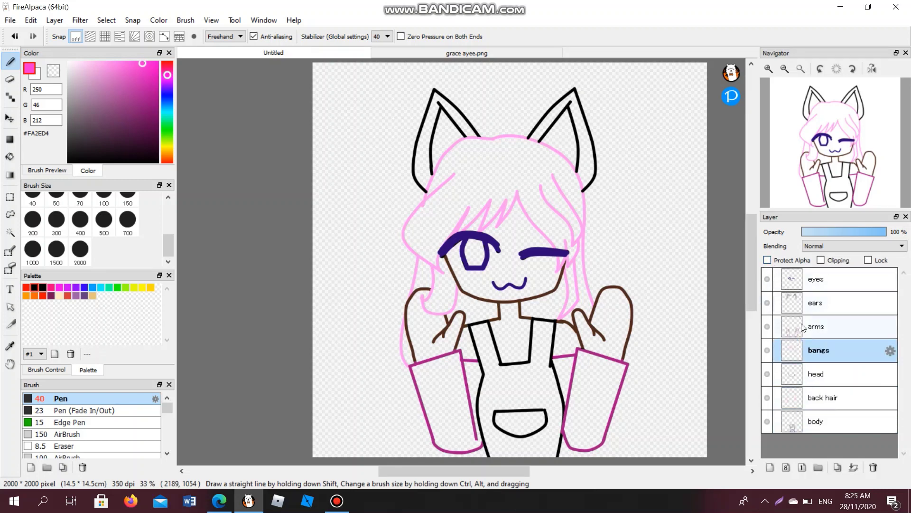
pyautogui.click(803, 327)
pyautogui.click(768, 260)
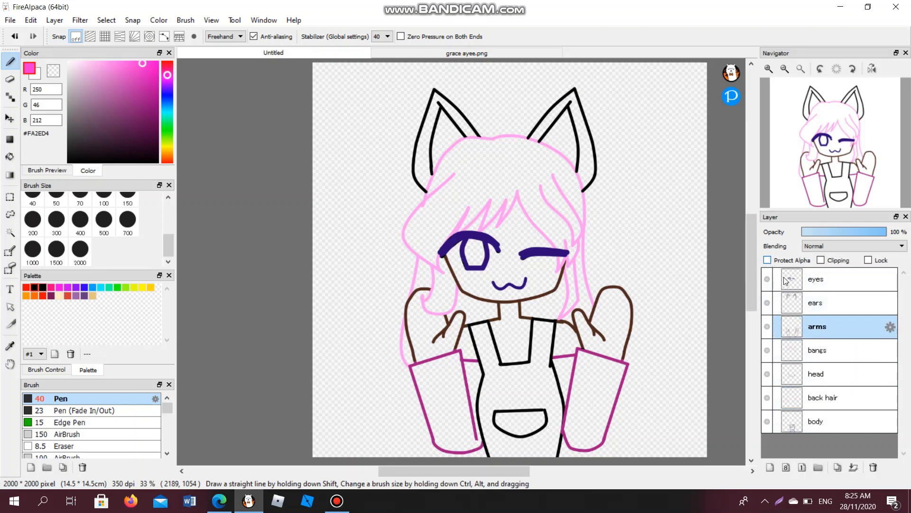
pyautogui.click(790, 300)
pyautogui.click(768, 261)
# Step: Merge the line art layers one by one from eyes down into the body layer
pyautogui.click(793, 284)
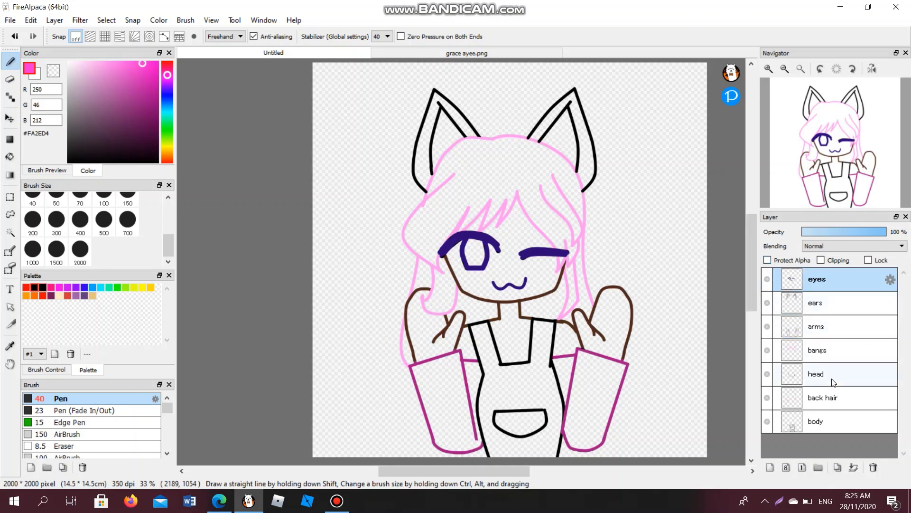
pyautogui.click(854, 468)
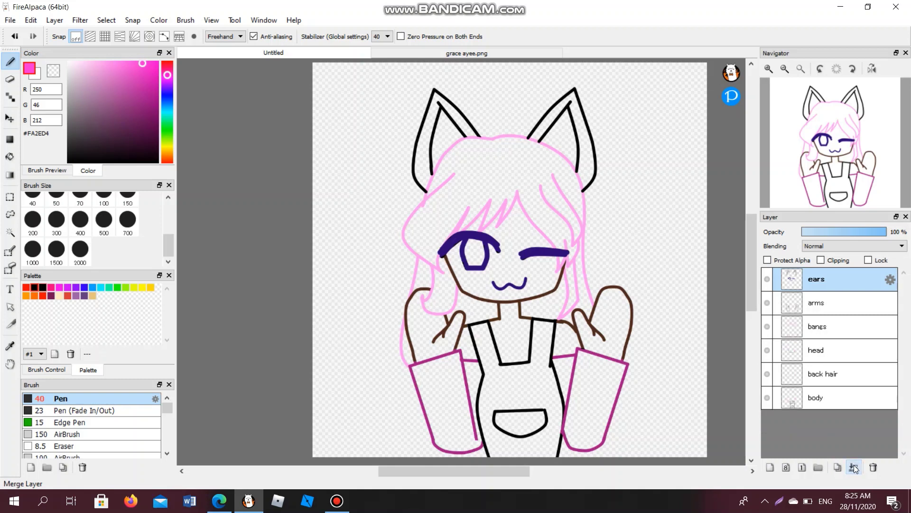
pyautogui.click(854, 468)
pyautogui.click(854, 468)
pyautogui.click(854, 468)
pyautogui.click(854, 468)
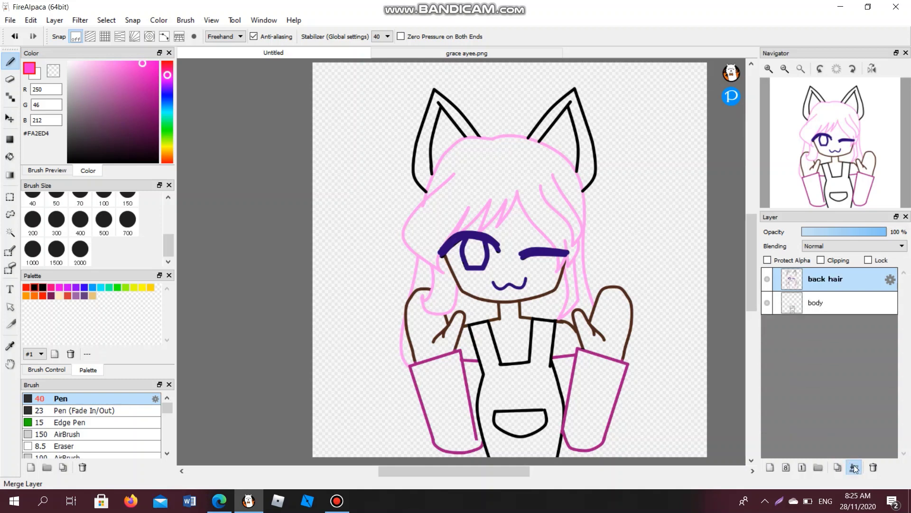
pyautogui.click(854, 468)
# Step: Add a new layer, place it below the body layer and name it color
pyautogui.click(770, 467)
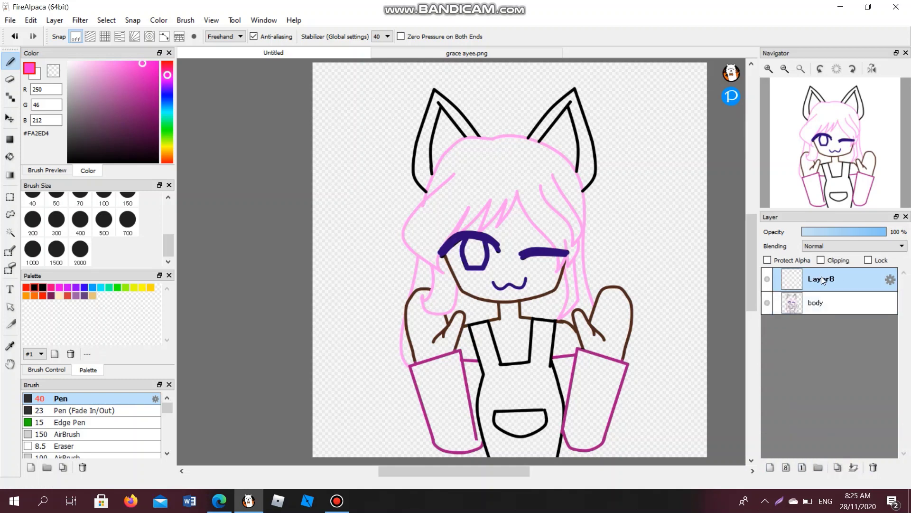
pyautogui.moveTo(821, 279); pyautogui.dragTo(822, 309)
pyautogui.click(891, 305)
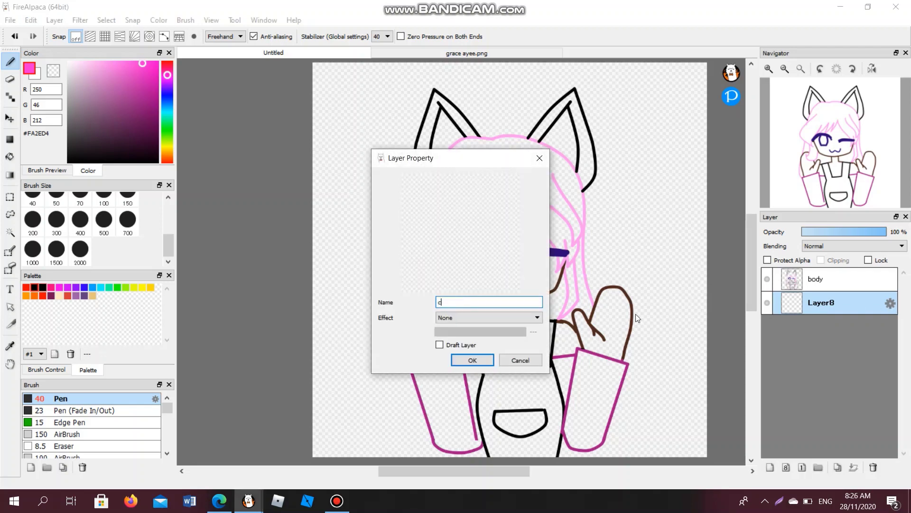
pyautogui.write('color')
pyautogui.click(475, 360)
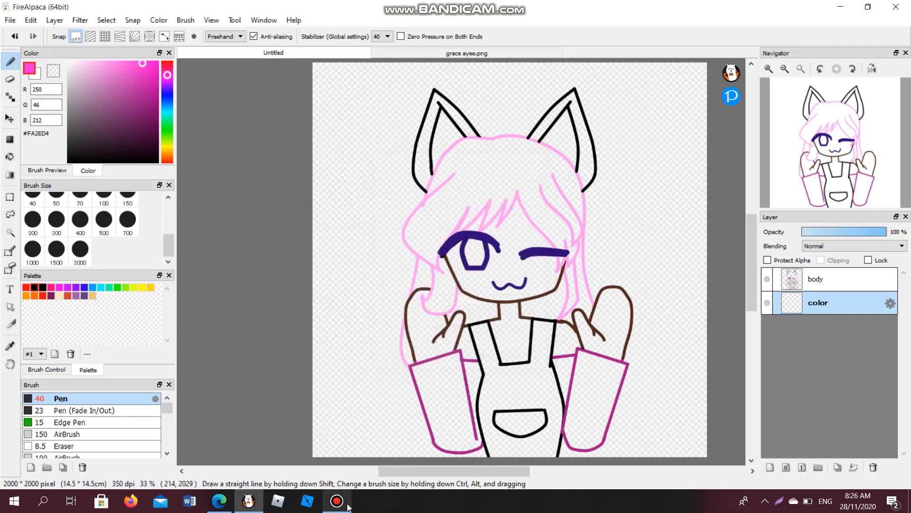
pyautogui.click(337, 501)
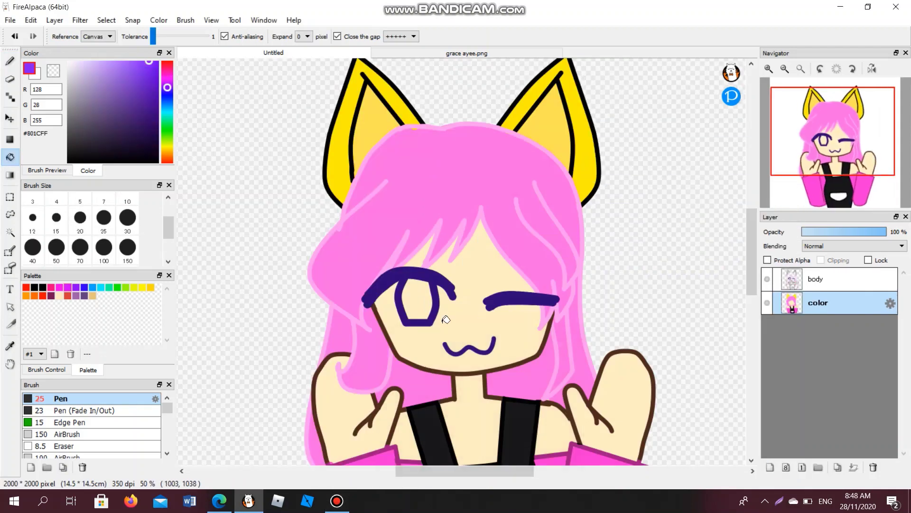
# Step: Fill the open eye's iris with purple #801CFF on the color layer and sample light purple #BB8FFF from the reference's eye
pyautogui.click(417, 304)
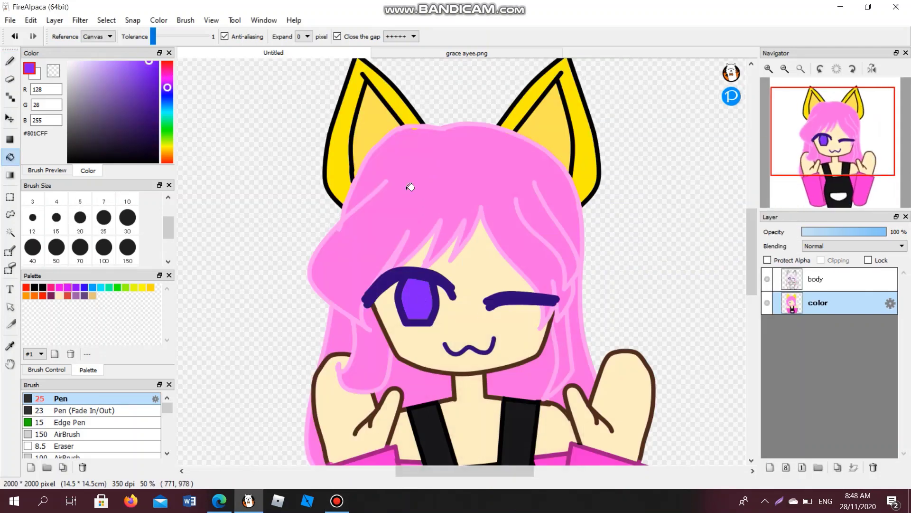
pyautogui.click(466, 53)
pyautogui.rightClick(505, 258)
pyautogui.click(341, 52)
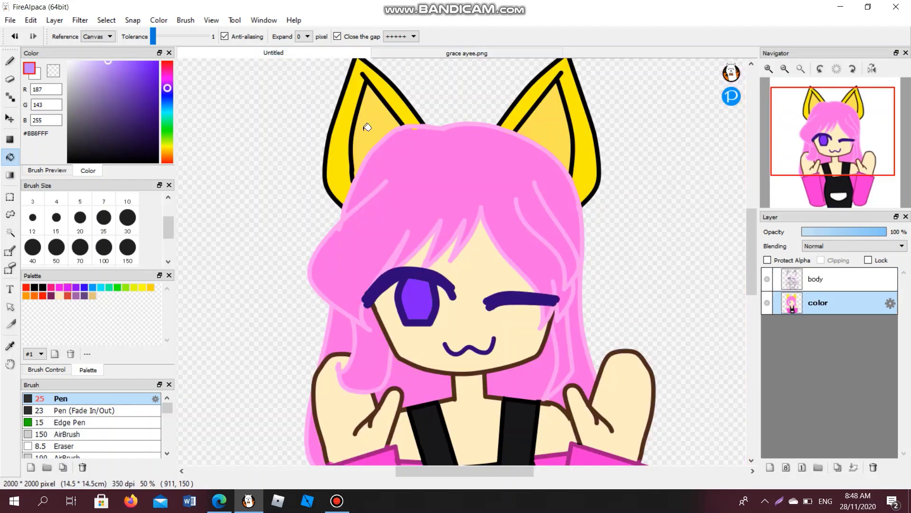
# Step: Paint a light purple heart low in the open iris on a new layer using a 15 px pen, and set the layer's opacity to 72%
pyautogui.click(10, 61)
pyautogui.scroll(3, 423, 319)
pyautogui.click(771, 469)
pyautogui.scroll(1, 426, 295)
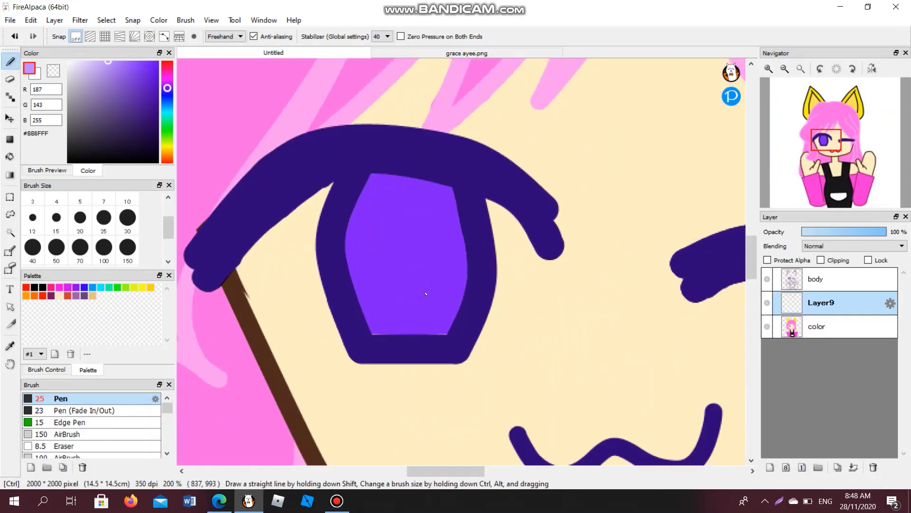
pyautogui.moveTo(425, 295)
pyautogui.mouseDown()
pyautogui.moveTo(380, 281)
pyautogui.moveTo(442, 294)
pyautogui.moveTo(396, 282)
pyautogui.moveTo(447, 320)
pyautogui.moveTo(354, 284)
pyautogui.mouseUp()
pyautogui.click(14, 38)
pyautogui.scroll(1, 419, 317)
pyautogui.click(56, 220)
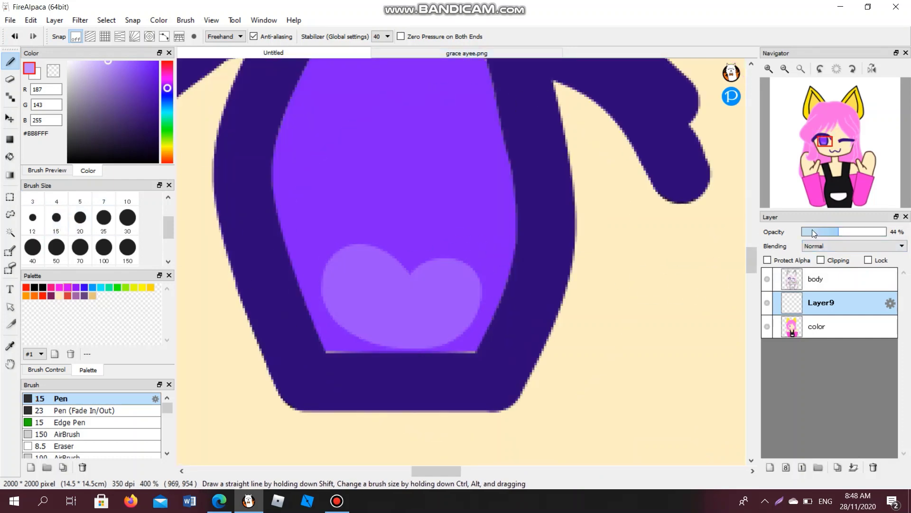
# Step: Sample pale #F8EAFF from the reference's eye and try a highlight stroke across the open eye on the heart and body layers
pyautogui.click(456, 53)
pyautogui.rightClick(471, 219)
pyautogui.click(252, 52)
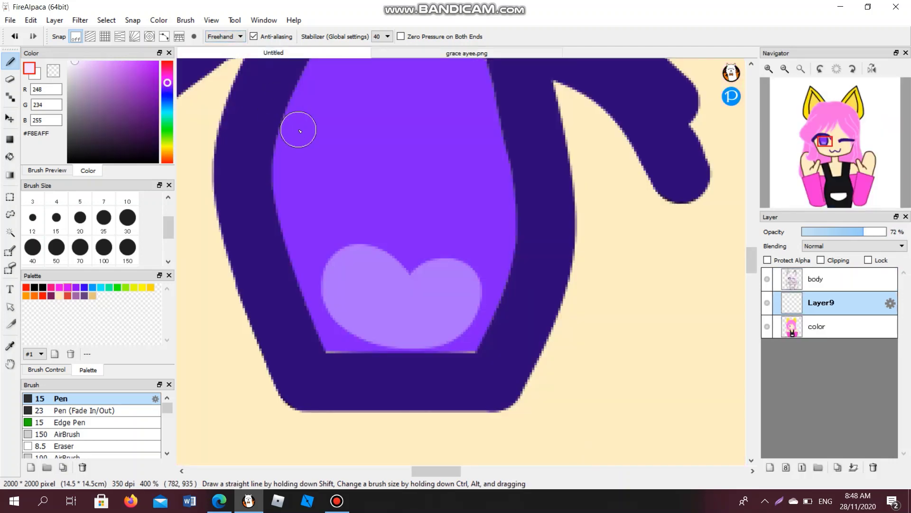
pyautogui.moveTo(449, 473); pyautogui.dragTo(435, 472)
pyautogui.moveTo(455, 128); pyautogui.dragTo(287, 148)
pyautogui.click(15, 36)
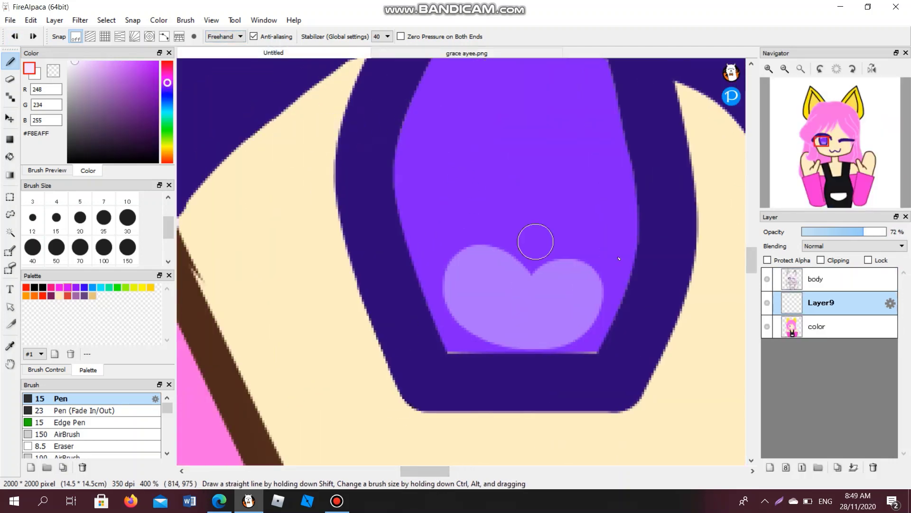
pyautogui.click(785, 274)
pyautogui.moveTo(424, 141)
pyautogui.mouseDown()
pyautogui.moveTo(217, 127)
pyautogui.moveTo(466, 173)
pyautogui.mouseUp()
pyautogui.hotkey('ctrl', 'z')
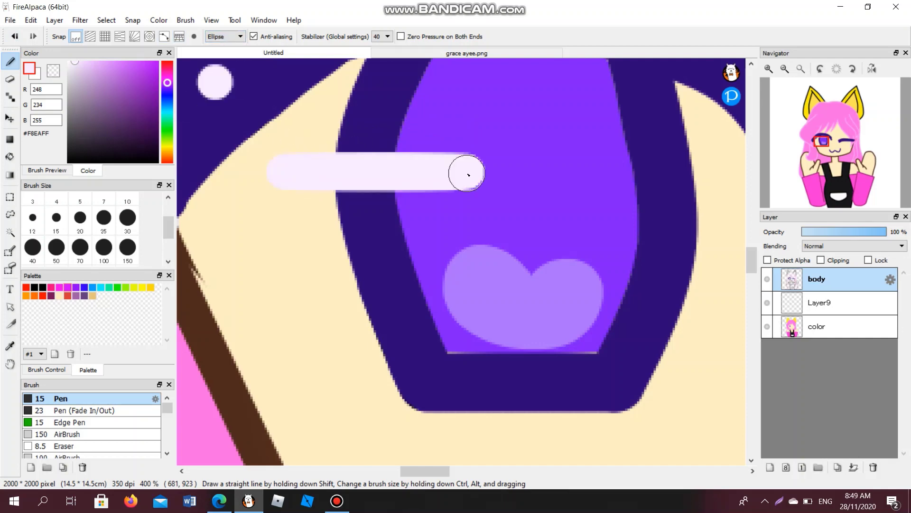
# Step: Paint a rounded near-white #FFFAFF highlight across the open iris's outer edge on the body layer
pyautogui.scroll(-3, 372, 137)
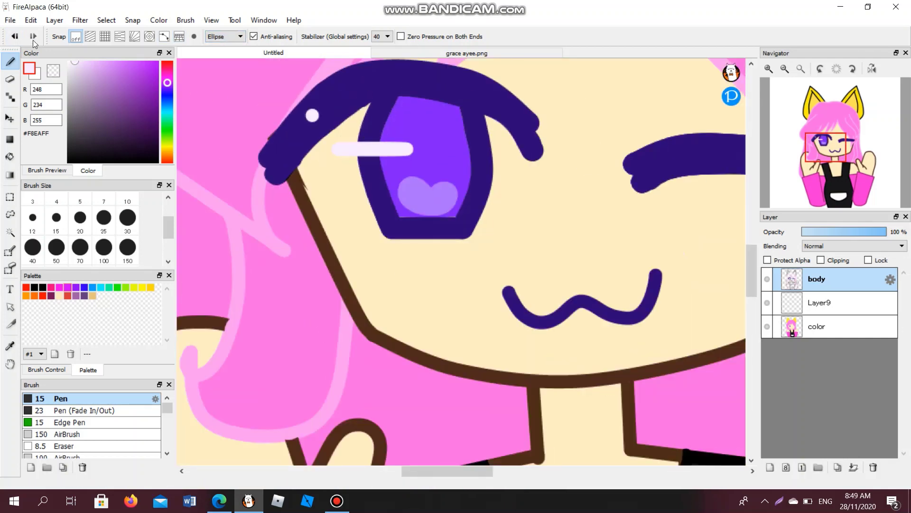
pyautogui.scroll(2, 356, 120)
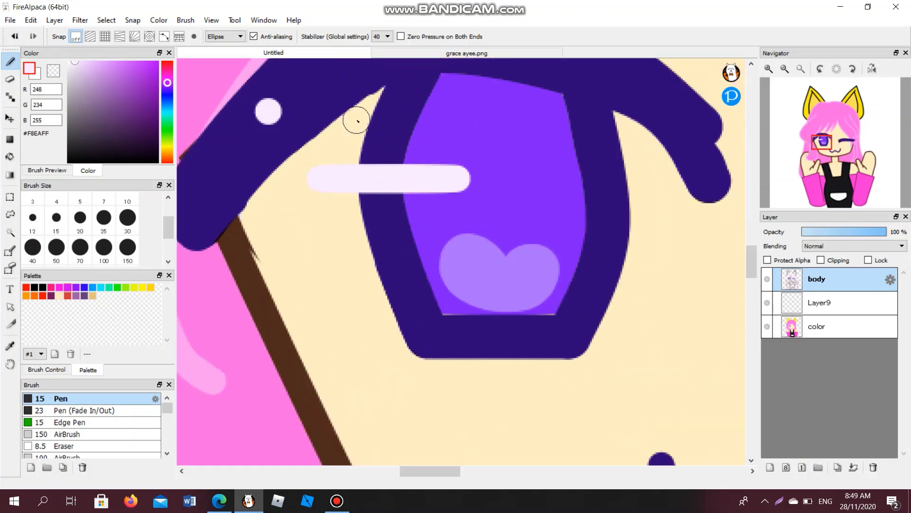
pyautogui.moveTo(363, 119); pyautogui.dragTo(366, 316)
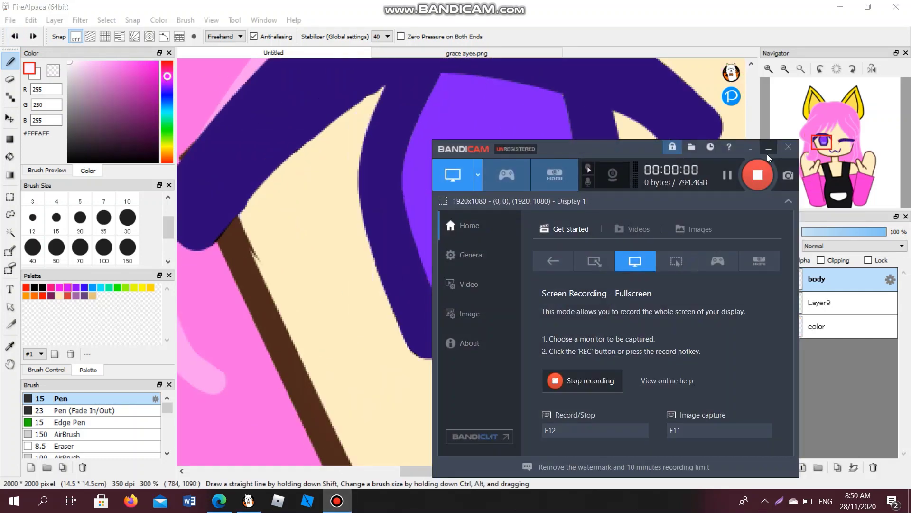
pyautogui.moveTo(439, 156)
pyautogui.mouseDown()
pyautogui.moveTo(405, 155)
pyautogui.moveTo(331, 183)
pyautogui.moveTo(438, 171)
pyautogui.mouseUp()
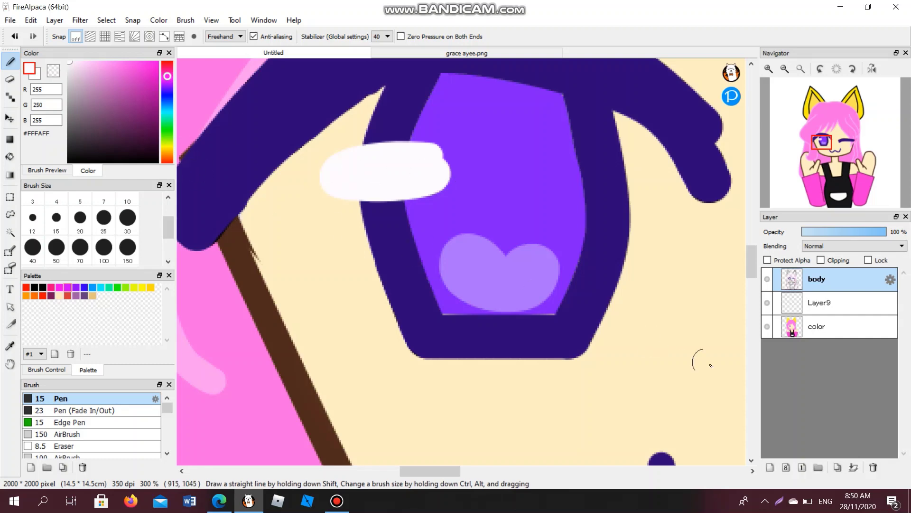
# Step: Outline the open eye's white with straight #FFFAFF lines on the color layer, and extend its outer corner on the body layer
pyautogui.scroll(-3, 518, 284)
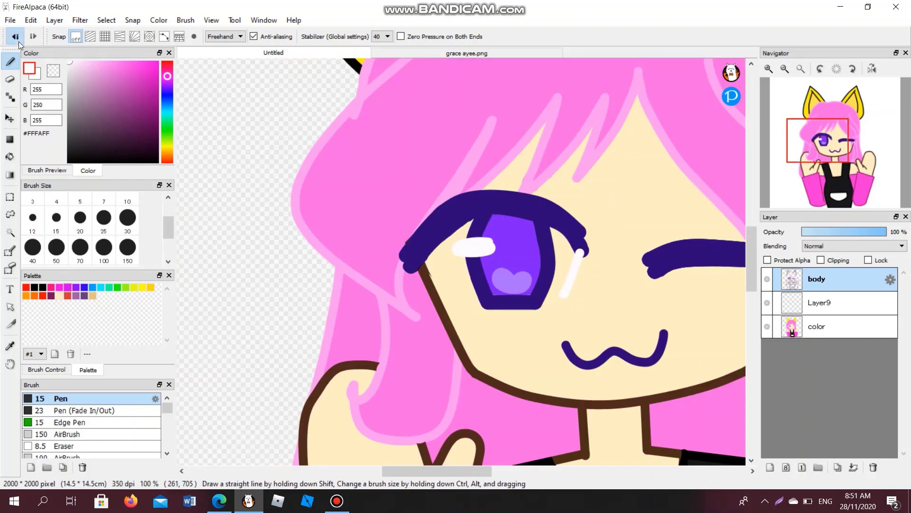
pyautogui.click(227, 56)
pyautogui.scroll(2, 571, 267)
pyautogui.click(817, 326)
pyautogui.moveTo(591, 231); pyautogui.dragTo(542, 353)
pyautogui.moveTo(542, 353); pyautogui.dragTo(343, 353)
pyautogui.moveTo(343, 354); pyautogui.dragTo(270, 259)
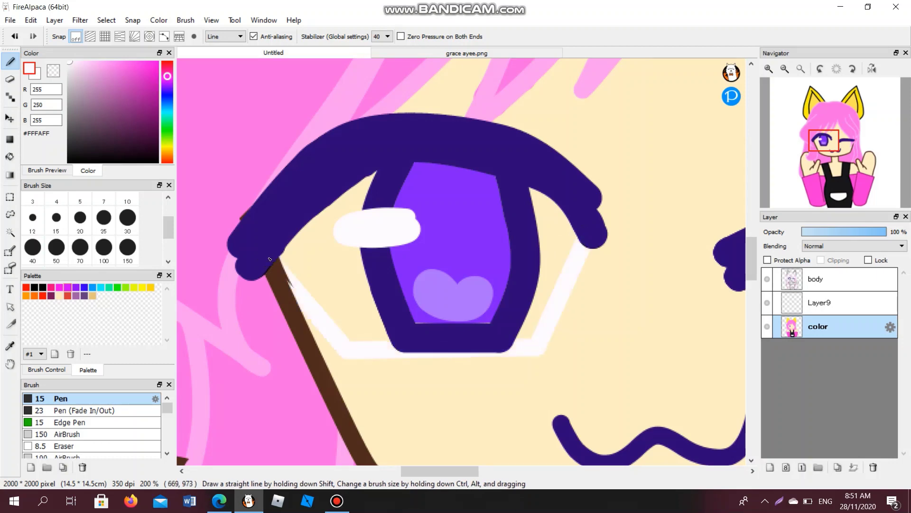
pyautogui.click(832, 284)
pyautogui.moveTo(340, 342); pyautogui.dragTo(267, 254)
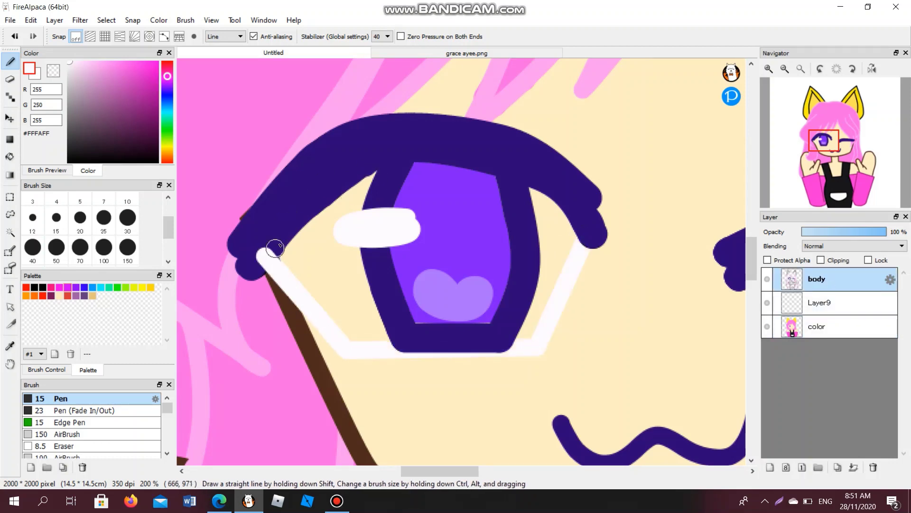
# Step: Fill in the open eye's white on both sides of the iris on the color layer with a 40 px pen
pyautogui.click(791, 329)
pyautogui.click(103, 247)
pyautogui.moveTo(513, 219); pyautogui.dragTo(518, 223)
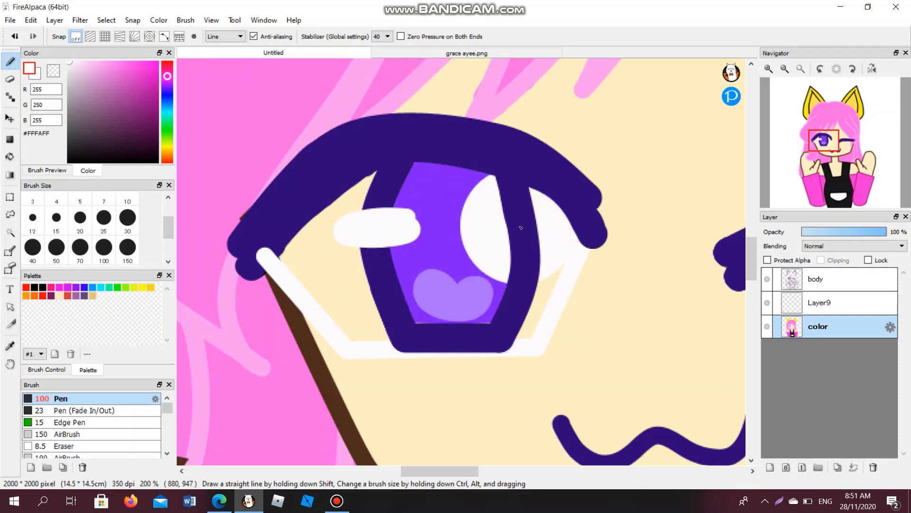
pyautogui.click(13, 36)
pyautogui.click(32, 246)
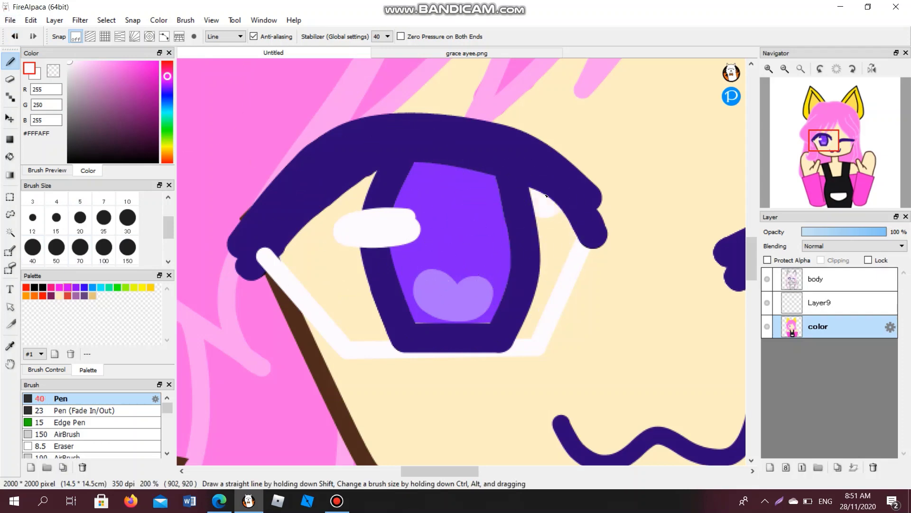
pyautogui.moveTo(542, 300)
pyautogui.mouseDown()
pyautogui.moveTo(529, 326)
pyautogui.moveTo(355, 182)
pyautogui.moveTo(338, 257)
pyautogui.moveTo(383, 330)
pyautogui.moveTo(349, 333)
pyautogui.moveTo(310, 274)
pyautogui.moveTo(308, 227)
pyautogui.mouseUp()
# Step: Sample dark purple #2E0A76 from the eyelash and repaint the lash's outer corner over the white on the body layer
pyautogui.click(10, 79)
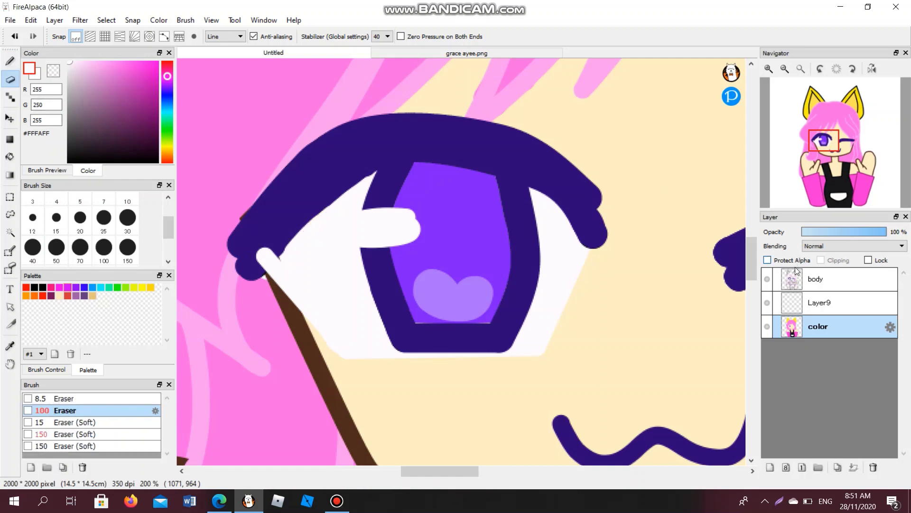
pyautogui.click(816, 279)
pyautogui.rightClick(334, 157)
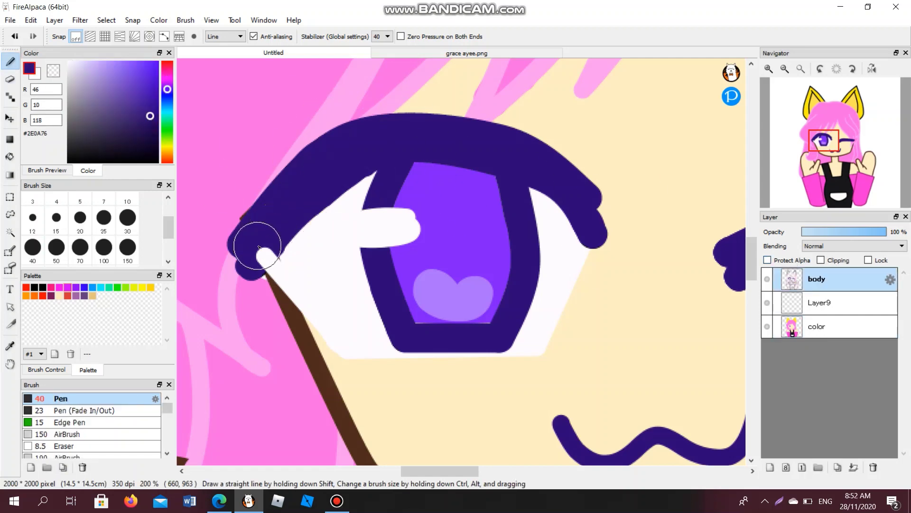
pyautogui.scroll(-3, 277, 223)
pyautogui.moveTo(458, 211); pyautogui.dragTo(442, 196)
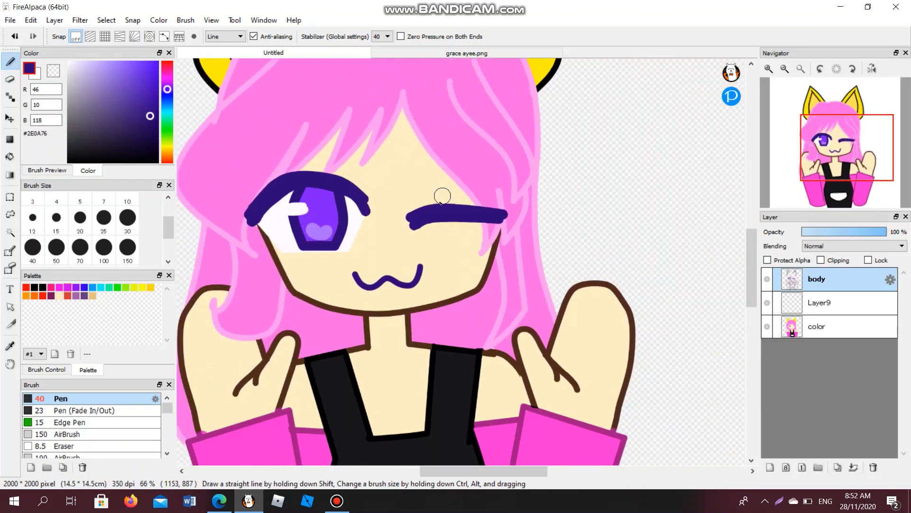
# Step: Draw thin dark purple eyebrows and a crease line above the winking eye with a 12 px freehand pen
pyautogui.click(32, 217)
pyautogui.moveTo(455, 142); pyautogui.dragTo(402, 142)
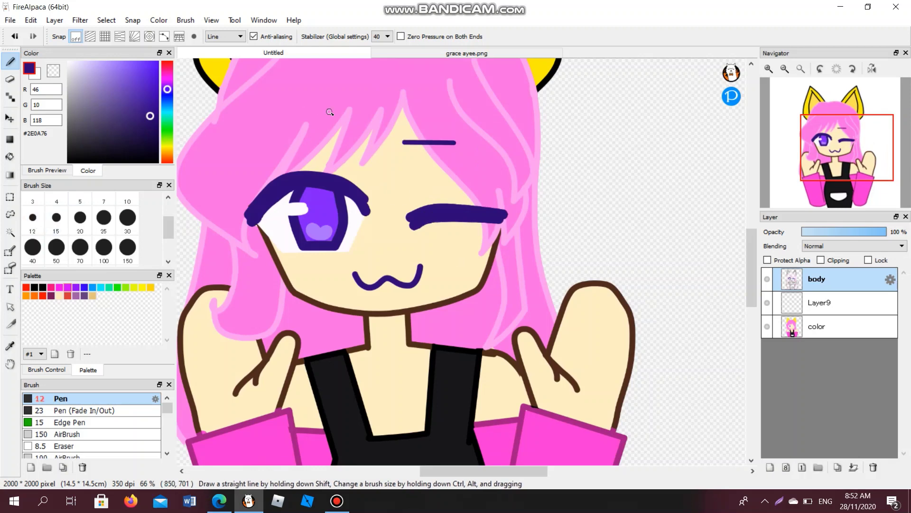
pyautogui.click(238, 36)
pyautogui.click(221, 46)
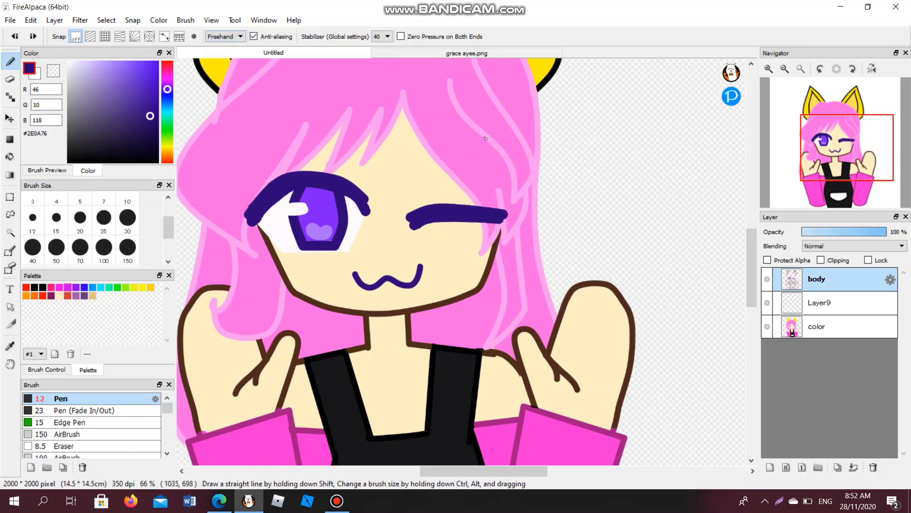
pyautogui.scroll(5, 425, 193)
pyautogui.moveTo(361, 260); pyautogui.dragTo(435, 202)
pyautogui.moveTo(504, 209); pyautogui.dragTo(590, 207)
pyautogui.scroll(-2, 366, 246)
pyautogui.moveTo(386, 404); pyautogui.dragTo(572, 239)
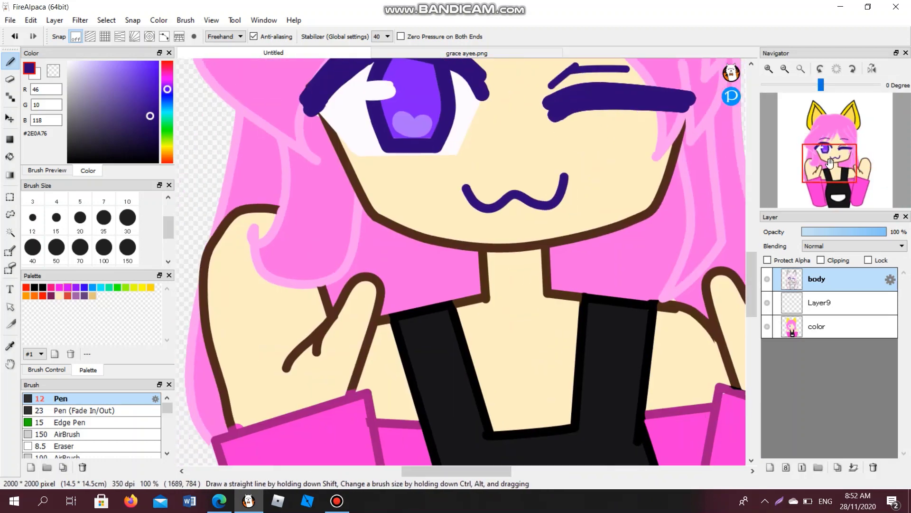
pyautogui.scroll(-1, 572, 239)
pyautogui.scroll(-2, 572, 240)
# Step: Try to merge the body layer down into the heart layer, and undo the merge
pyautogui.click(885, 303)
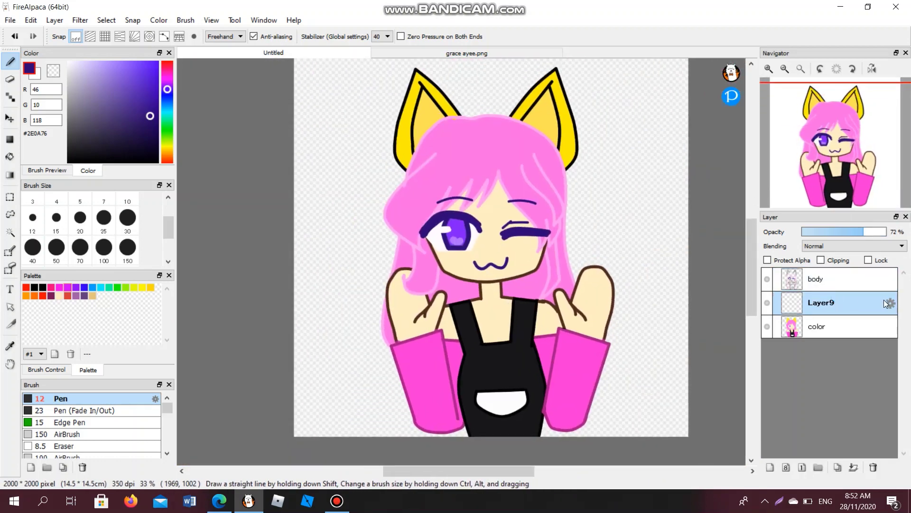
pyautogui.click(894, 305)
pyautogui.click(539, 159)
pyautogui.click(845, 279)
pyautogui.click(854, 467)
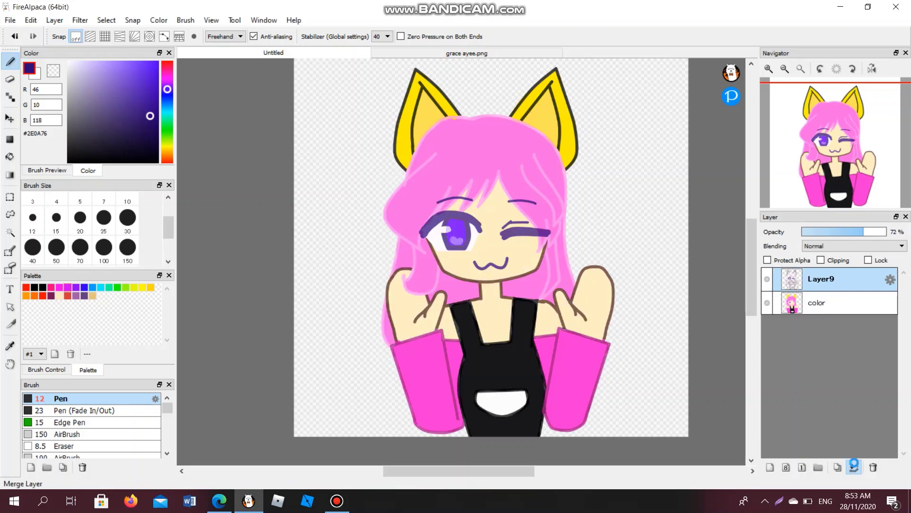
pyautogui.click(853, 467)
pyautogui.click(16, 37)
pyautogui.click(17, 37)
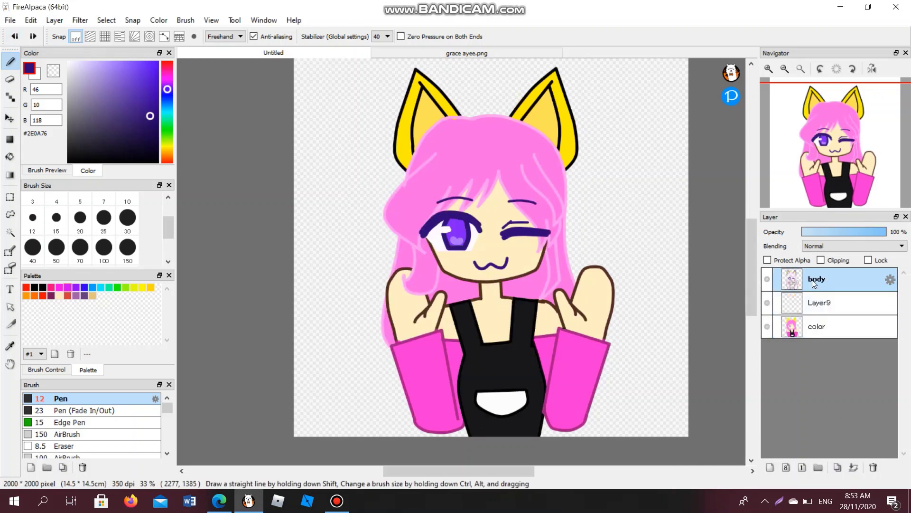
# Step: Move the body layer below the heart layer and merge both down into the color layer
pyautogui.moveTo(813, 285); pyautogui.dragTo(811, 329)
pyautogui.click(811, 306)
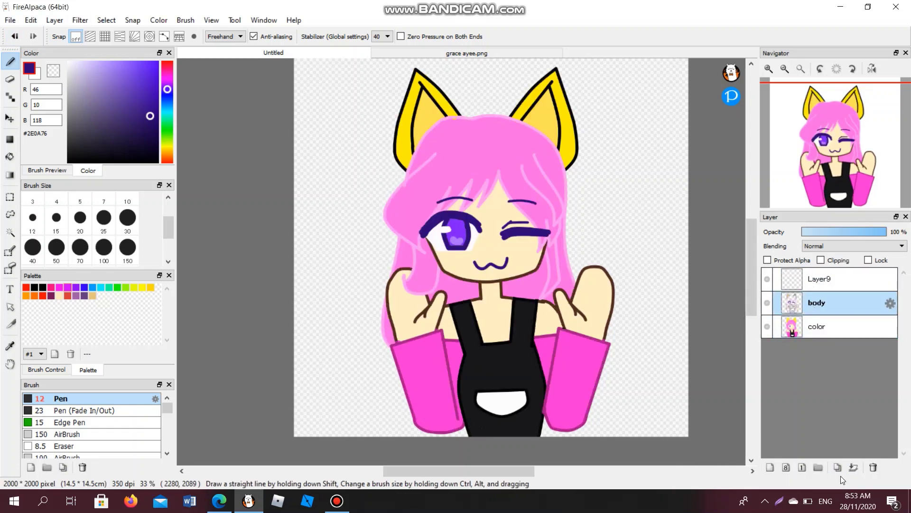
pyautogui.click(853, 468)
pyautogui.click(824, 280)
pyautogui.click(854, 467)
# Step: Add a new layer for the background and place it below the color layer
pyautogui.click(770, 467)
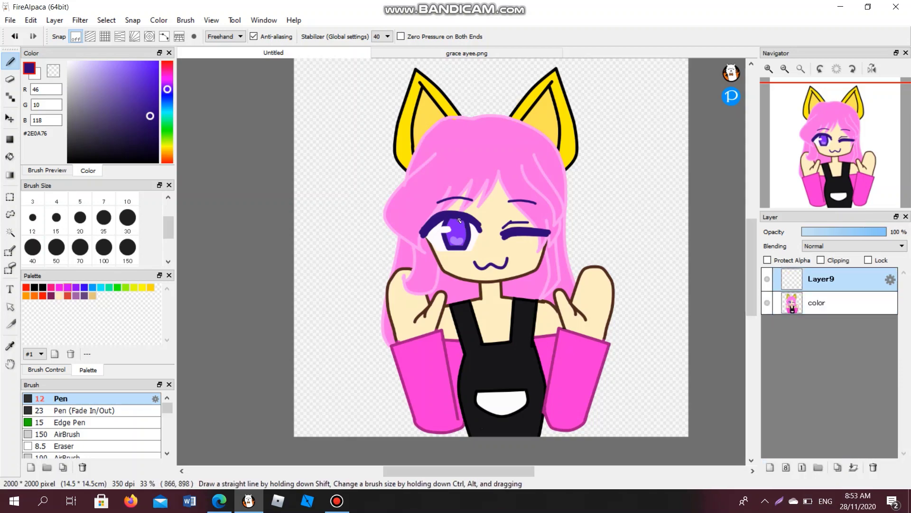
pyautogui.scroll(3, 459, 220)
pyautogui.scroll(-3, 298, 154)
pyautogui.click(826, 150)
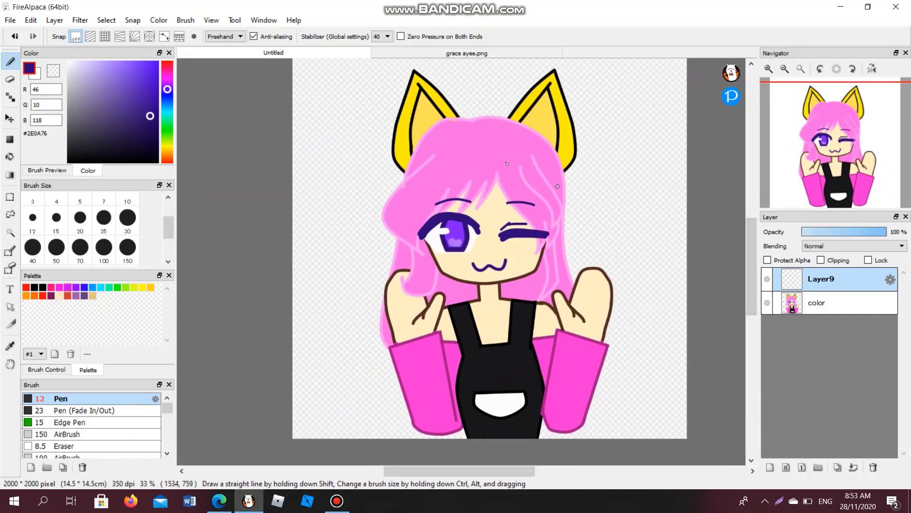
pyautogui.click(494, 53)
pyautogui.scroll(-3, 440, 190)
pyautogui.click(273, 53)
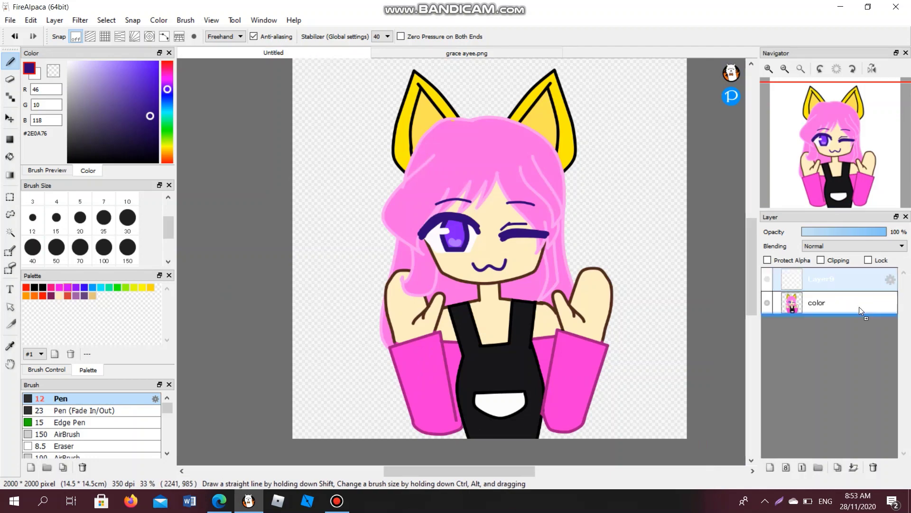
# Step: Sample the blue #555CA3 from the reference's background and hide the color layer in the drawing
pyautogui.scroll(-5, 138, 428)
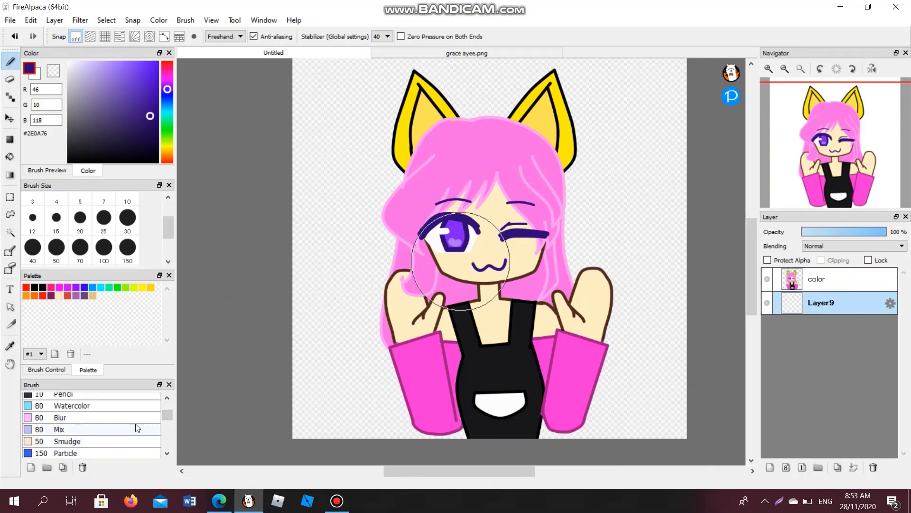
pyautogui.click(142, 454)
pyautogui.scroll(-3, 302, 196)
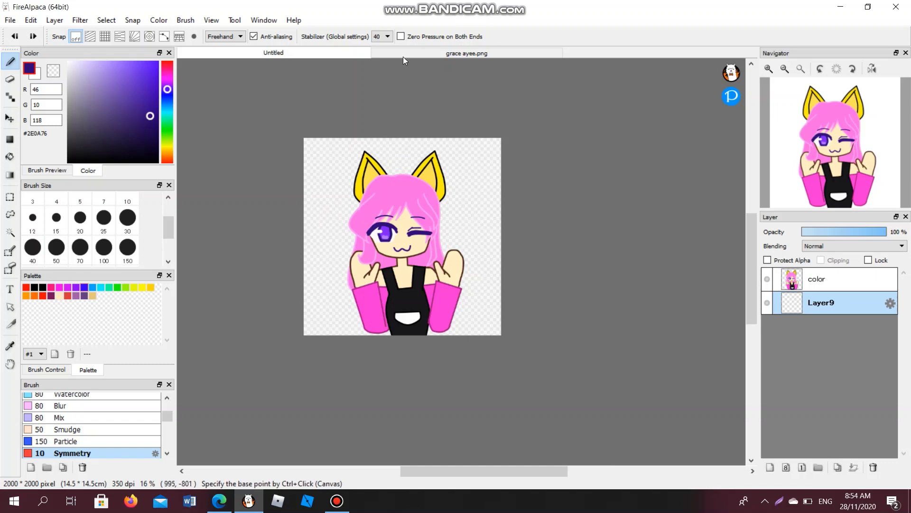
pyautogui.click(403, 56)
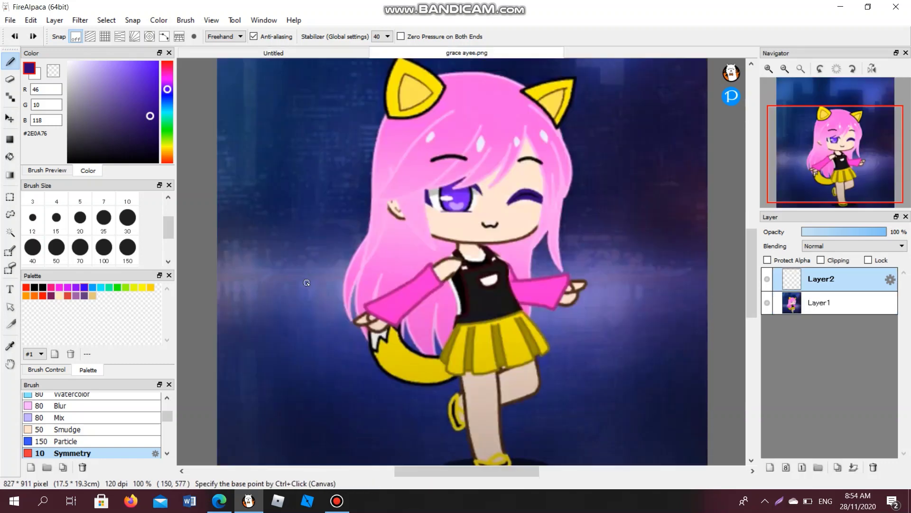
pyautogui.keyDown('alt'); pyautogui.click(306, 283); pyautogui.keyUp('alt')
pyautogui.click(252, 56)
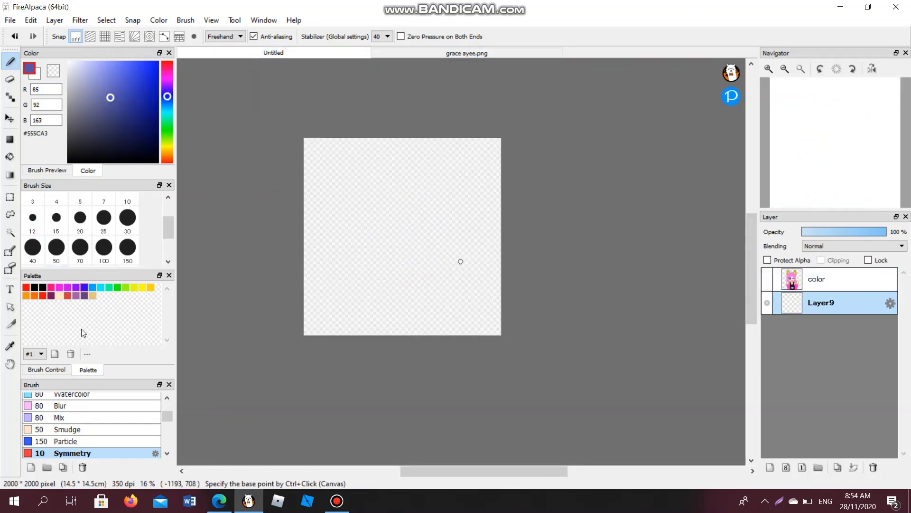
# Step: Set the AirBrush to 1000 px, try a blue stroke across the lower canvas, and undo it
pyautogui.scroll(1, 169, 395)
pyautogui.click(109, 407)
pyautogui.scroll(-2, 95, 228)
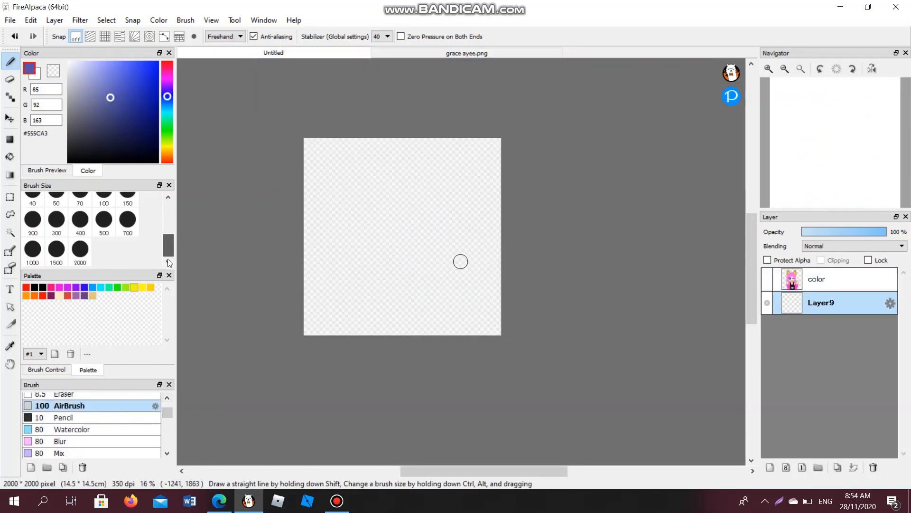
pyautogui.click(103, 219)
pyautogui.click(33, 250)
pyautogui.moveTo(314, 295)
pyautogui.mouseDown()
pyautogui.moveTo(466, 299)
pyautogui.moveTo(282, 317)
pyautogui.moveTo(546, 303)
pyautogui.mouseUp()
pyautogui.click(14, 36)
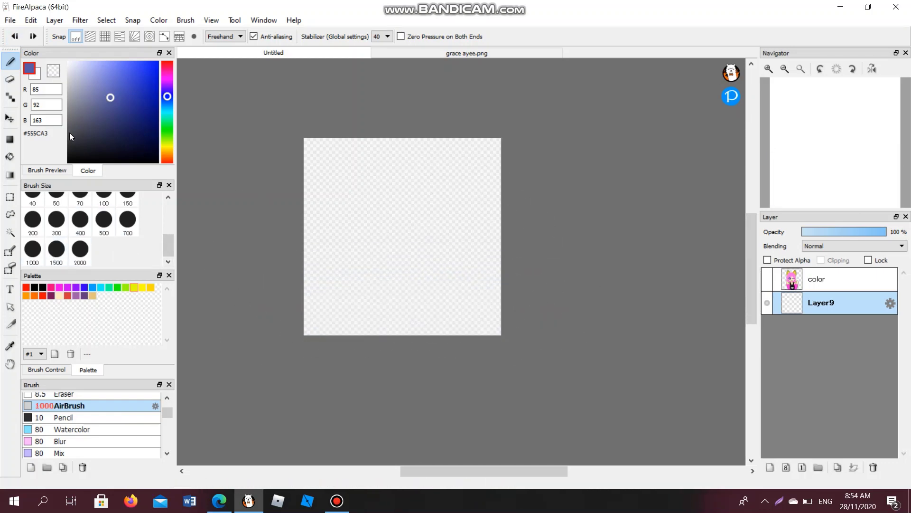
# Step: Fill the lower canvas with a blue #555CA3 rectangle and the area above with dark blue #121639 sampled from the reference
pyautogui.click(10, 140)
pyautogui.moveTo(303, 240); pyautogui.dragTo(508, 339)
pyautogui.click(466, 53)
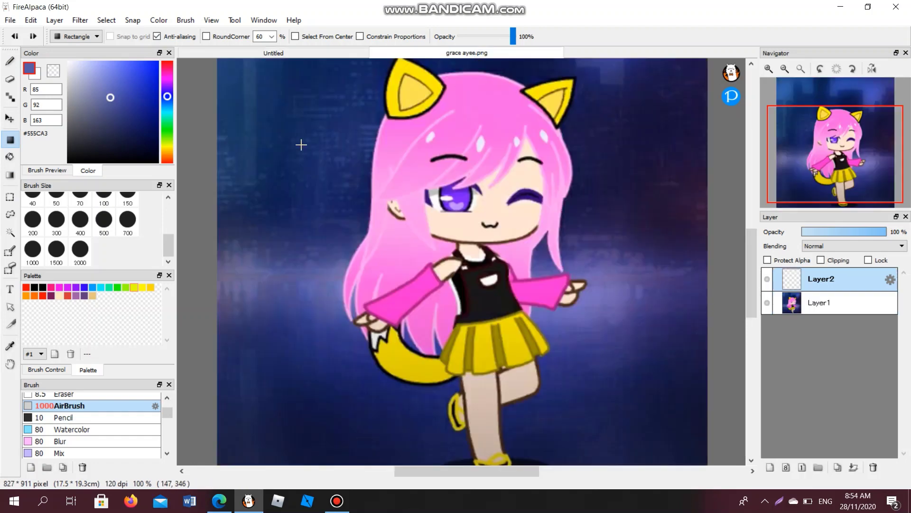
pyautogui.rightClick(667, 419)
pyautogui.click(326, 55)
pyautogui.moveTo(279, 128)
pyautogui.mouseDown()
pyautogui.moveTo(537, 288)
pyautogui.moveTo(391, 273)
pyautogui.moveTo(582, 275)
pyautogui.mouseUp()
# Step: Soften the boundary between the dark blue and lighter blue background areas with the AirBrush
pyautogui.click(12, 62)
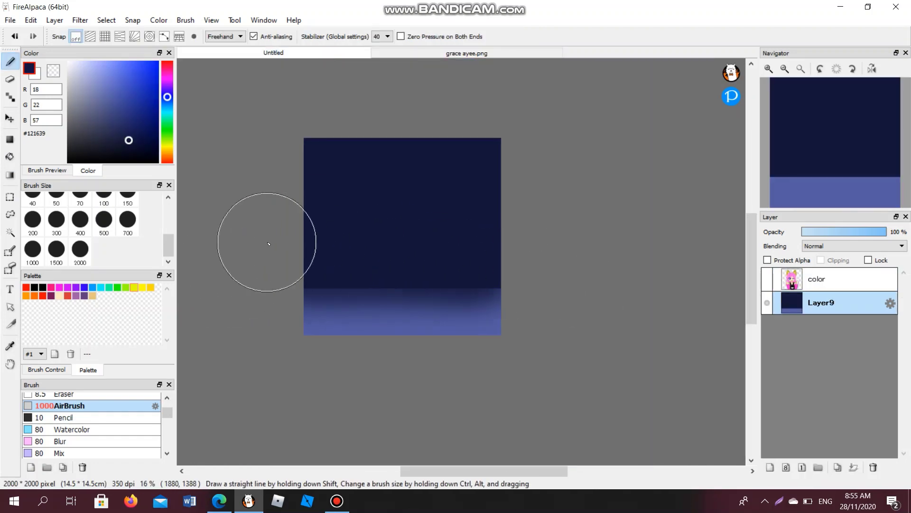
pyautogui.click(820, 151)
pyautogui.moveTo(820, 150); pyautogui.dragTo(854, 152)
# Step: Set the Symmetry Rotate brush to 100 px and sample the plum #772A69 from the reference
pyautogui.scroll(-10, 167, 449)
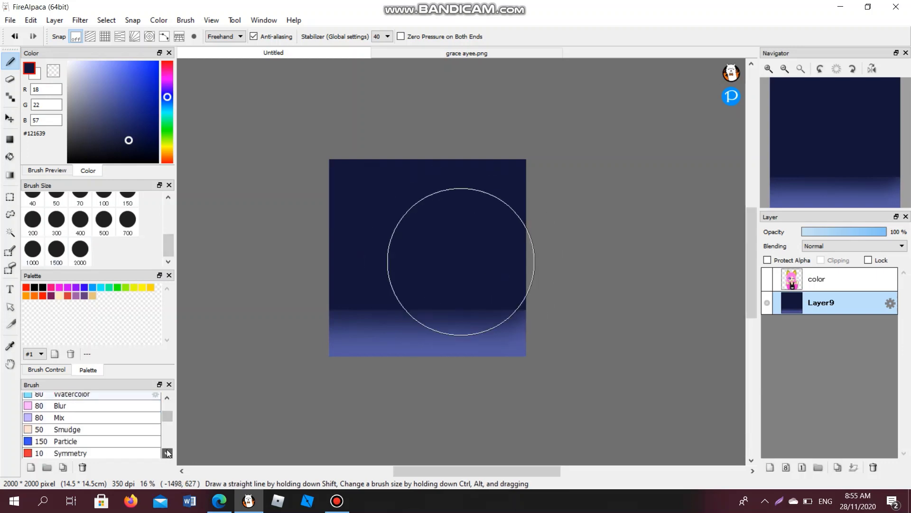
pyautogui.click(138, 443)
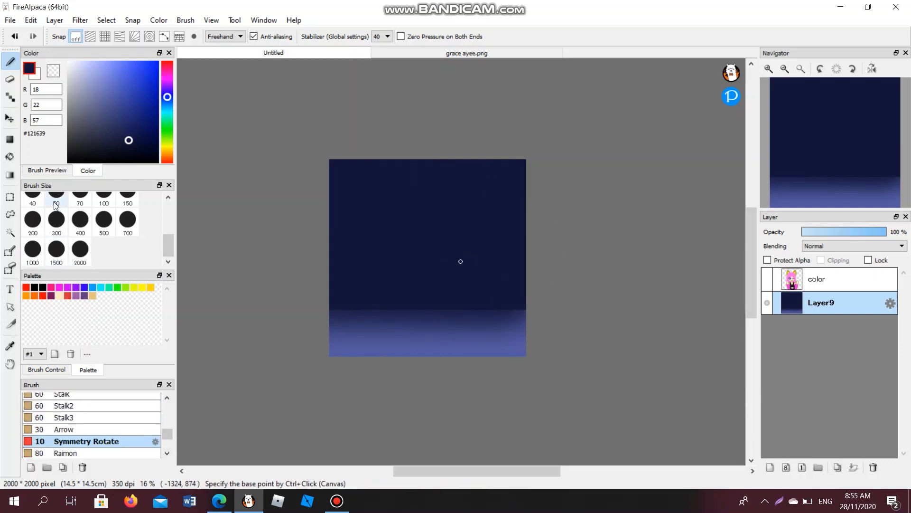
pyautogui.click(467, 52)
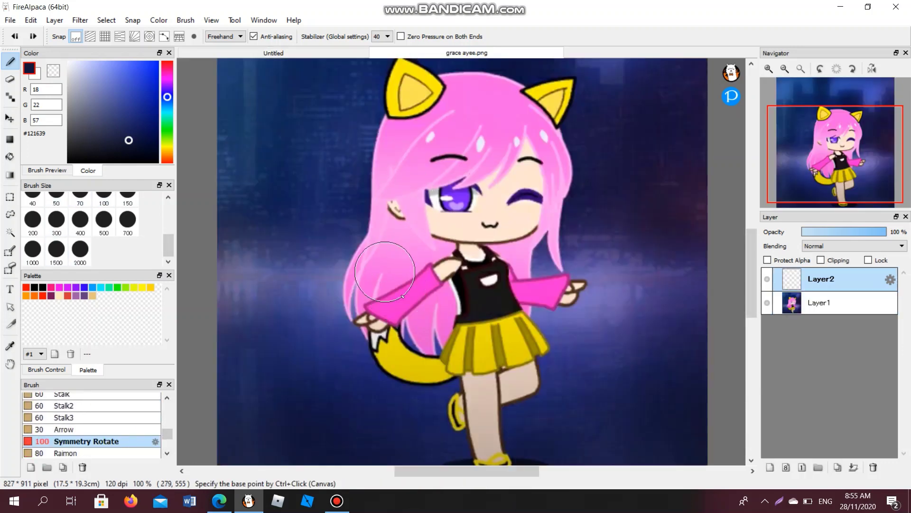
pyautogui.rightClick(404, 297)
pyautogui.click(273, 53)
# Step: Try a plum radial stroke on the background layer, undo it, and draw it across the canvas on a new layer
pyautogui.moveTo(417, 256); pyautogui.dragTo(315, 149)
pyautogui.click(17, 36)
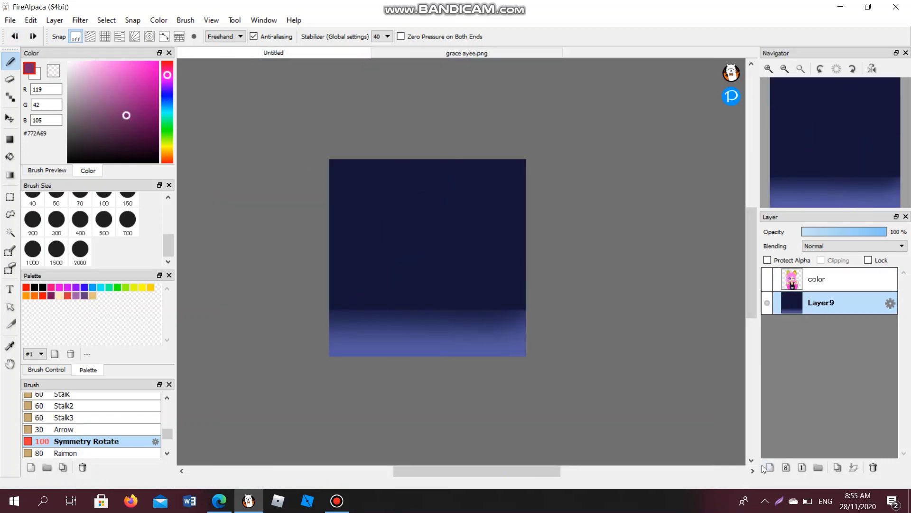
pyautogui.click(770, 468)
pyautogui.moveTo(429, 258)
pyautogui.mouseDown()
pyautogui.moveTo(286, 184)
pyautogui.moveTo(295, 155)
pyautogui.mouseUp()
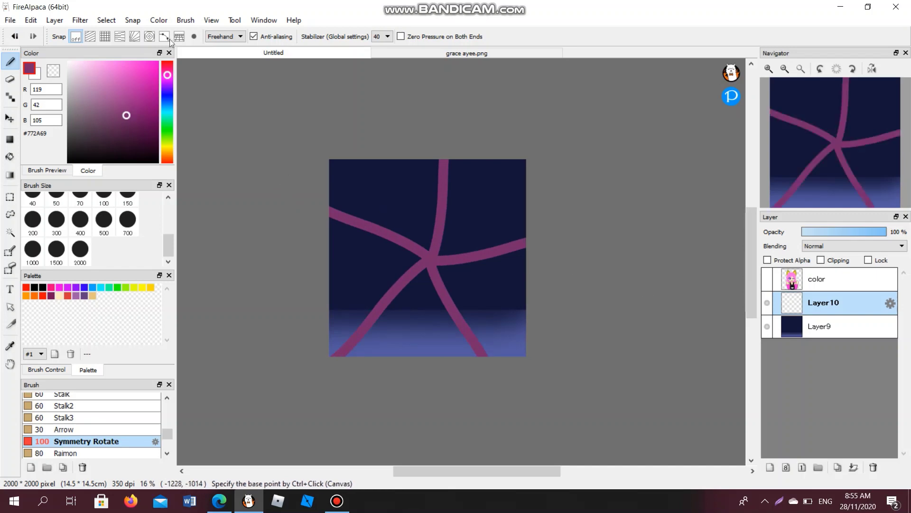
# Step: Duplicate the plum stroke layer and apply a Gaussian Blur to the upper copy for a soft glow
pyautogui.click(839, 468)
pyautogui.click(80, 19)
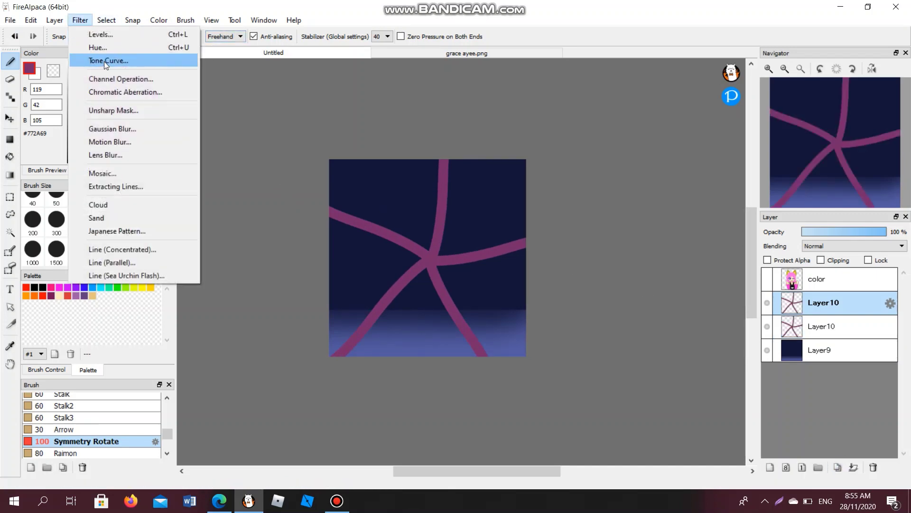
pyautogui.click(101, 126)
pyautogui.moveTo(443, 250)
pyautogui.mouseDown()
pyautogui.moveTo(503, 233)
pyautogui.moveTo(681, 228)
pyautogui.mouseUp()
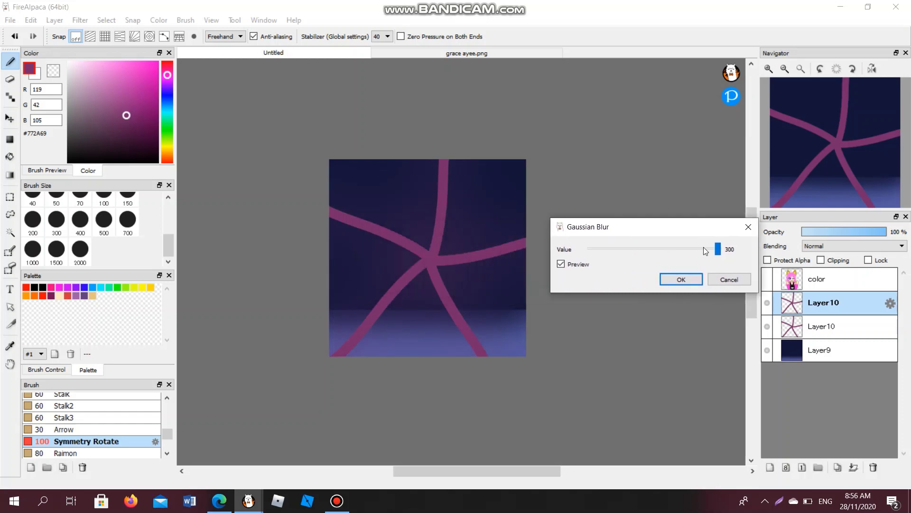
pyautogui.click(681, 279)
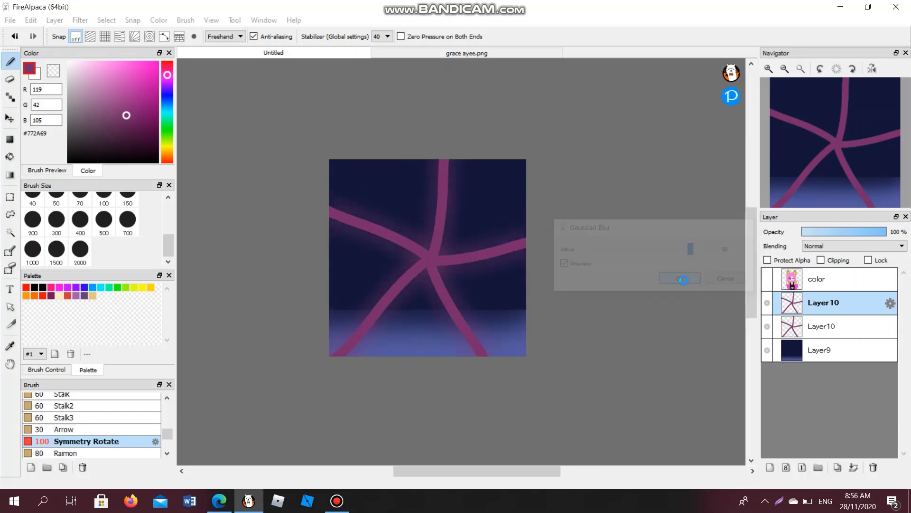
# Step: Sample the light pink #EF89DD from the reference and return to the drawing
pyautogui.click(456, 53)
pyautogui.click(113, 68)
pyautogui.click(107, 67)
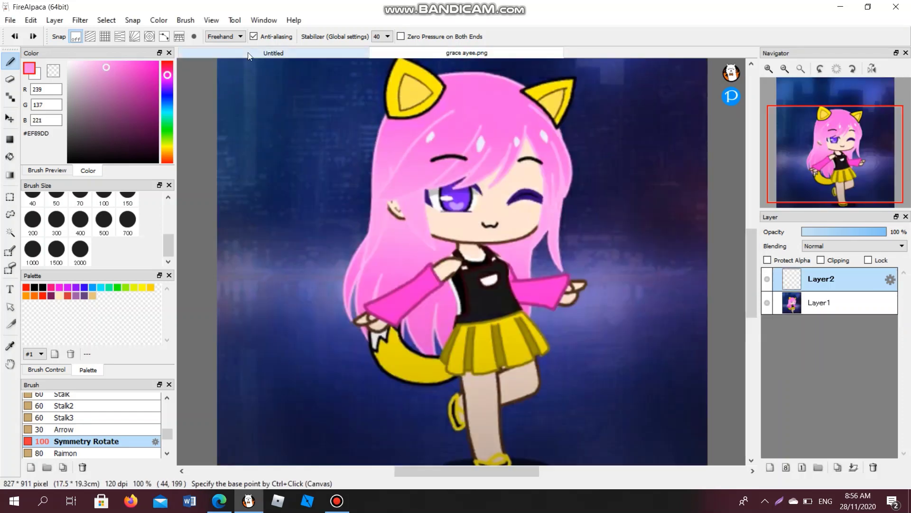
pyautogui.click(248, 53)
# Step: Try two light pink radial strokes over the background and undo both
pyautogui.moveTo(417, 228)
pyautogui.mouseDown()
pyautogui.moveTo(388, 195)
pyautogui.moveTo(429, 174)
pyautogui.mouseUp()
pyautogui.moveTo(487, 307)
pyautogui.mouseDown()
pyautogui.moveTo(475, 285)
pyautogui.moveTo(435, 309)
pyautogui.mouseUp()
pyautogui.click(8, 38)
pyautogui.click(8, 38)
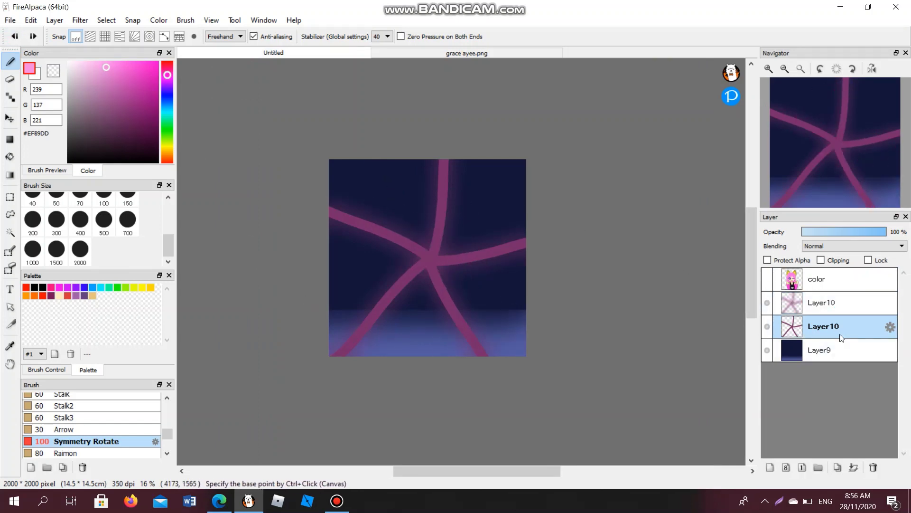
# Step: Apply a Lens Blur with adjusted radius and brightness to the lower plum stroke layer
pyautogui.click(79, 20)
pyautogui.click(97, 154)
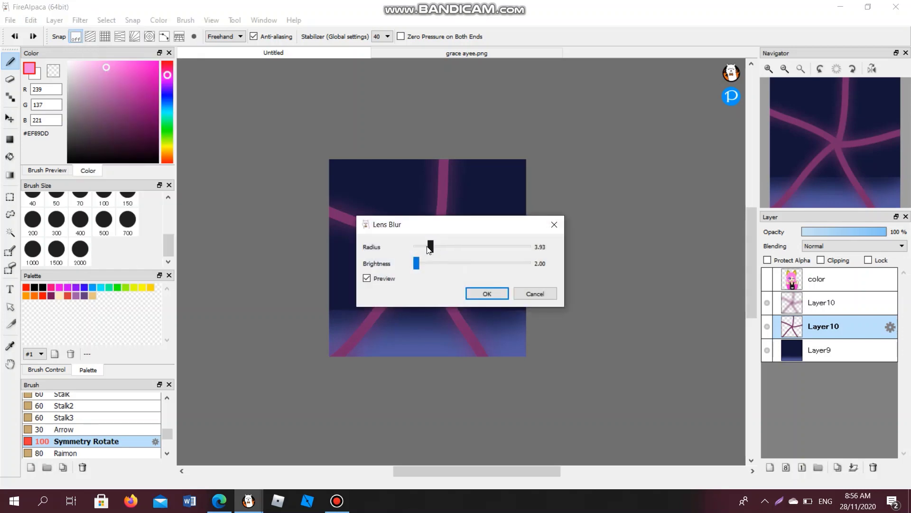
pyautogui.click(460, 244)
pyautogui.click(440, 263)
pyautogui.moveTo(493, 224); pyautogui.dragTo(639, 239)
pyautogui.click(637, 278)
pyautogui.click(629, 307)
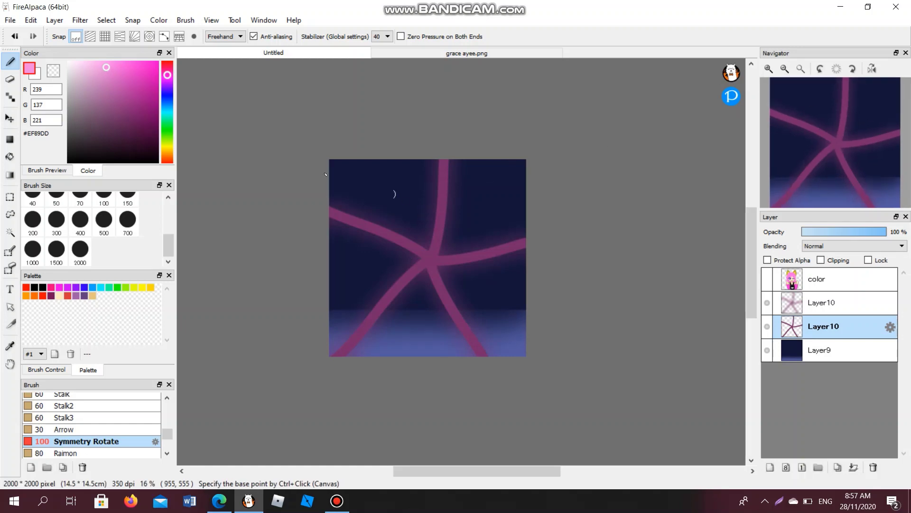
# Step: Add a new layer above the blurred plum strokes, try two light pink radial swirls on it, and undo them
pyautogui.click(770, 467)
pyautogui.moveTo(386, 214)
pyautogui.mouseDown()
pyautogui.moveTo(503, 316)
pyautogui.moveTo(508, 338)
pyautogui.mouseUp()
pyautogui.click(502, 316)
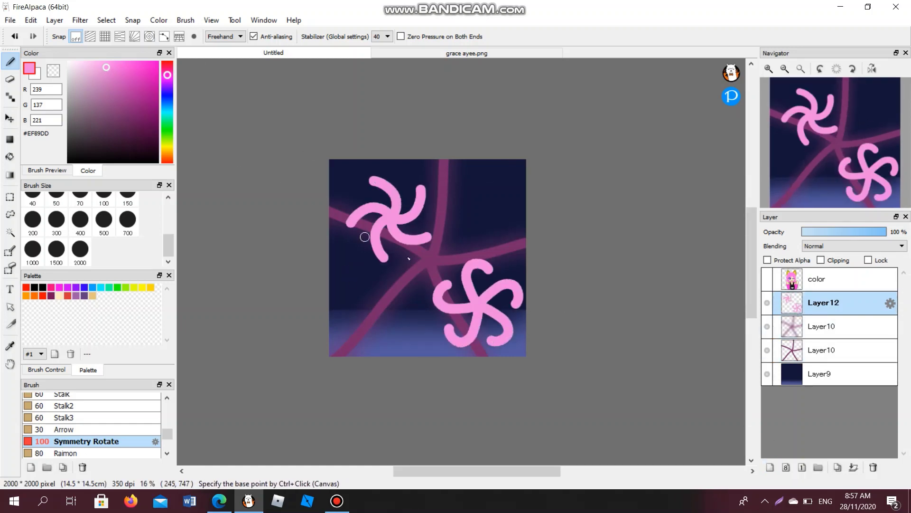
pyautogui.click(767, 280)
pyautogui.click(767, 280)
pyautogui.click(767, 280)
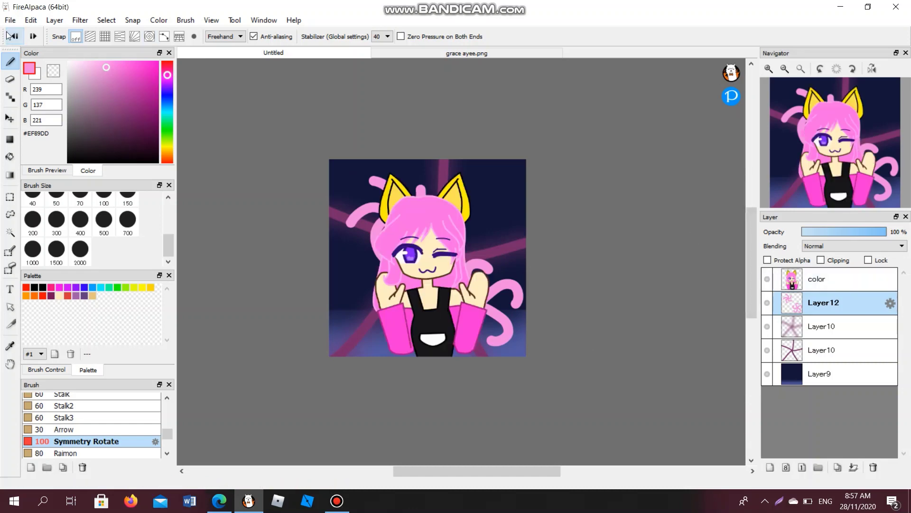
pyautogui.click(13, 36)
pyautogui.click(13, 37)
pyautogui.click(13, 36)
# Step: Turn on parallel snapping, try thick light pink lines across the canvas with the Symmetry Rotate brush, and undo them
pyautogui.click(90, 36)
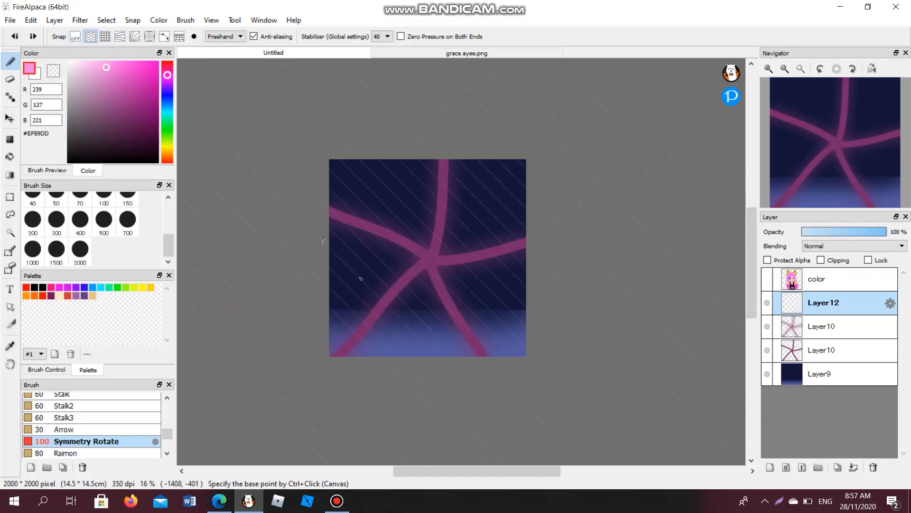
pyautogui.moveTo(332, 292); pyautogui.dragTo(423, 389)
pyautogui.moveTo(536, 315); pyautogui.dragTo(230, 126)
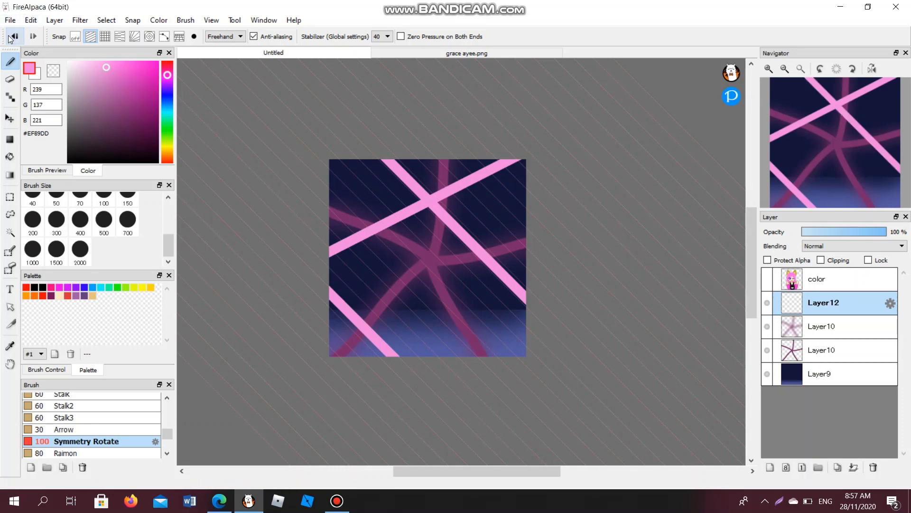
pyautogui.click(13, 36)
pyautogui.click(13, 36)
# Step: Draw thin light pink parallel diagonal lines across the canvas with the 12 px Pen, then show the color layer and turn snapping off
pyautogui.click(167, 397)
pyautogui.click(119, 398)
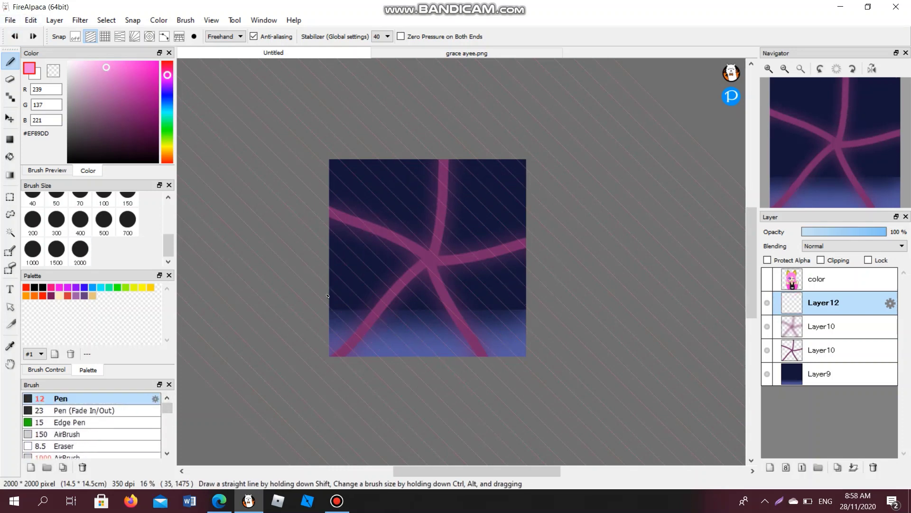
pyautogui.moveTo(403, 393)
pyautogui.mouseDown()
pyautogui.moveTo(278, 243)
pyautogui.moveTo(215, 190)
pyautogui.mouseUp()
pyautogui.moveTo(304, 312); pyautogui.dragTo(361, 369)
pyautogui.moveTo(484, 147); pyautogui.dragTo(549, 200)
pyautogui.moveTo(385, 157); pyautogui.dragTo(526, 298)
pyautogui.moveTo(330, 203); pyautogui.dragTo(482, 357)
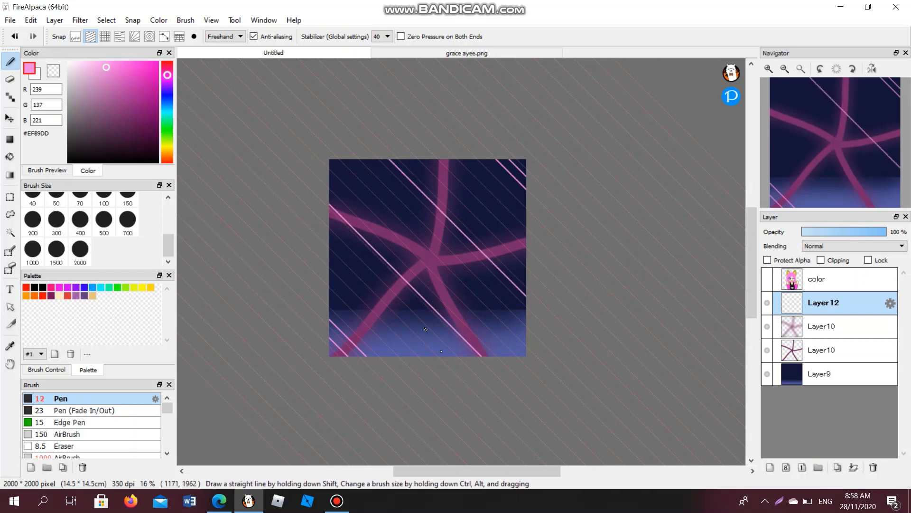
pyautogui.moveTo(345, 165); pyautogui.dragTo(526, 349)
pyautogui.click(16, 38)
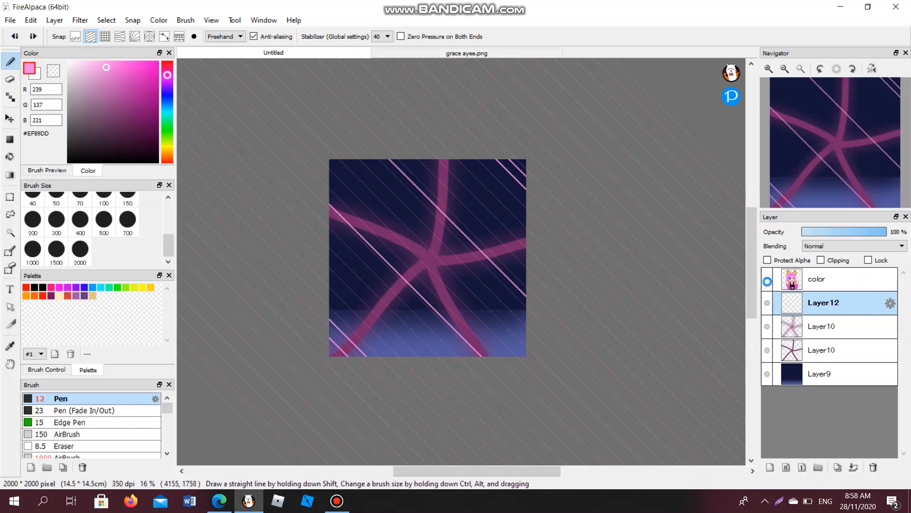
pyautogui.click(767, 279)
pyautogui.click(75, 36)
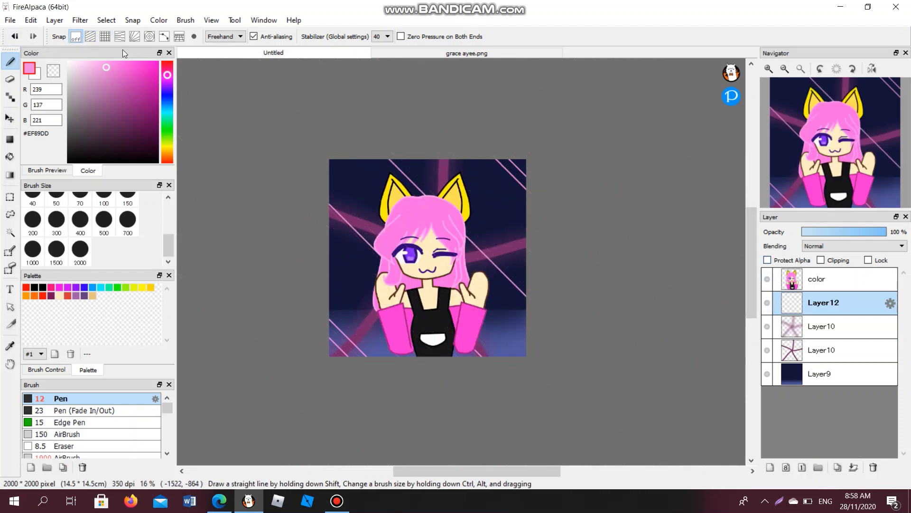
# Step: Apply Chromatic Aberration and a Motion Blur to the diagonal line layer
pyautogui.click(80, 20)
pyautogui.click(100, 92)
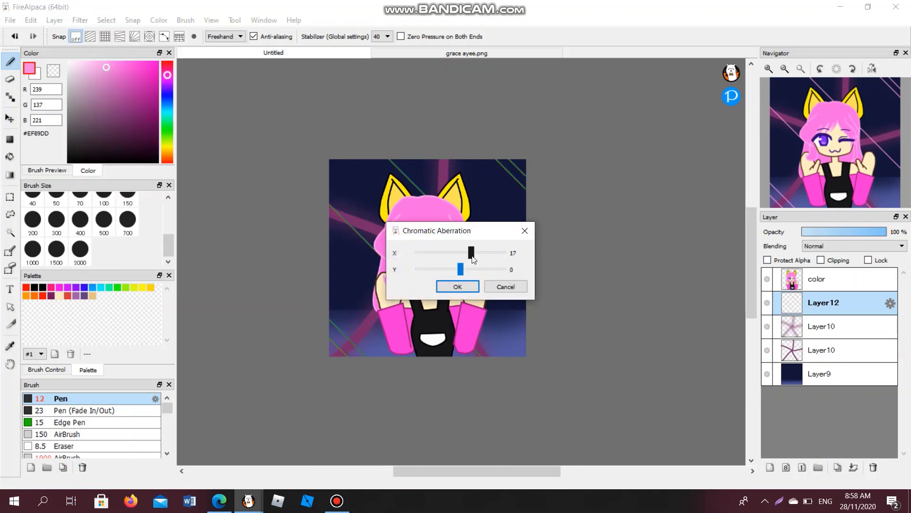
pyautogui.click(458, 286)
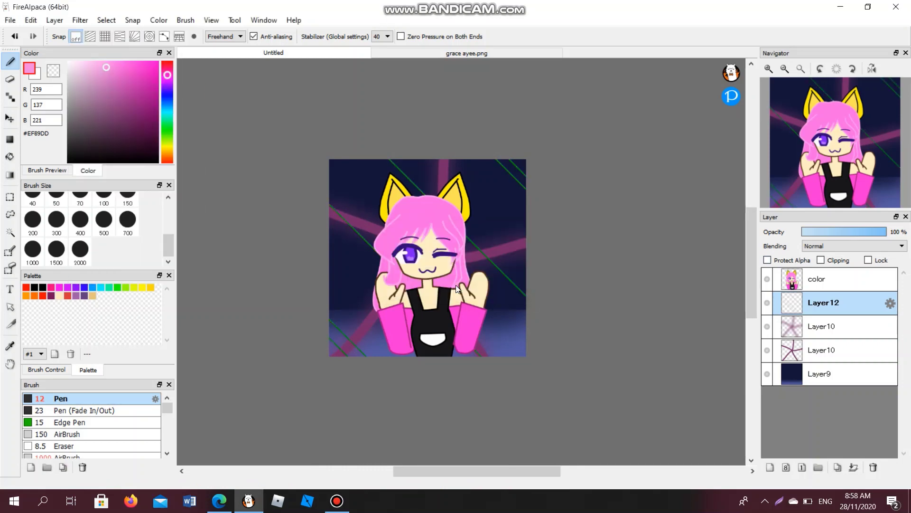
pyautogui.click(80, 20)
pyautogui.click(107, 142)
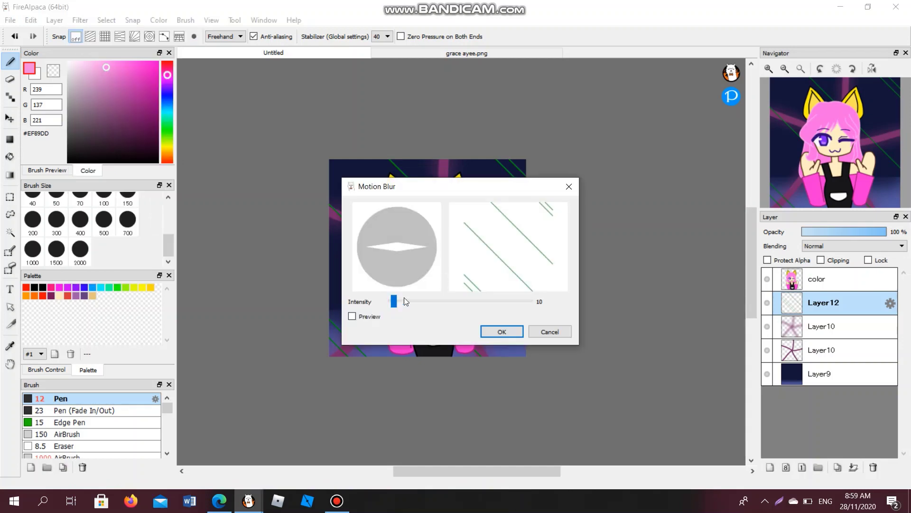
pyautogui.click(487, 330)
# Step: Try a stronger Motion Blur on the color layer, undo it, and apply one at intensity 33 instead
pyautogui.click(826, 280)
pyautogui.click(81, 20)
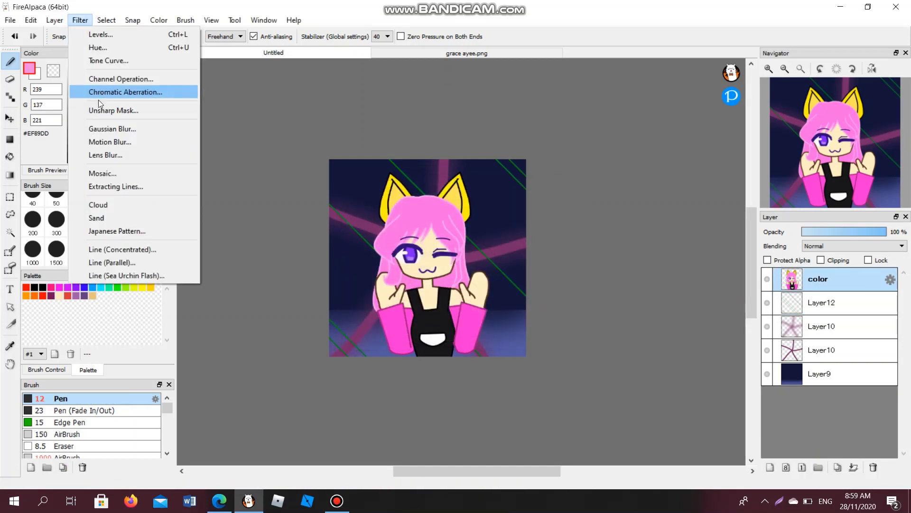
pyautogui.click(107, 141)
pyautogui.moveTo(434, 187); pyautogui.dragTo(568, 226)
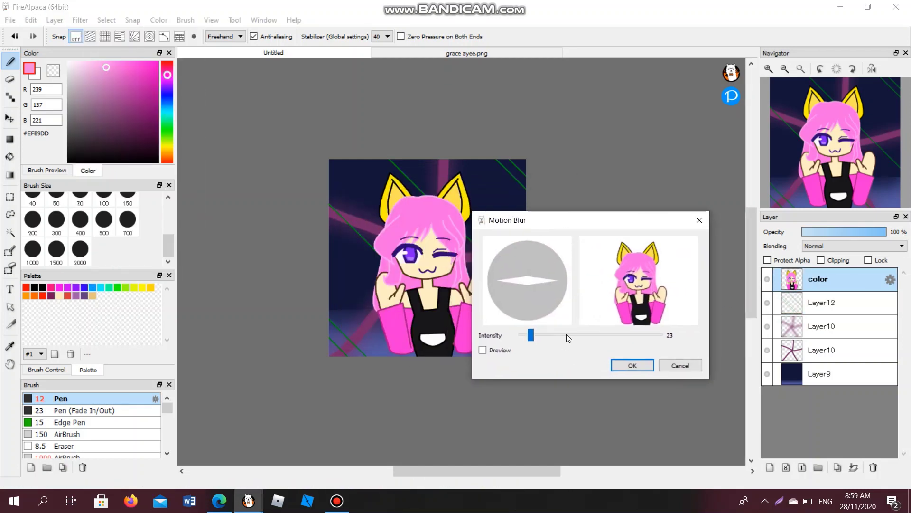
pyautogui.click(566, 334)
pyautogui.click(629, 365)
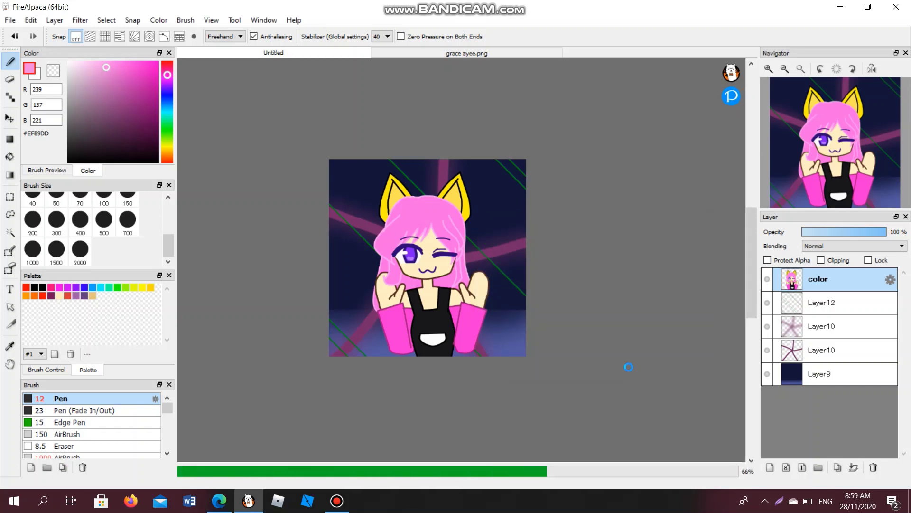
pyautogui.click(15, 36)
pyautogui.click(81, 20)
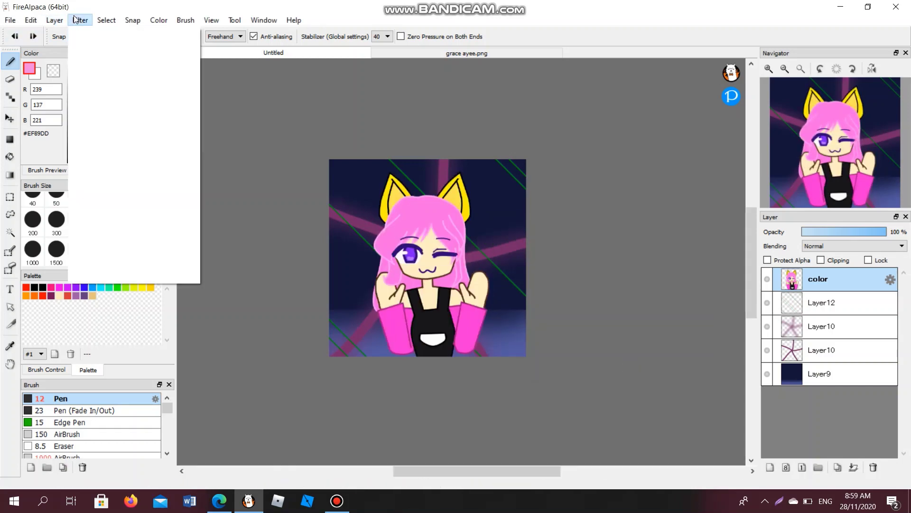
pyautogui.click(107, 141)
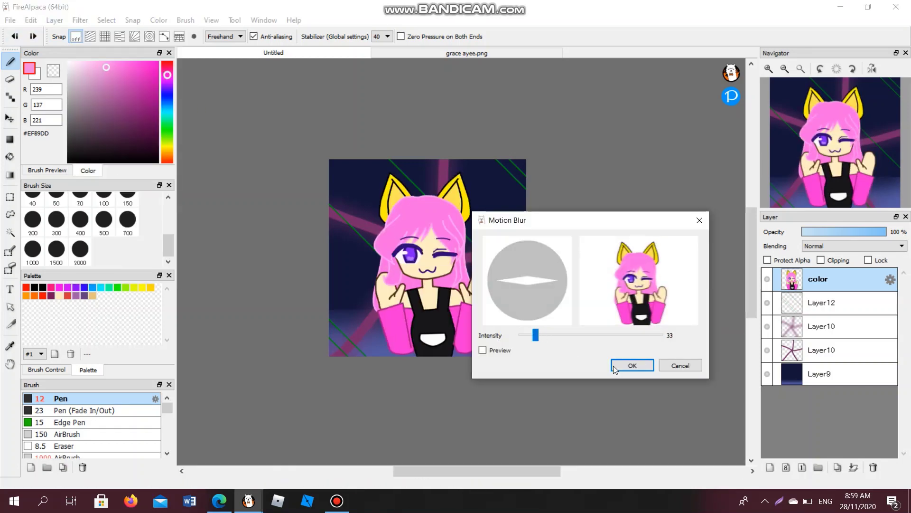
pyautogui.click(628, 365)
pyautogui.moveTo(806, 174); pyautogui.dragTo(841, 169)
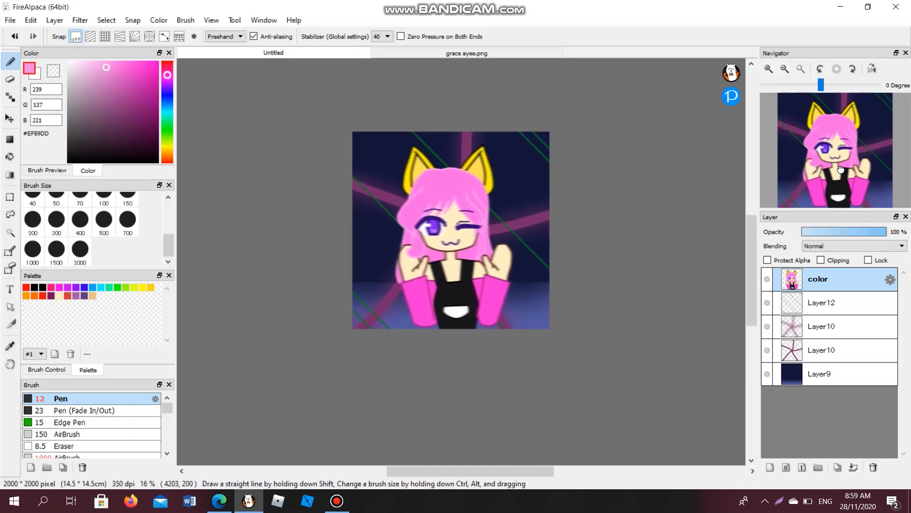
# Step: Try the Mosaic filter on the dark blue background layer and apply a Lens Blur to it instead
pyautogui.click(833, 376)
pyautogui.click(80, 20)
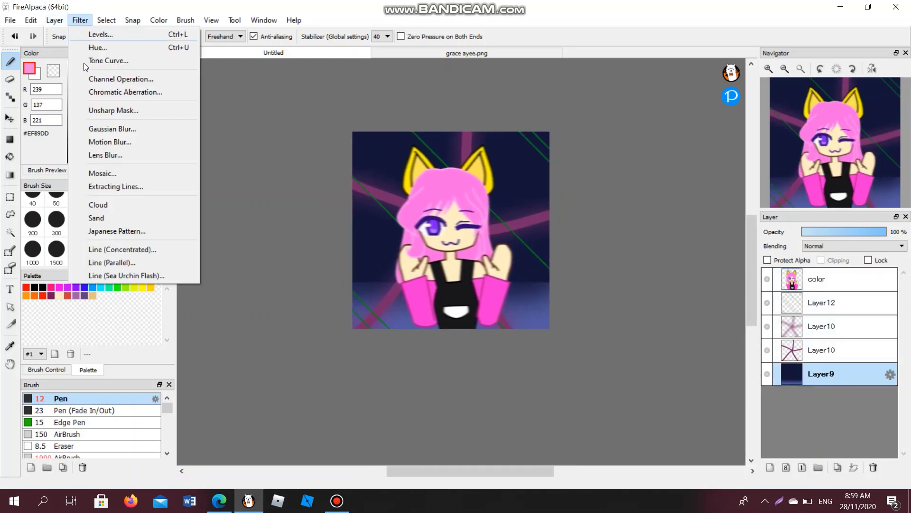
pyautogui.click(108, 174)
pyautogui.click(509, 241)
pyautogui.click(80, 20)
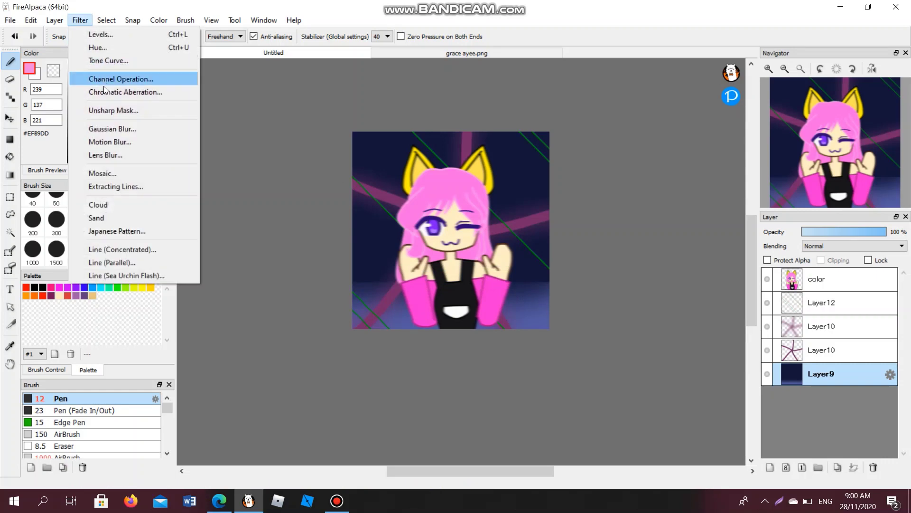
pyautogui.click(105, 153)
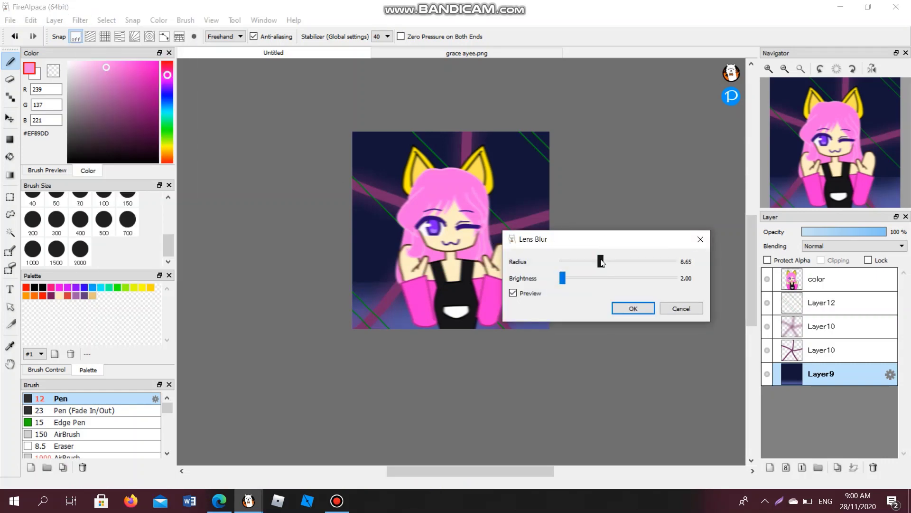
pyautogui.click(634, 308)
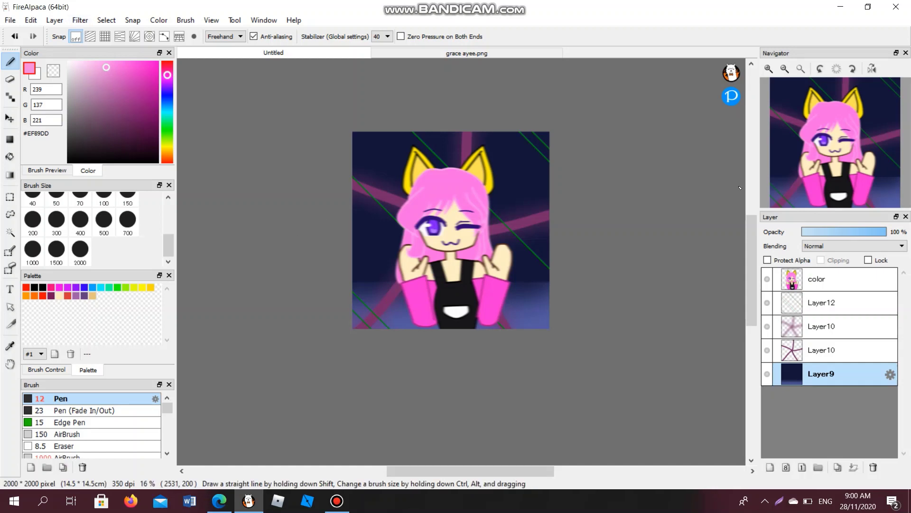
# Step: Apply a second Motion Blur to the character's color layer
pyautogui.click(79, 20)
pyautogui.click(105, 140)
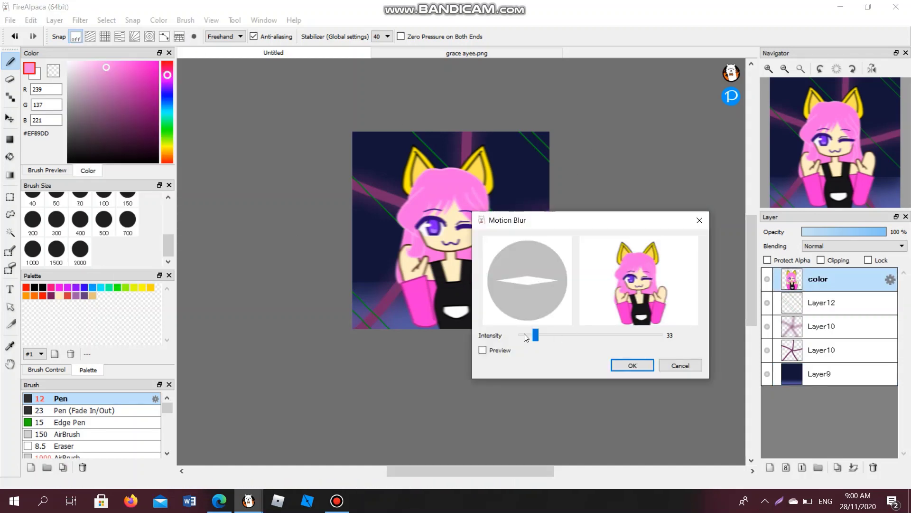
pyautogui.click(620, 369)
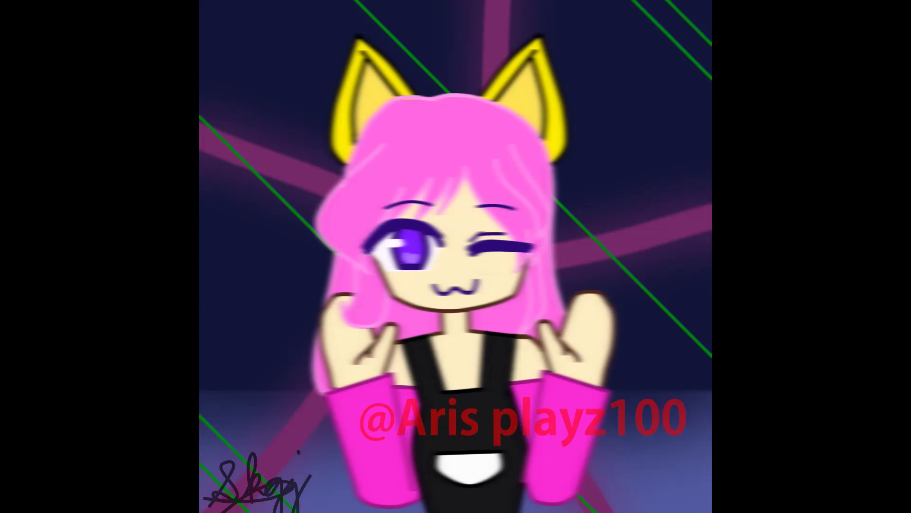